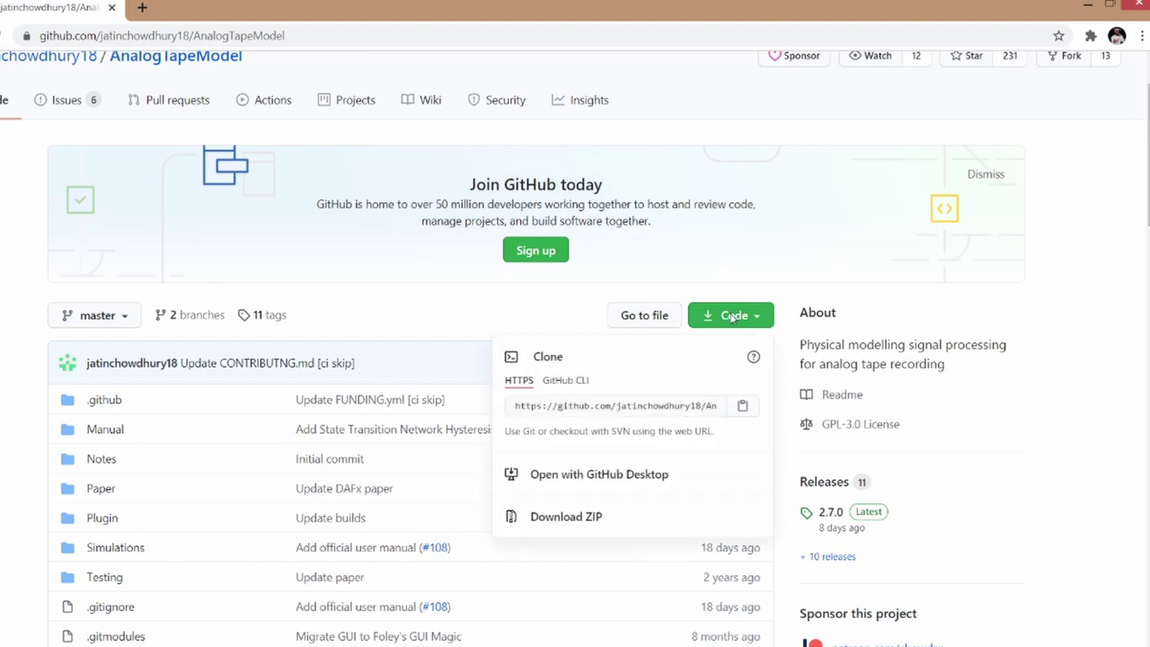
Step: Download the AnalogTapeModel repository as a ZIP and show the downloaded file in its folder
{"action": "left_click", "coordinate": [593, 518]}
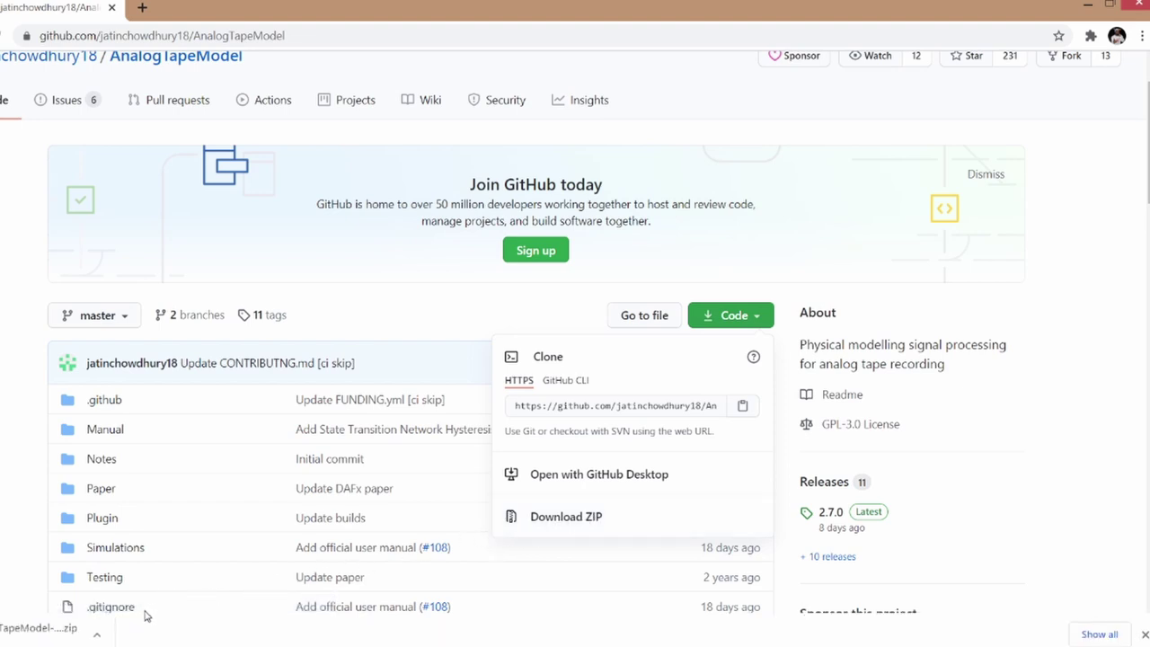
{"action": "left_click", "coordinate": [95, 638]}
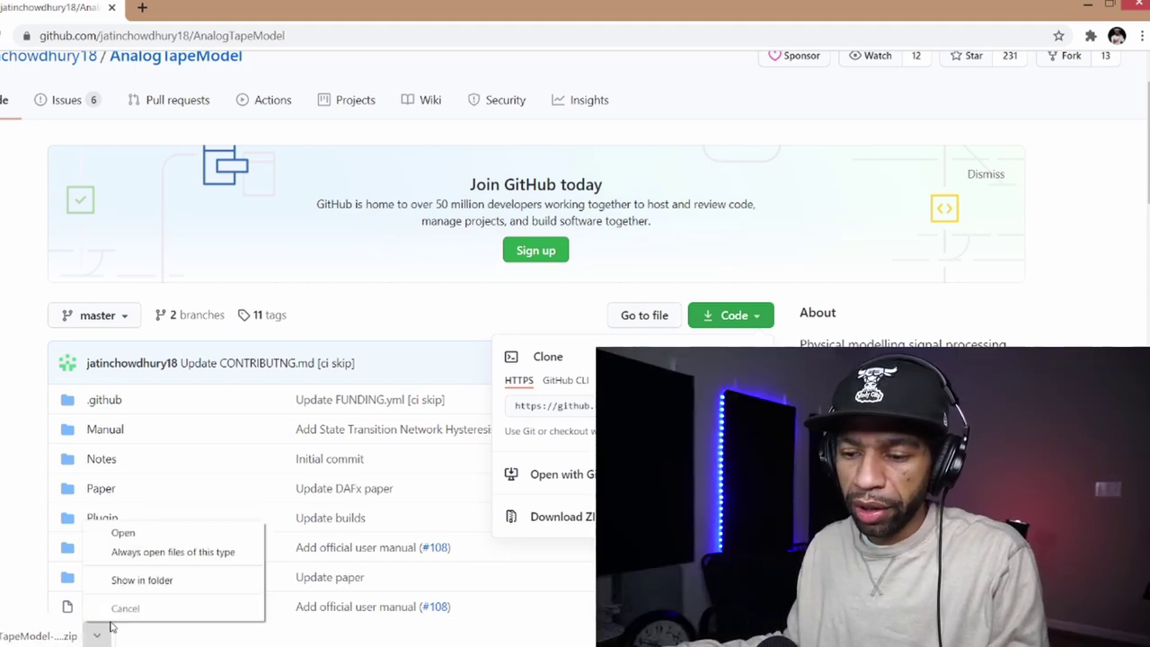
{"action": "left_click", "coordinate": [141, 584]}
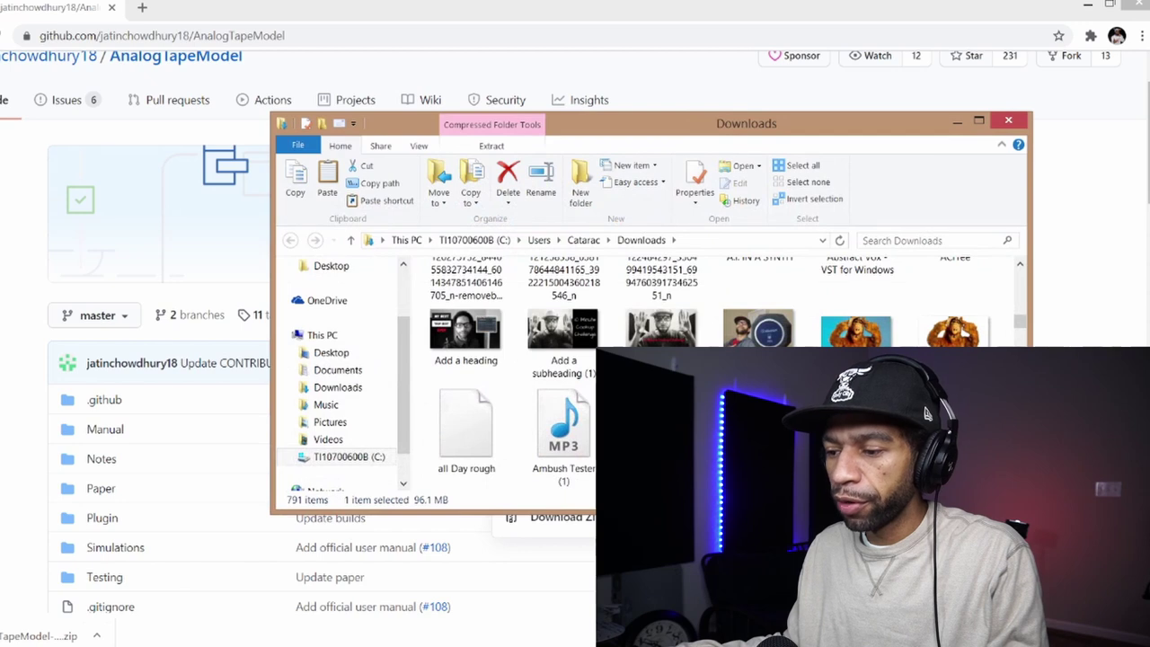
Step: Open the downloaded archive, browse to AnalogTapeModel-master/Plugin/Bin/Win64, and close the folder and browser windows
{"action": "key", "text": "Return"}
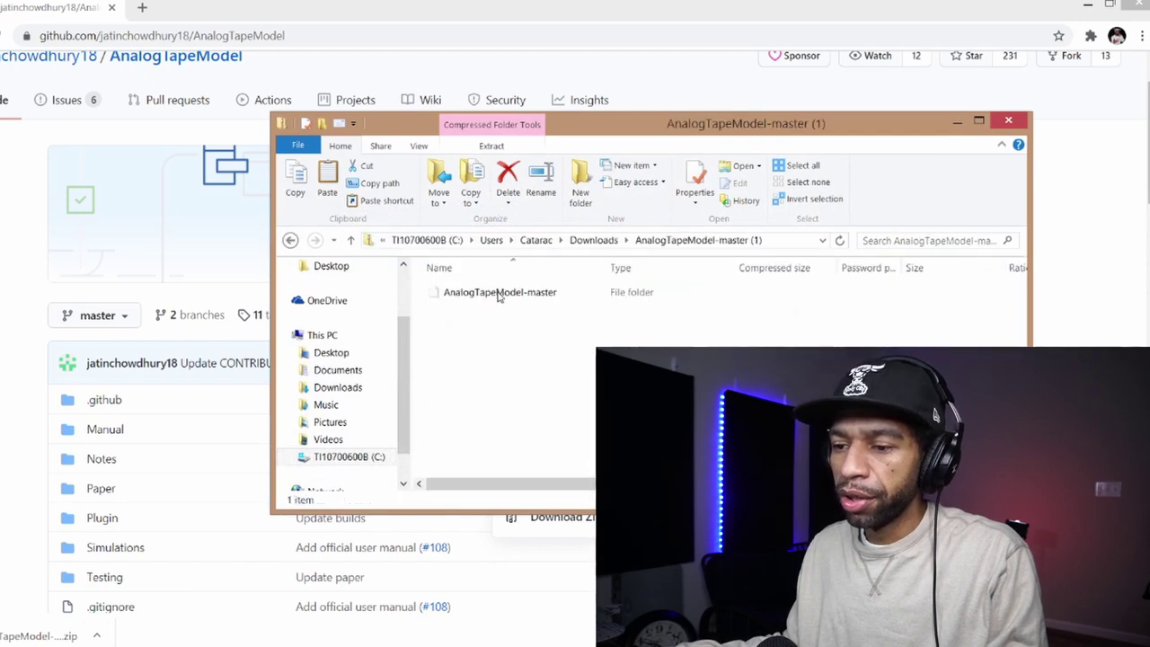
{"action": "left_click", "coordinate": [479, 299]}
{"action": "double_click", "coordinate": [479, 294]}
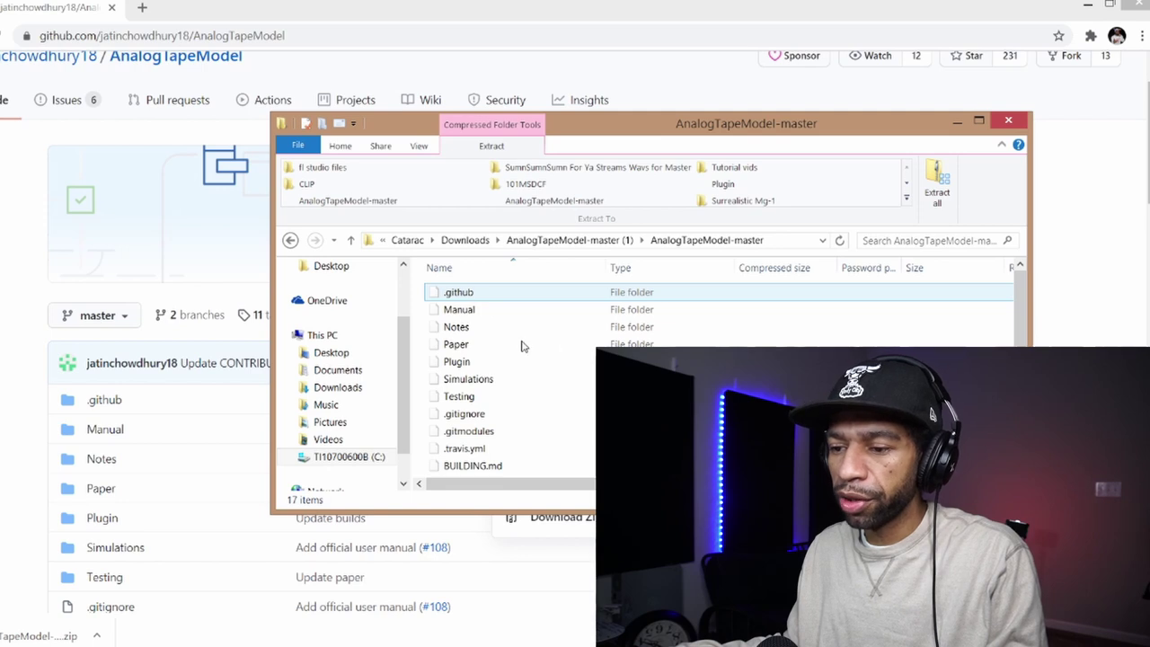
{"action": "left_click", "coordinate": [525, 335]}
{"action": "left_click", "coordinate": [526, 361]}
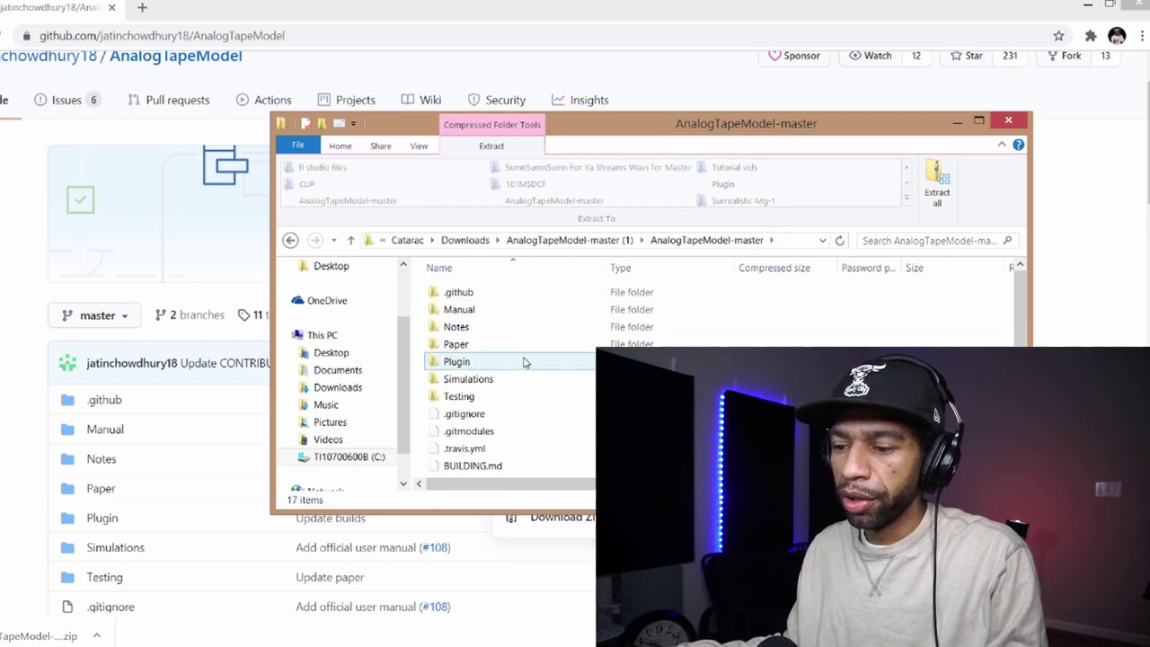
{"action": "double_click", "coordinate": [526, 361]}
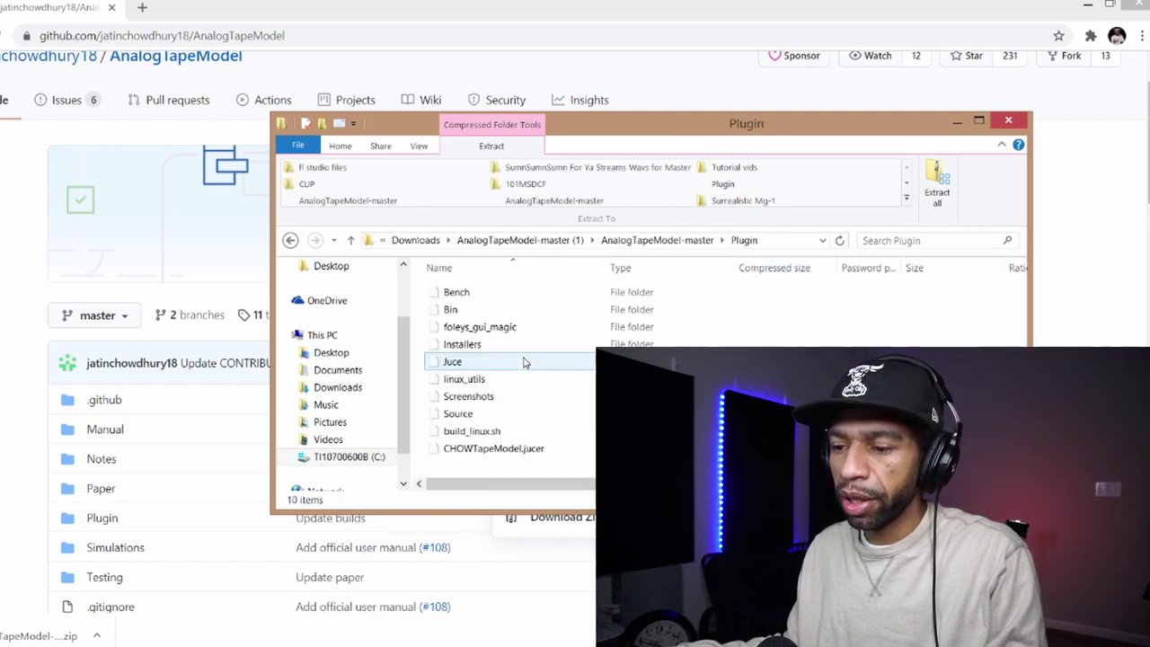
{"action": "left_click", "coordinate": [530, 311]}
{"action": "double_click", "coordinate": [526, 311]}
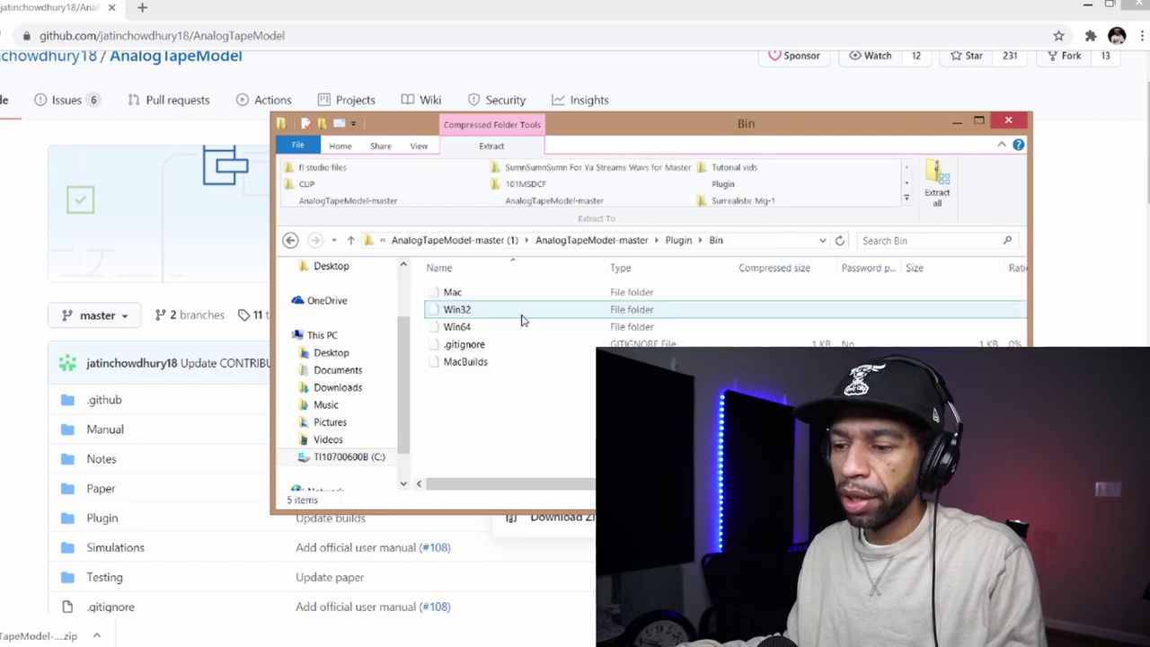
{"action": "left_click", "coordinate": [525, 327]}
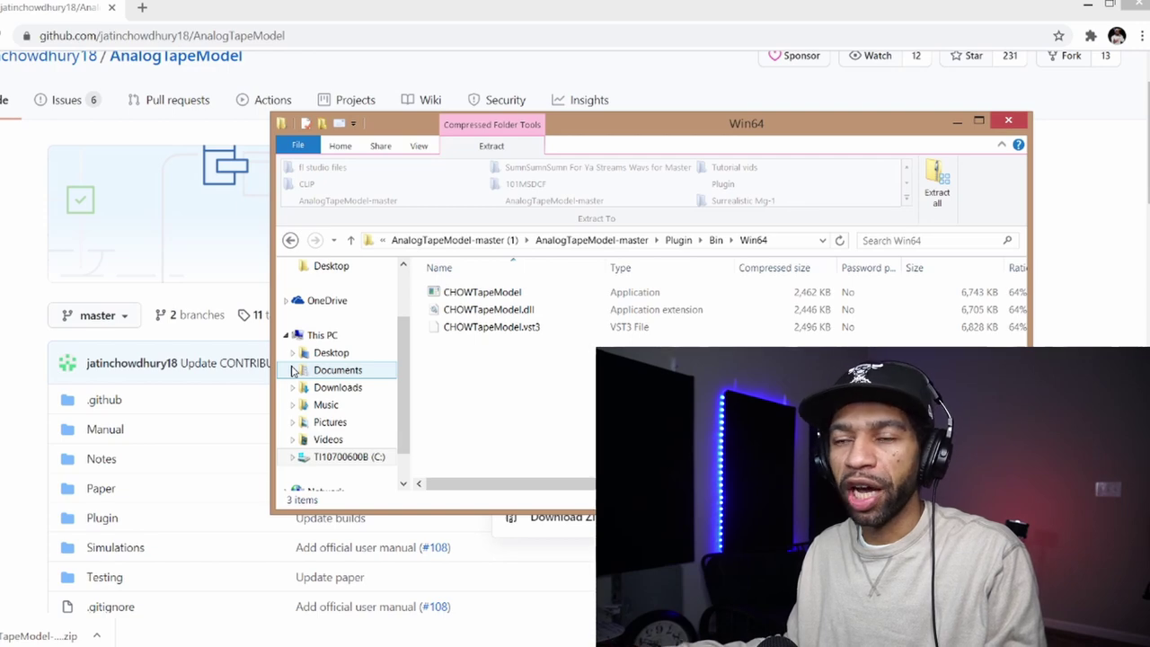
{"action": "left_click", "coordinate": [1015, 125]}
{"action": "left_click", "coordinate": [1137, 6]}
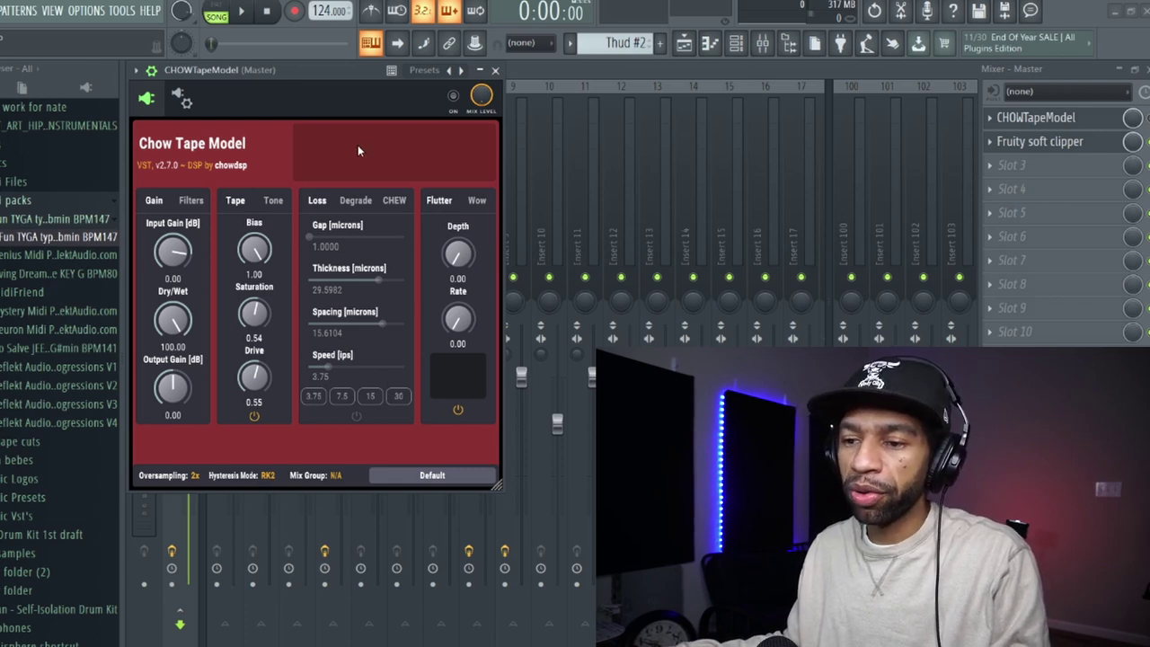
Step: Examine the Chow Tape Model plugin's Filters, Tone, Gain, Degrade and Loss sections
{"action": "left_click", "coordinate": [191, 203]}
{"action": "left_click", "coordinate": [273, 202]}
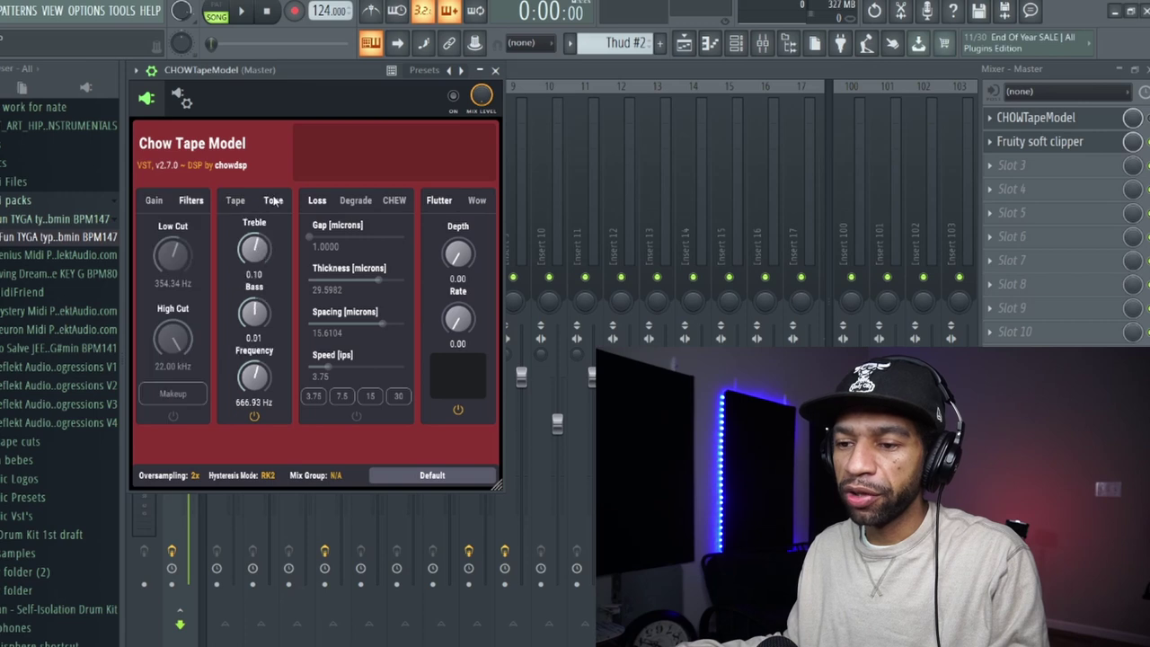
{"action": "left_click", "coordinate": [166, 202]}
{"action": "left_click", "coordinate": [359, 202]}
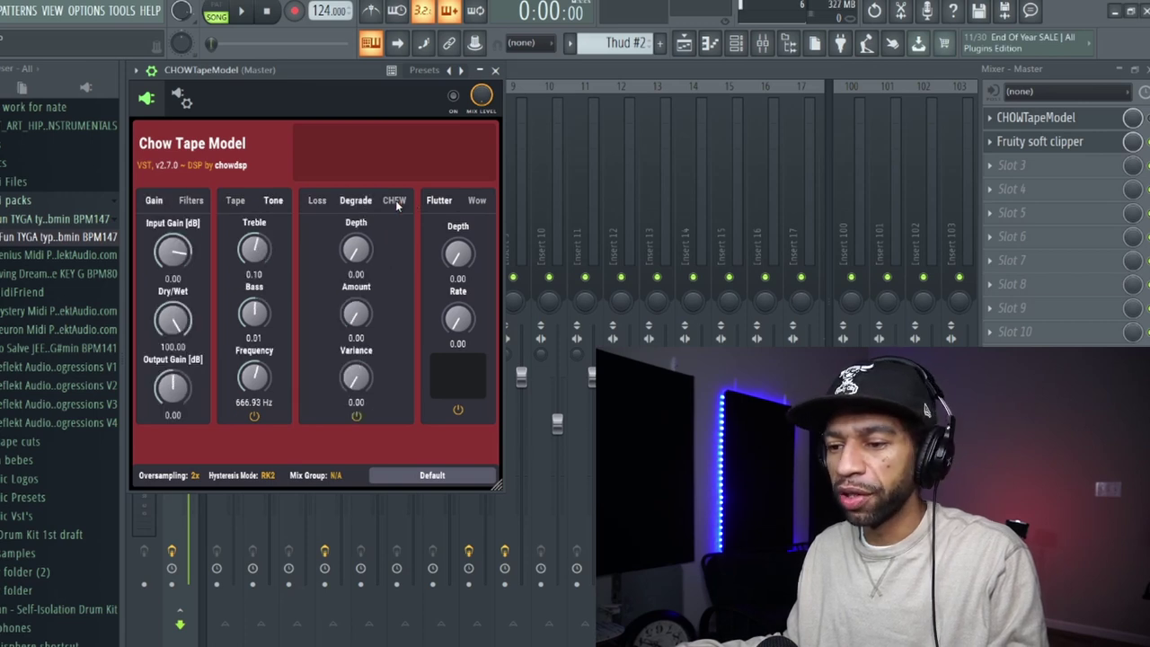
{"action": "left_click", "coordinate": [319, 202]}
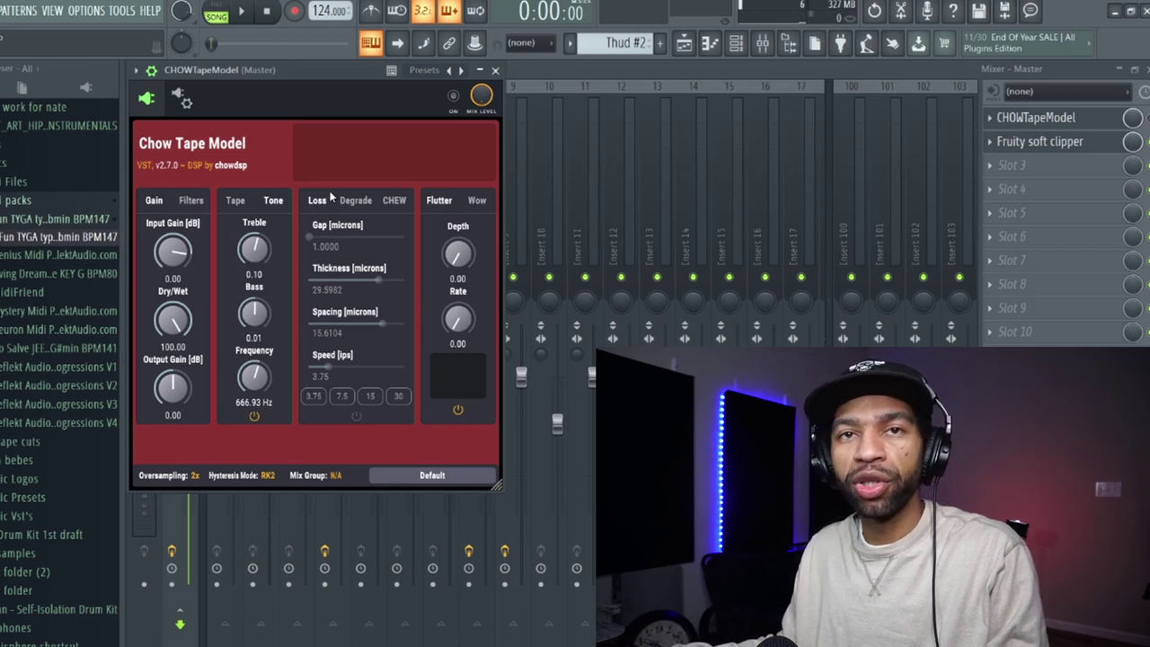
Step: Try to enable fixed size buffers in the CHOWTapeModel troubleshooting settings and return to the plugin interface
{"action": "left_click", "coordinate": [184, 103]}
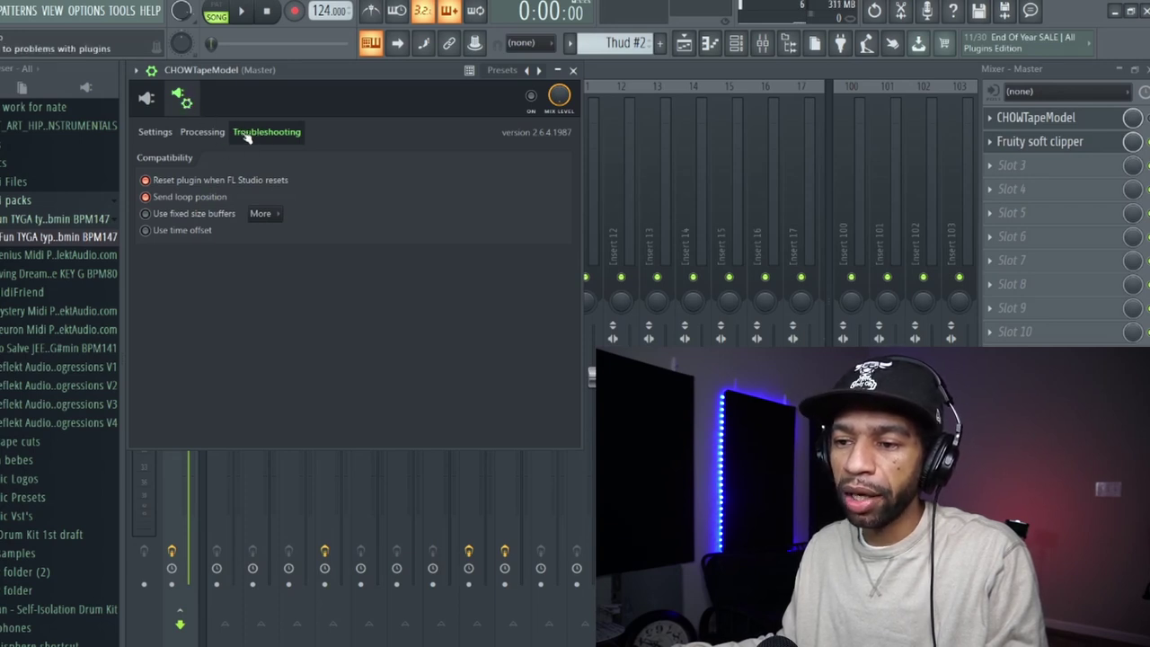
{"action": "left_click", "coordinate": [146, 214]}
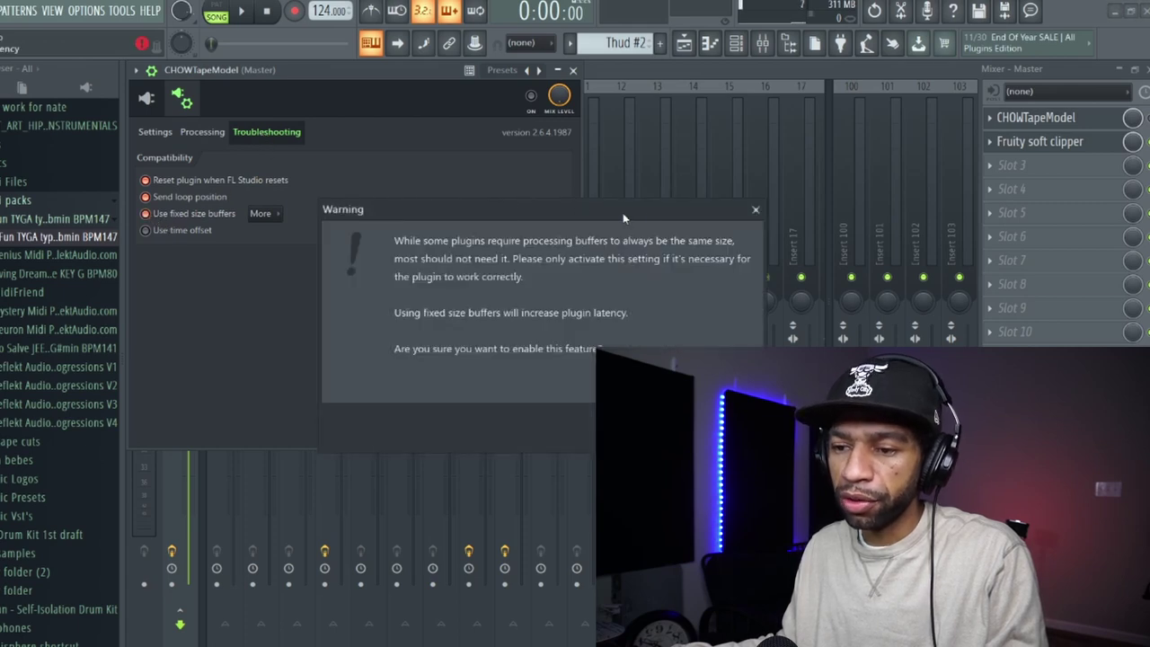
{"action": "left_click", "coordinate": [756, 209]}
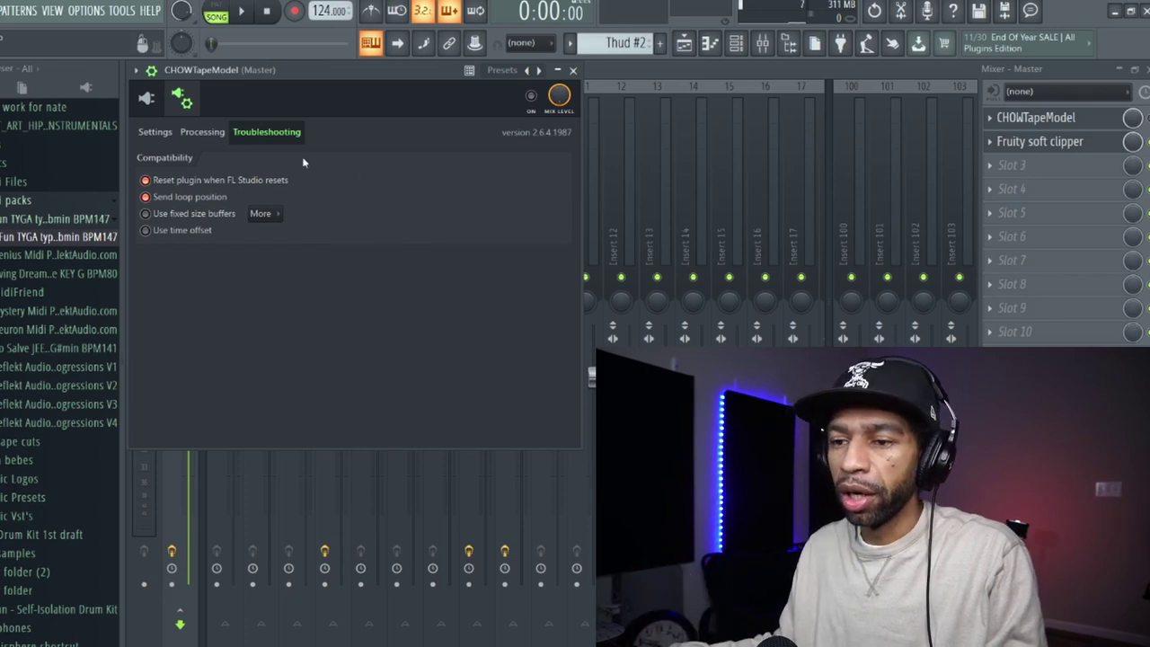
{"action": "left_click", "coordinate": [149, 99]}
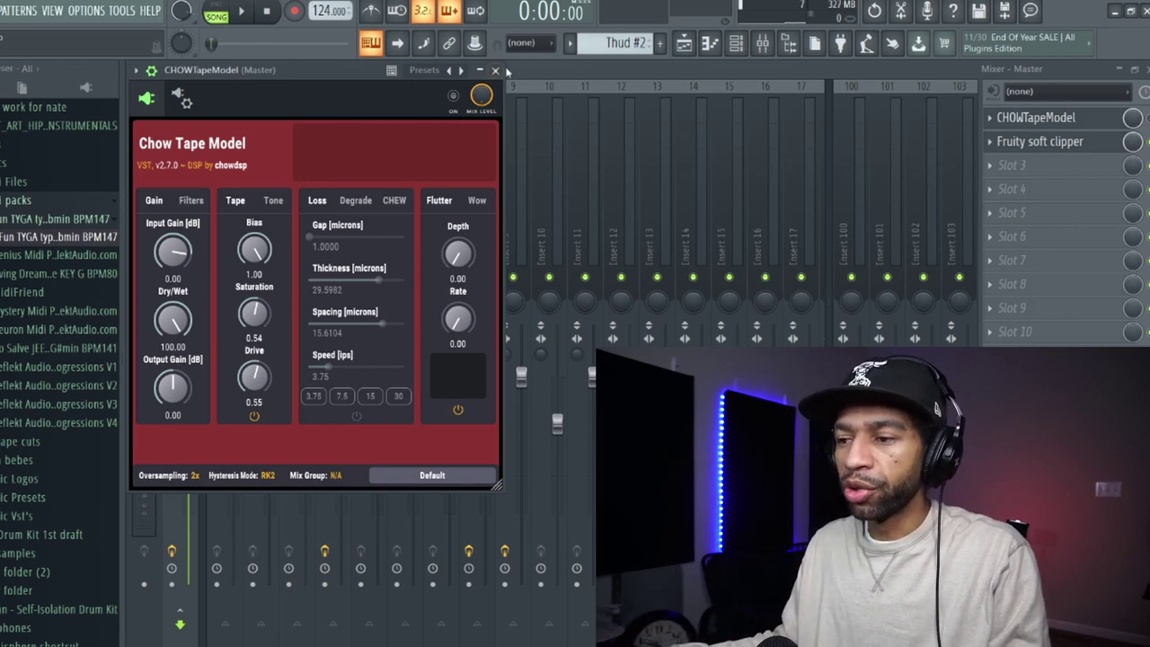
Step: Show the playlist arrangement, play the song from the start to hear it, and stop playback
{"action": "left_click", "coordinate": [686, 45]}
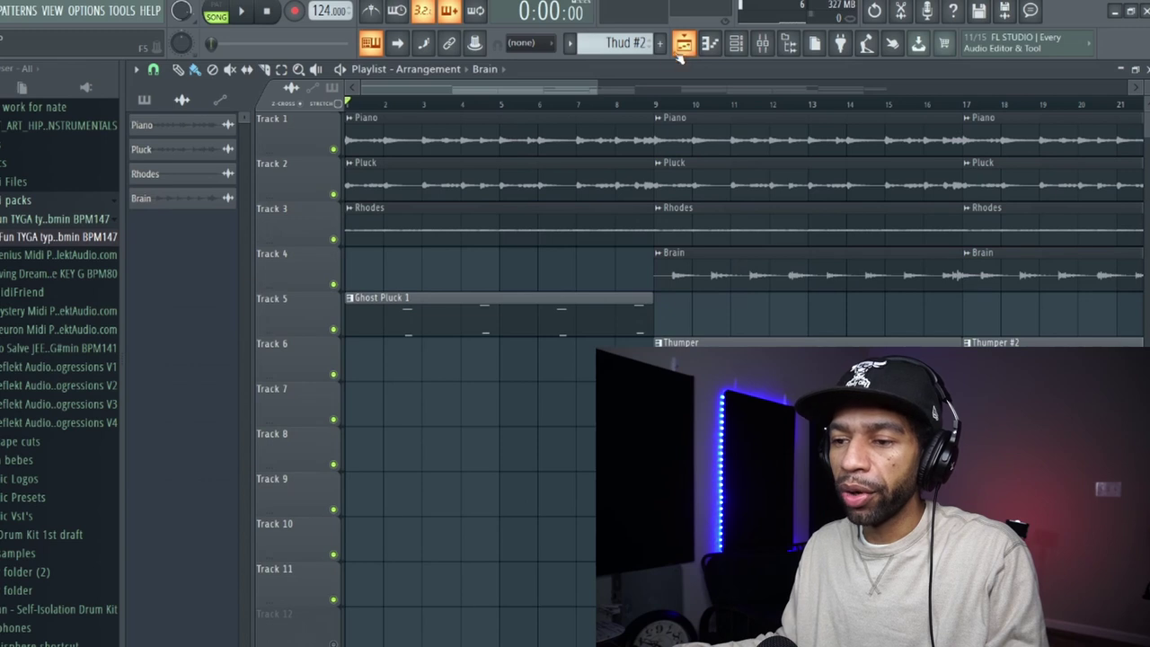
{"action": "left_click", "coordinate": [243, 12]}
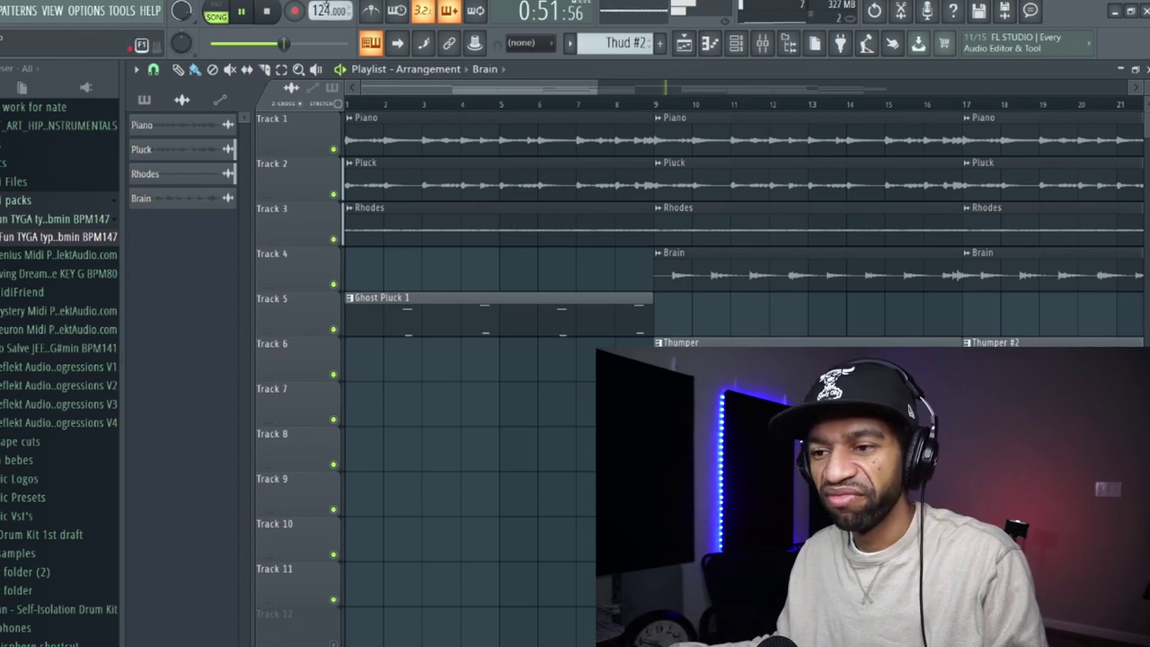
{"action": "left_click", "coordinate": [276, 11]}
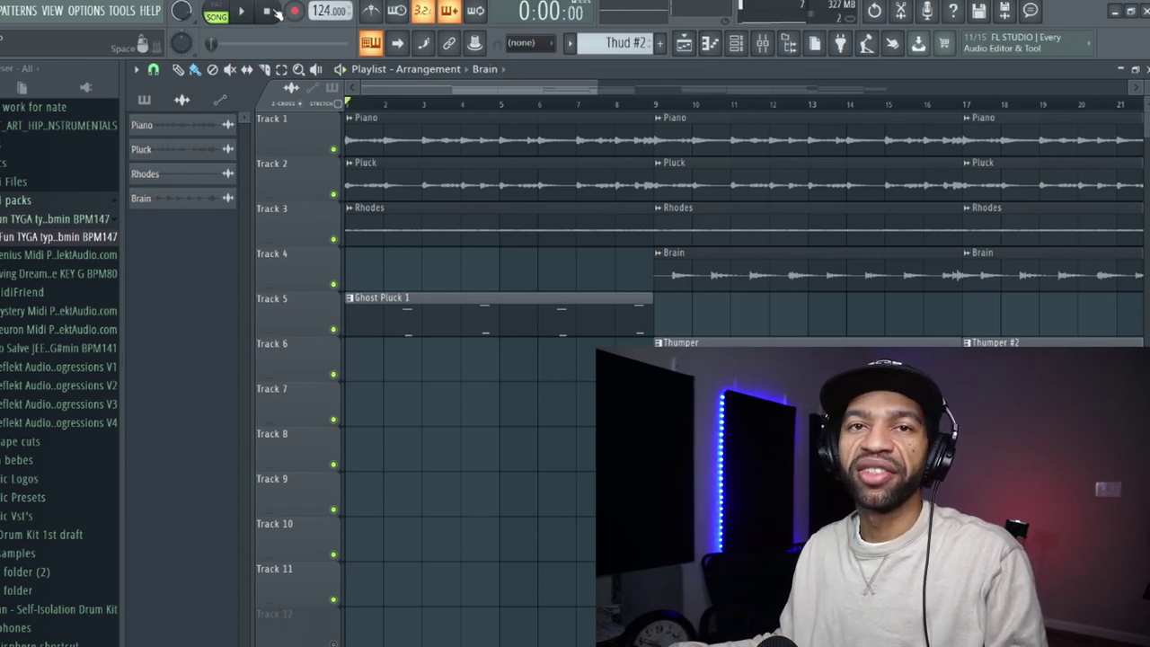
Step: Solo Insert 1 in the mixer and unmute Inserts 2, 3 and 4 alongside it
{"action": "left_click", "coordinate": [763, 45]}
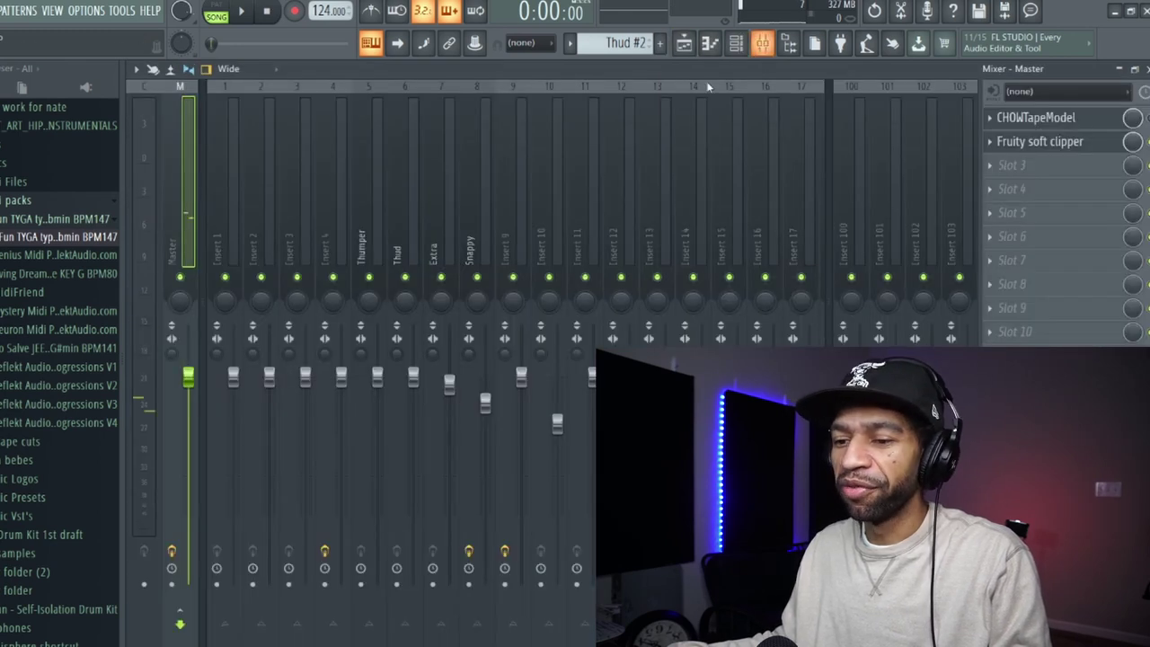
{"action": "right_click", "coordinate": [228, 278]}
{"action": "left_click", "coordinate": [264, 280]}
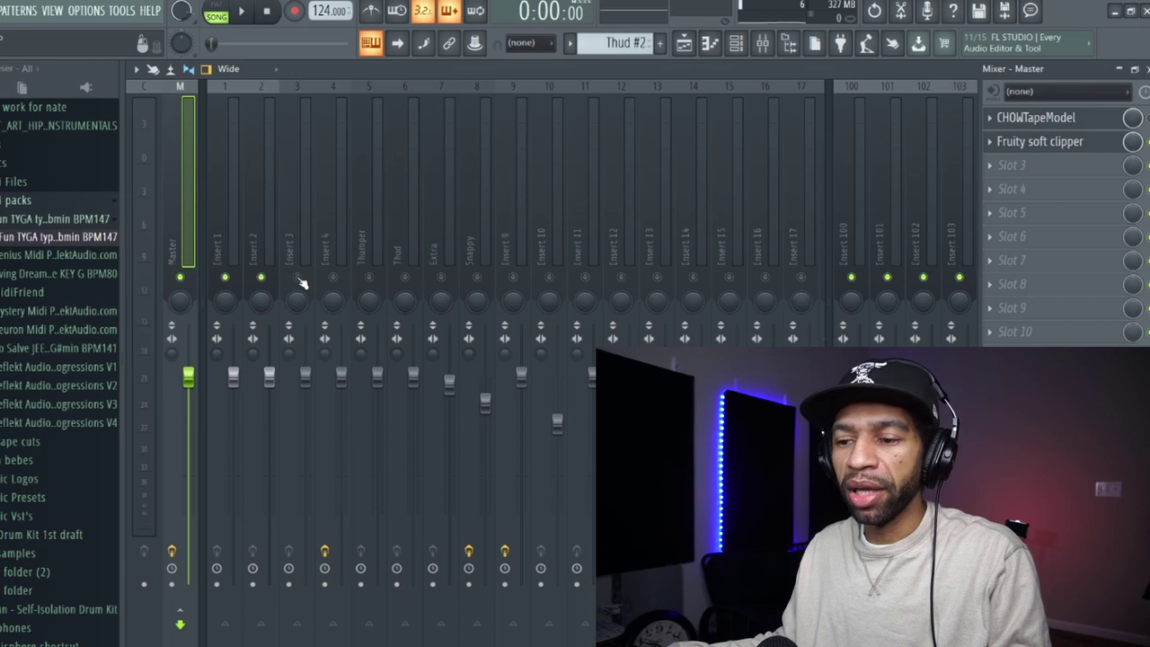
{"action": "left_click", "coordinate": [298, 279]}
{"action": "left_click", "coordinate": [332, 278]}
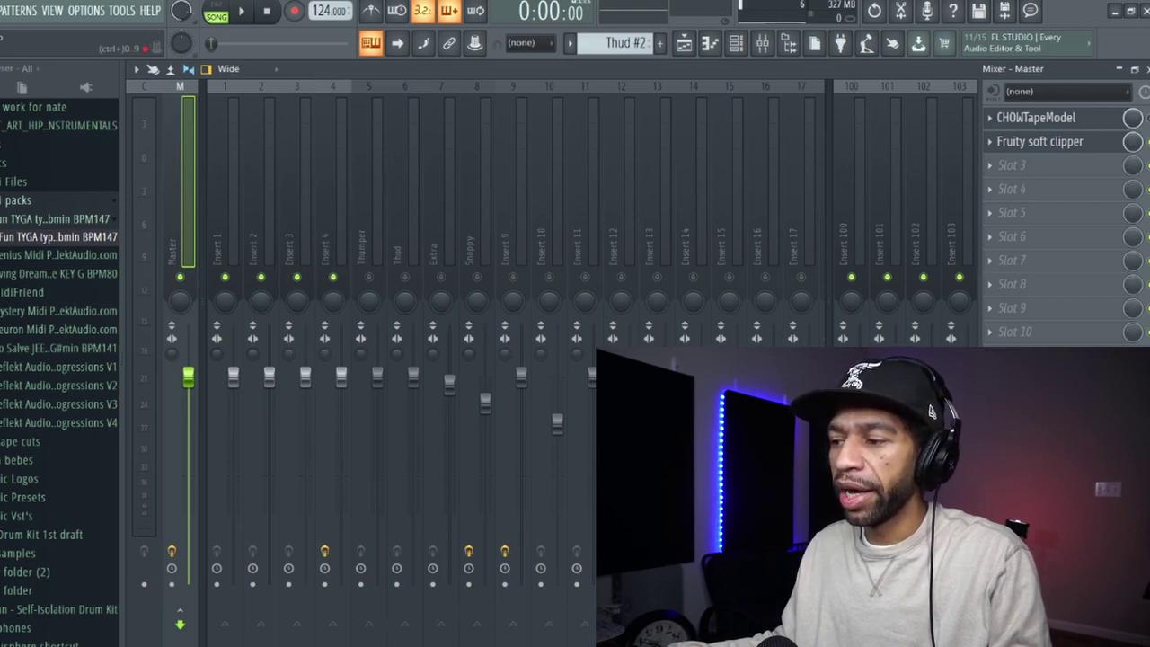
Step: Open the CHOWTapeModel effect on the Master track and view its list of presets
{"action": "left_click", "coordinate": [1033, 118]}
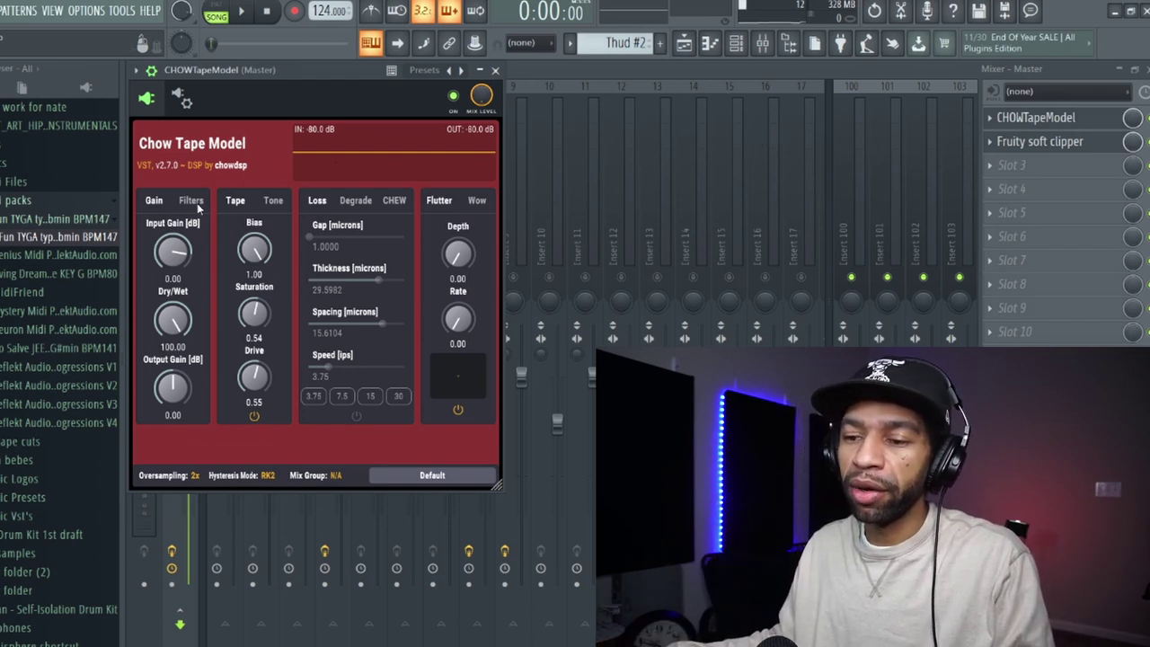
{"action": "left_click", "coordinate": [426, 71]}
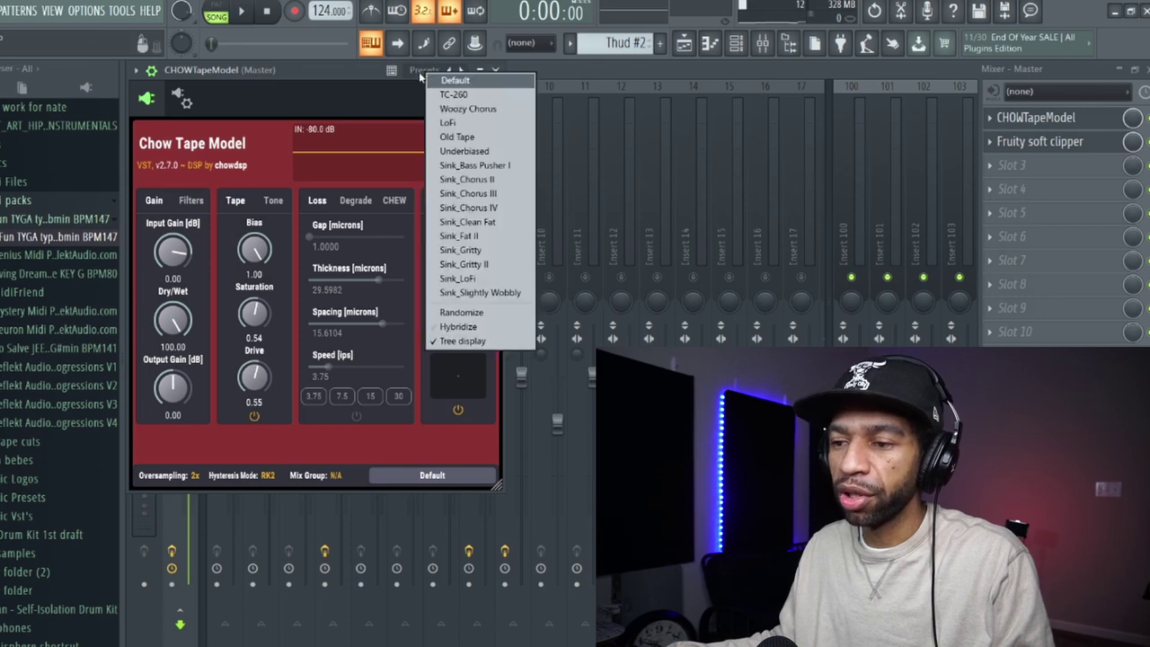
{"action": "left_click", "coordinate": [421, 79]}
{"action": "left_click", "coordinate": [357, 92]}
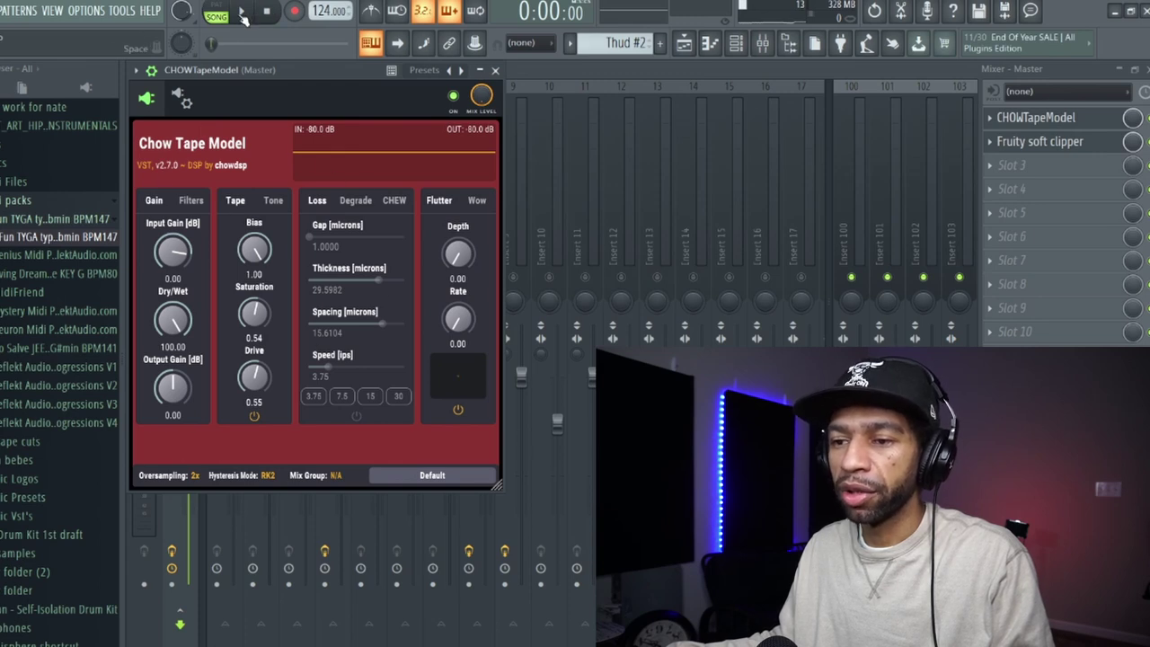
Step: Play the song and audition the CHOWTapeModel presets Default, TC-260, Woozy Chorus, LoFi, Old Tape and Underbiased in order
{"action": "left_click", "coordinate": [242, 16]}
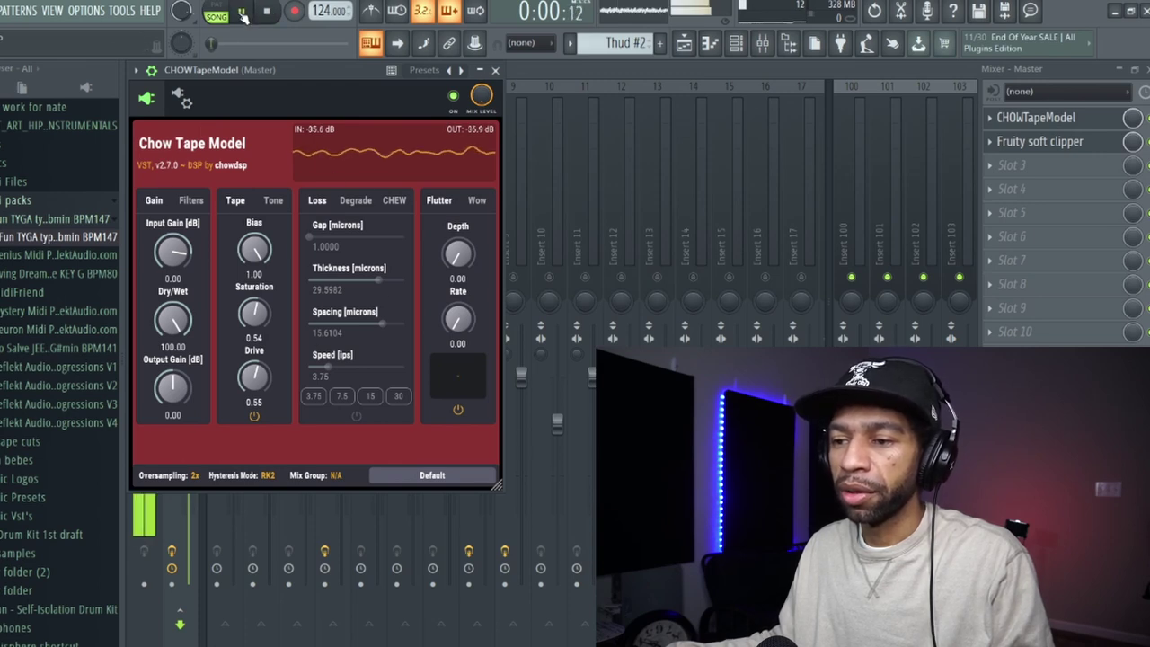
{"action": "left_click", "coordinate": [462, 71]}
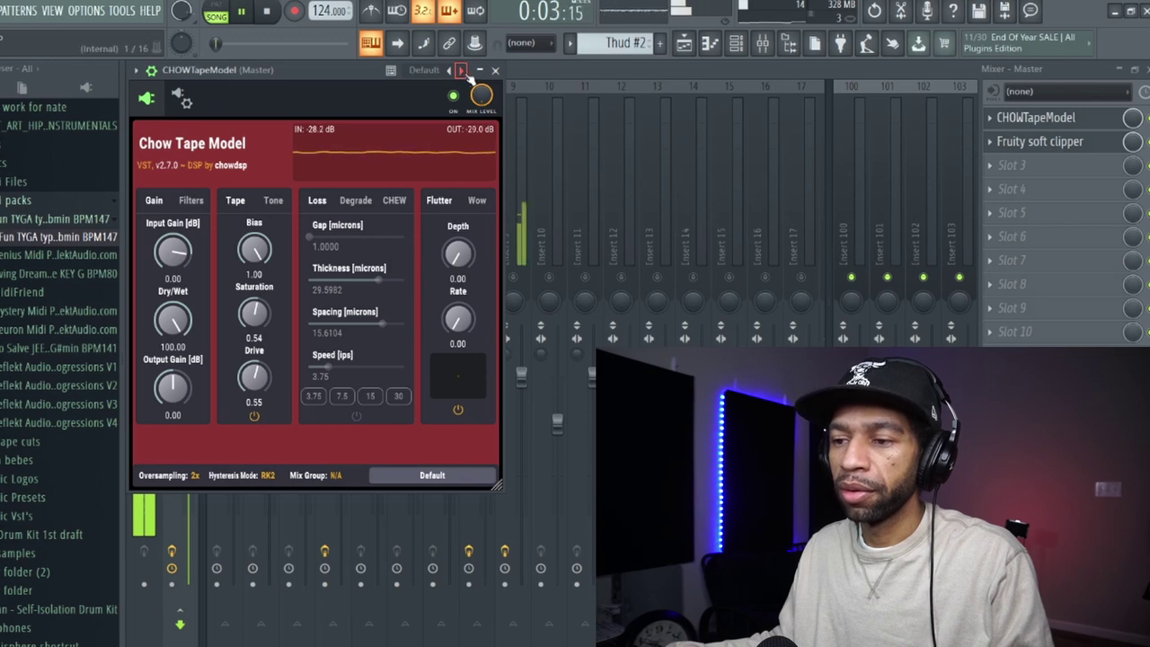
{"action": "left_click", "coordinate": [462, 71]}
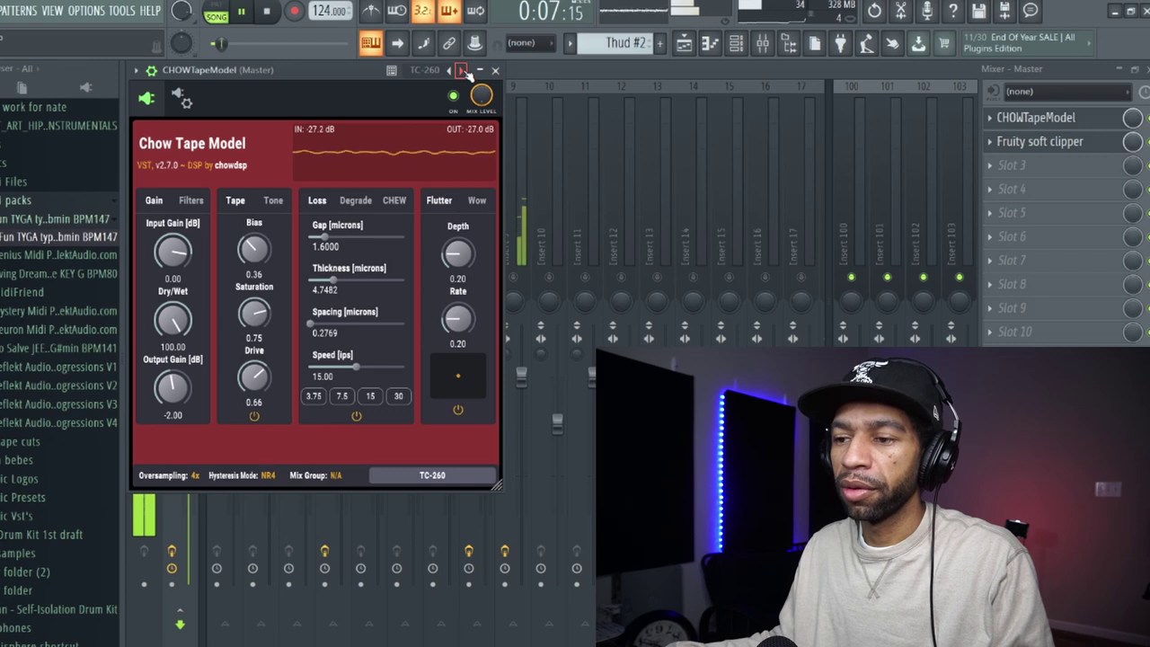
{"action": "left_click", "coordinate": [462, 71]}
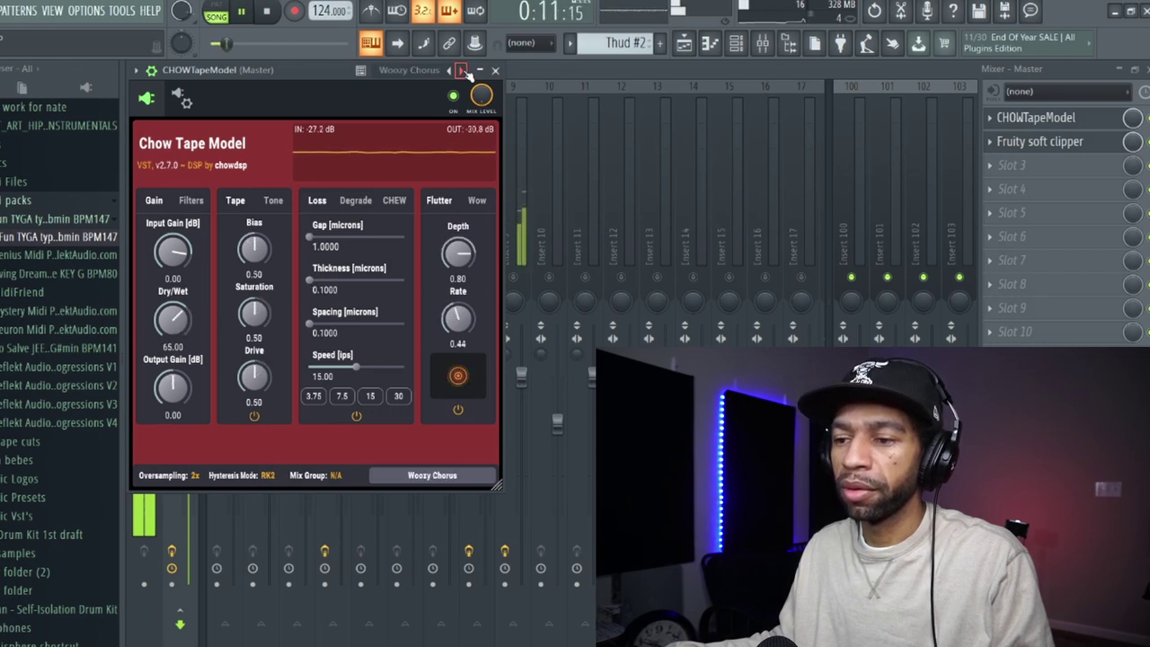
{"action": "left_click", "coordinate": [462, 71]}
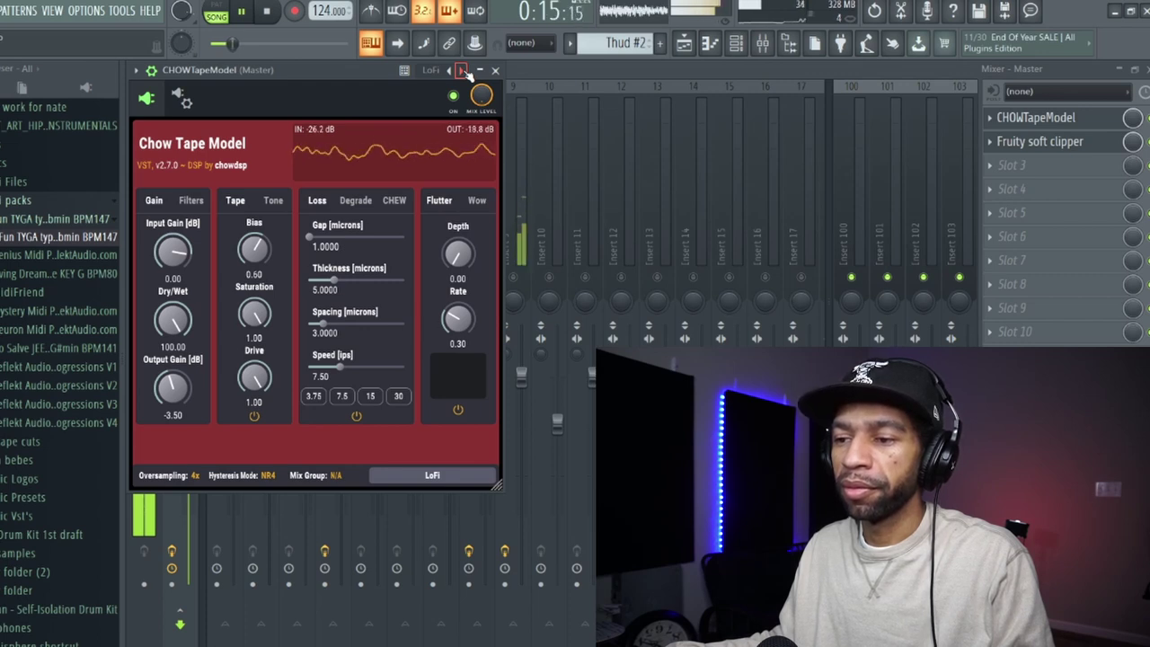
{"action": "left_click", "coordinate": [463, 70]}
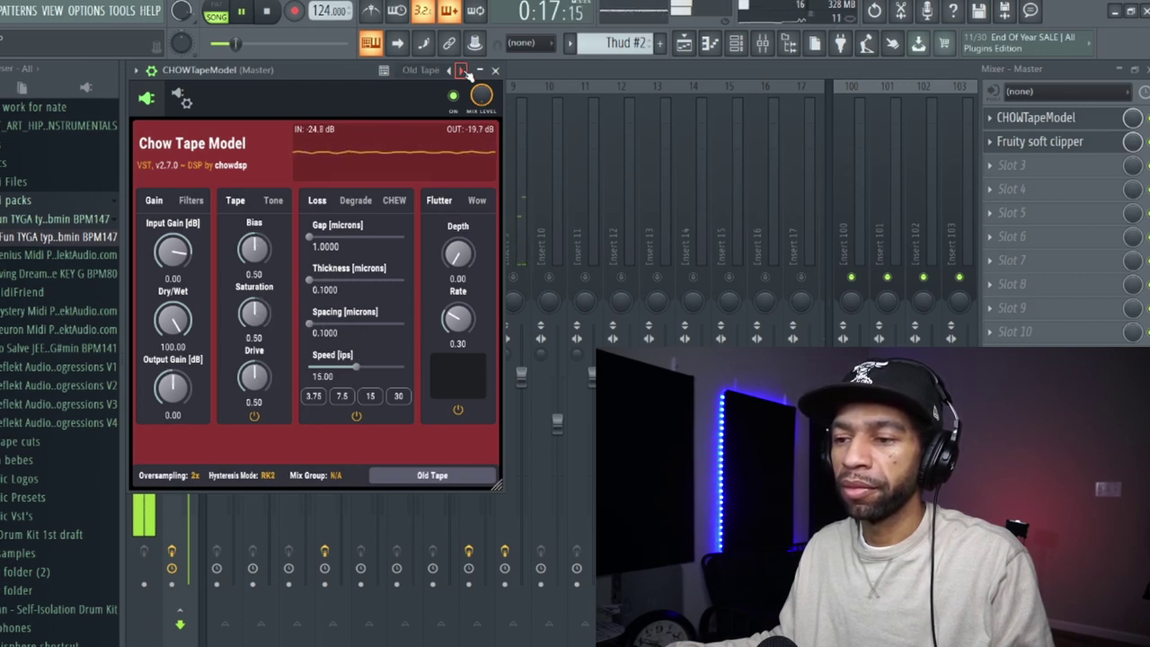
{"action": "left_click", "coordinate": [464, 70]}
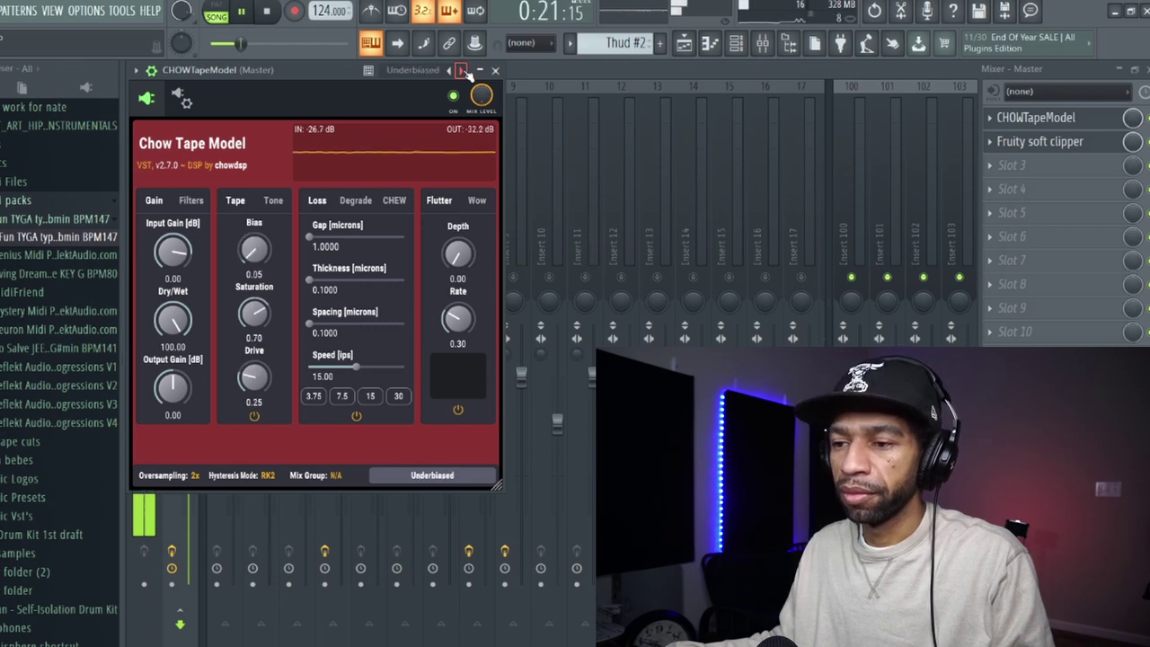
Step: Continue auditioning the CHOWTapeModel presets in order from Sink_Bass Pusher I through the Chorus and Clean Fat presets to Sink_Fat II
{"action": "left_click", "coordinate": [463, 70]}
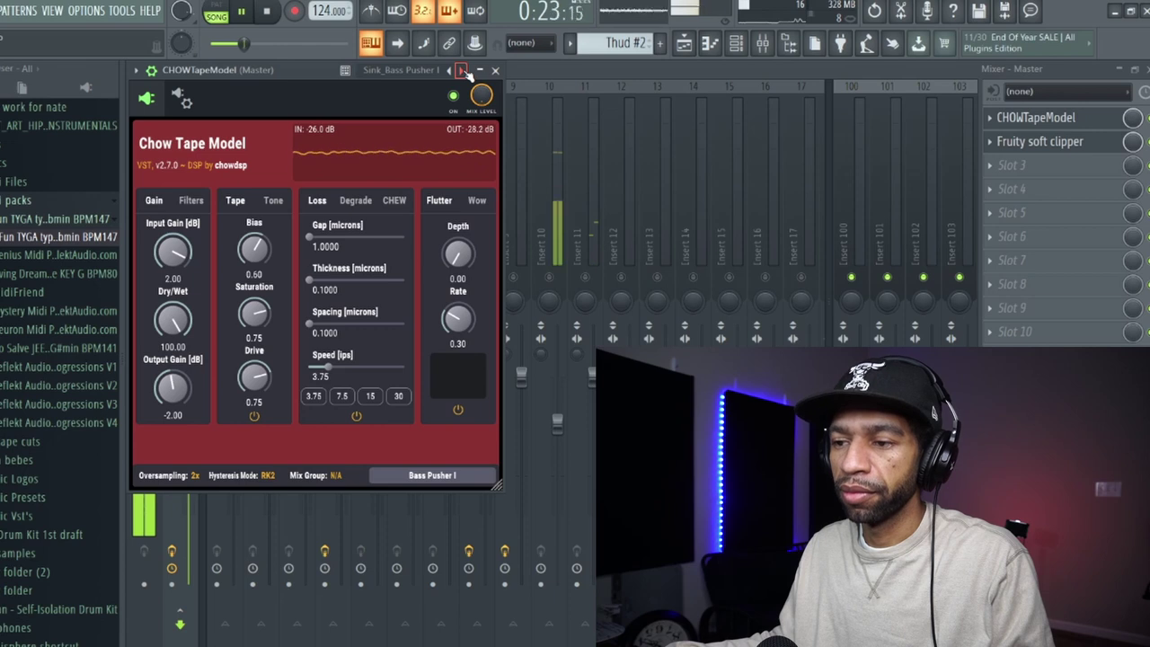
{"action": "left_click", "coordinate": [463, 70]}
{"action": "left_click", "coordinate": [464, 70]}
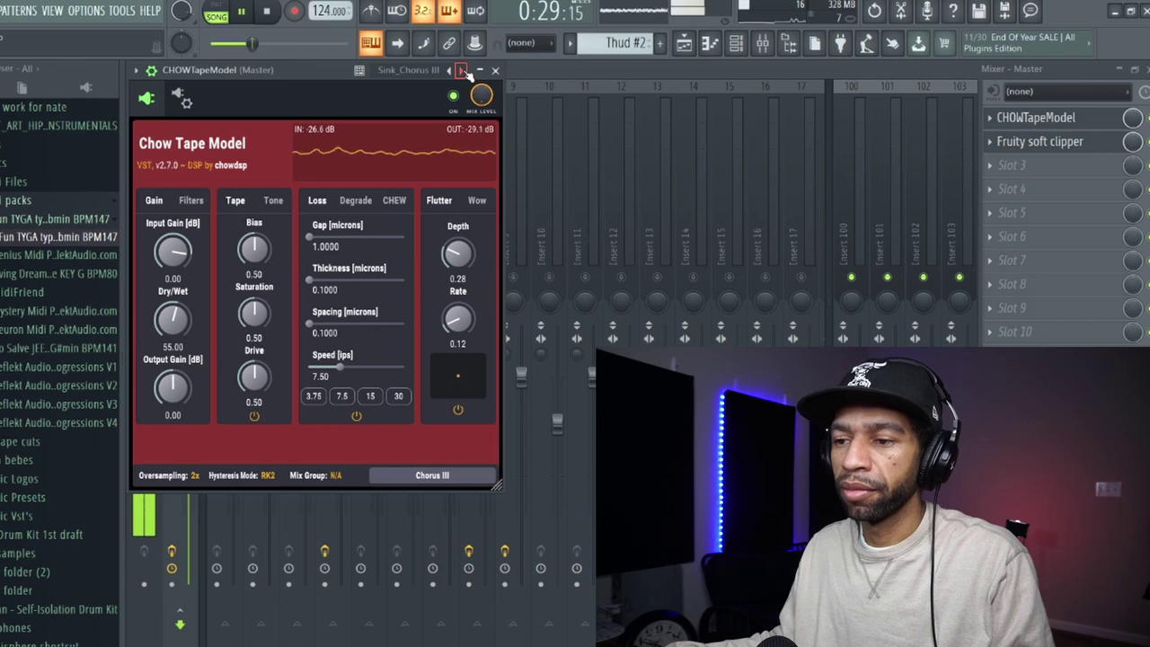
{"action": "left_click", "coordinate": [464, 70]}
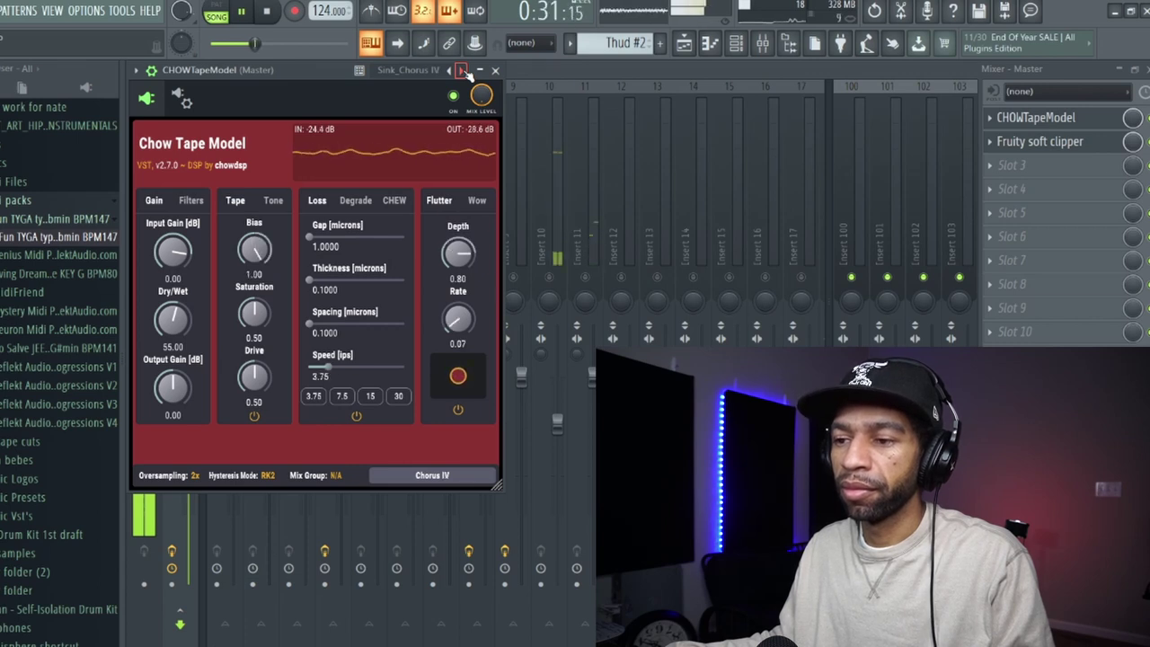
{"action": "left_click", "coordinate": [464, 70]}
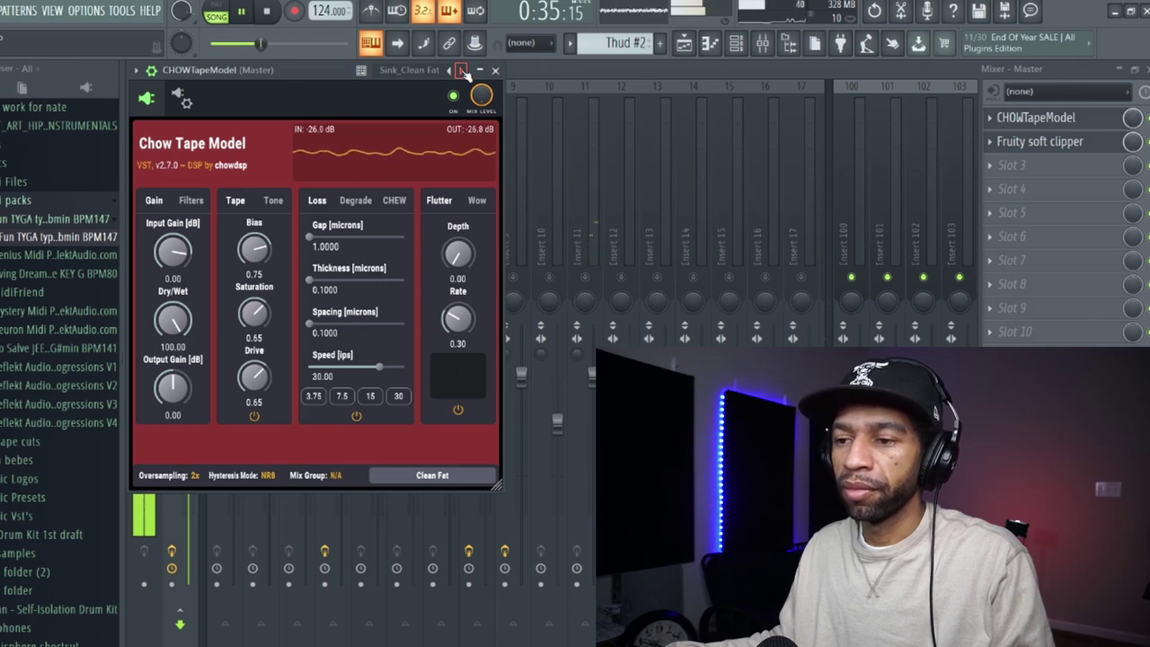
{"action": "left_click", "coordinate": [464, 71]}
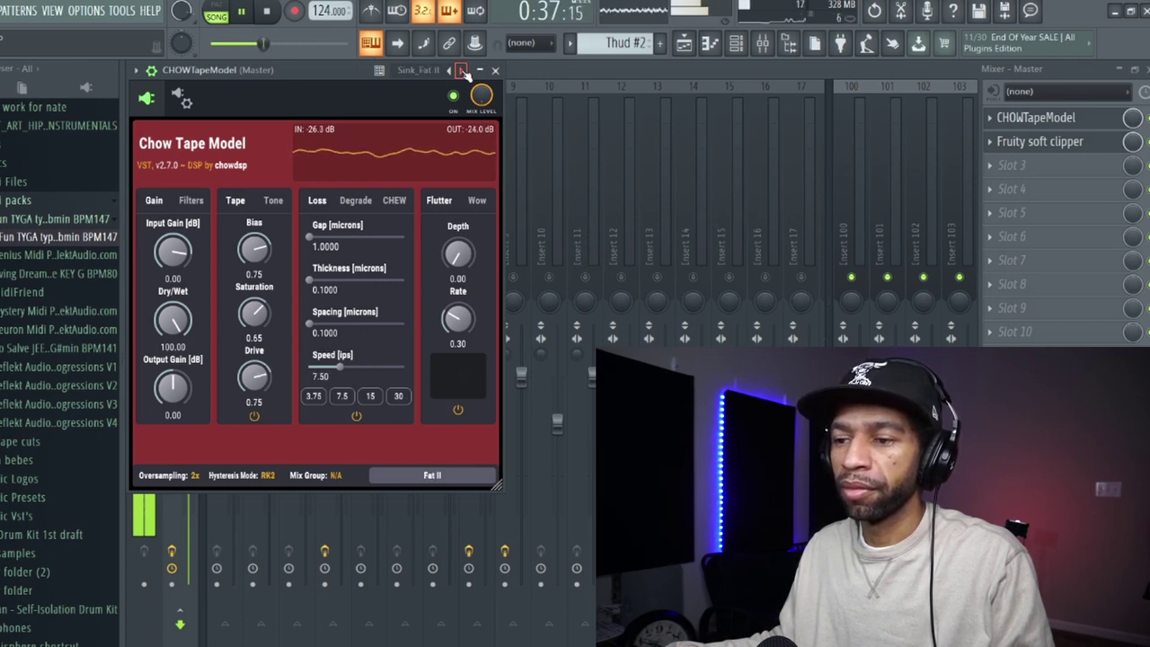
Step: Audition the remaining presets from Sink_Gritty through Sink_Slightly Wobbly, load the Default preset and stop playback
{"action": "left_click", "coordinate": [463, 70]}
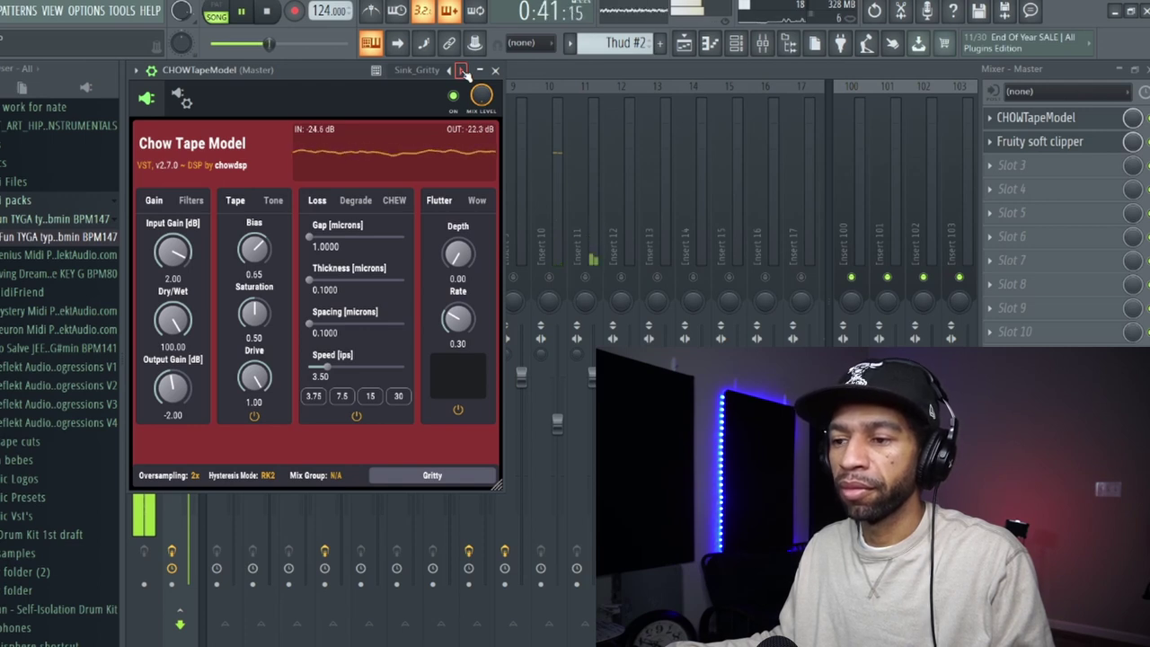
{"action": "left_click", "coordinate": [464, 70]}
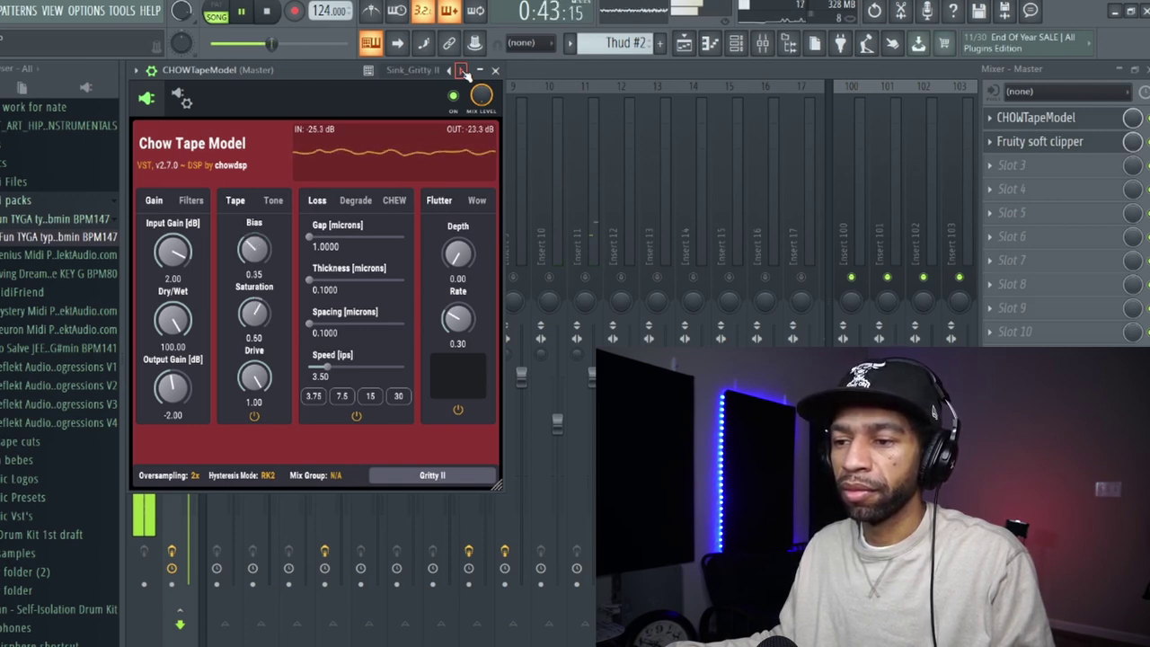
{"action": "left_click", "coordinate": [464, 70]}
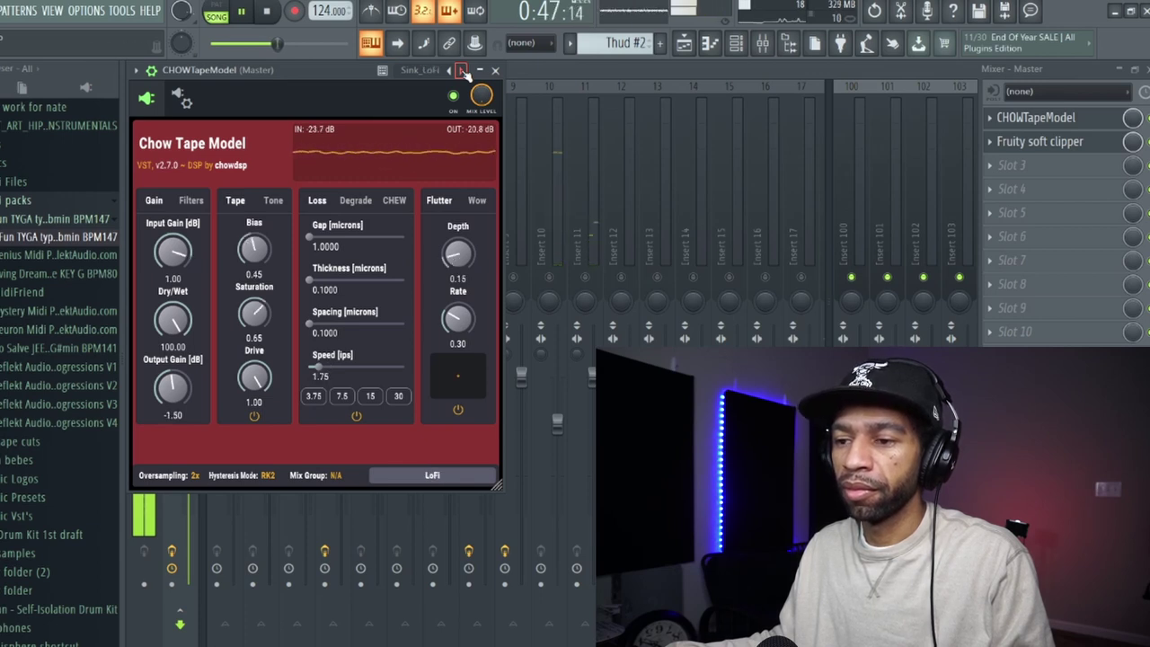
{"action": "left_click", "coordinate": [463, 70]}
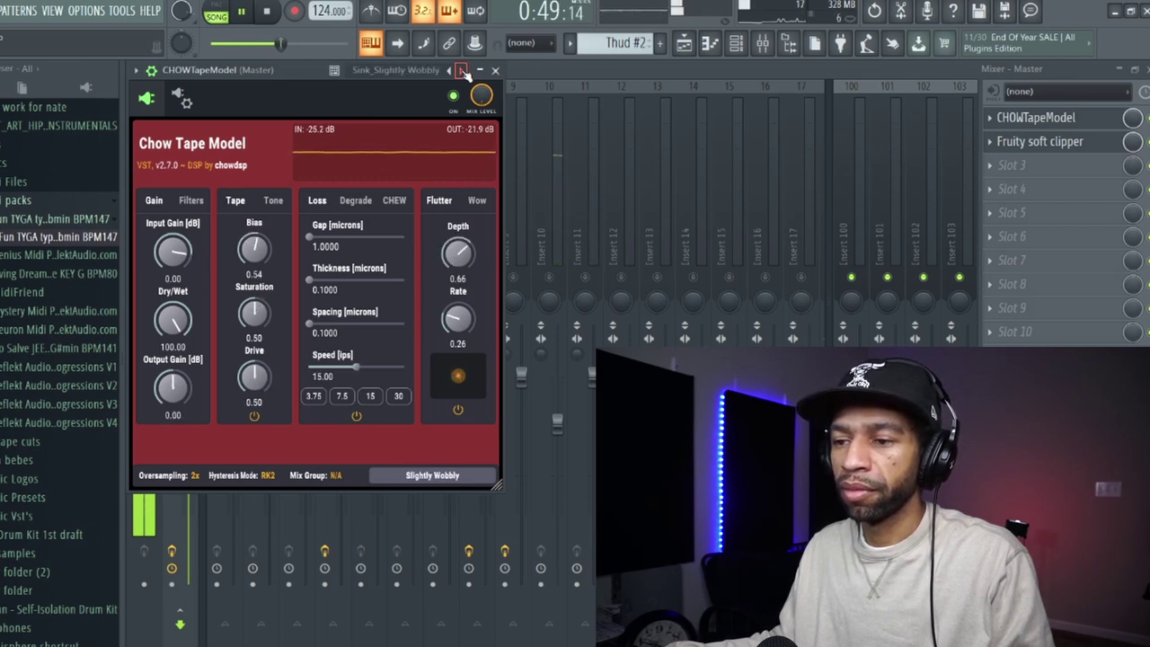
{"action": "left_click", "coordinate": [464, 70]}
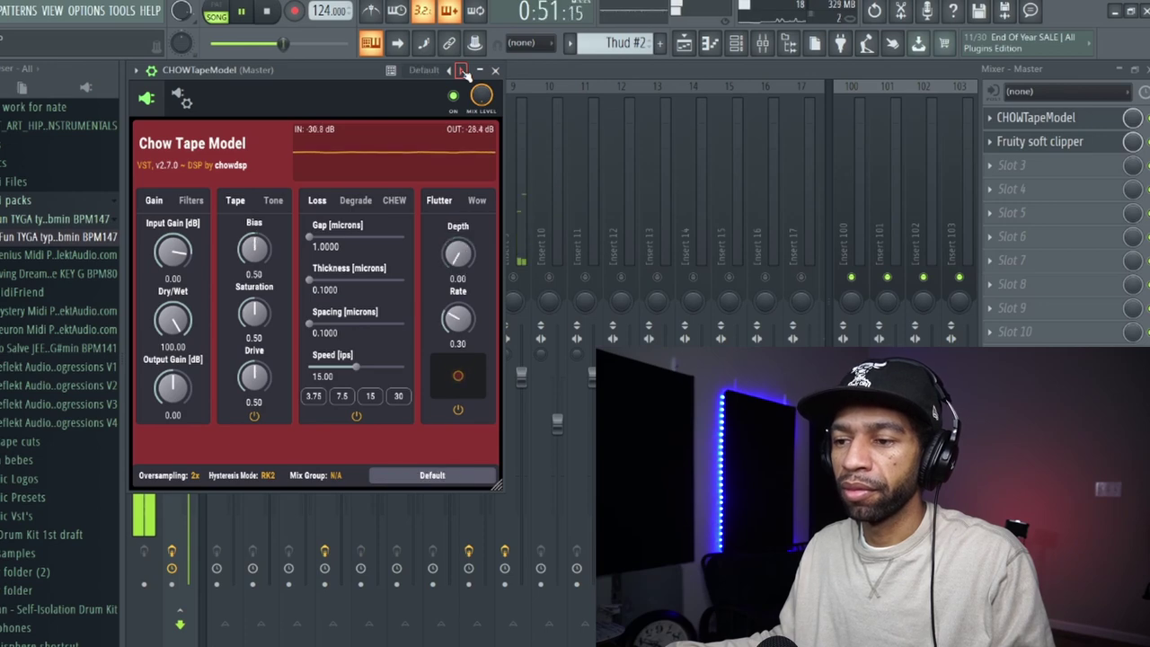
{"action": "key", "text": "space"}
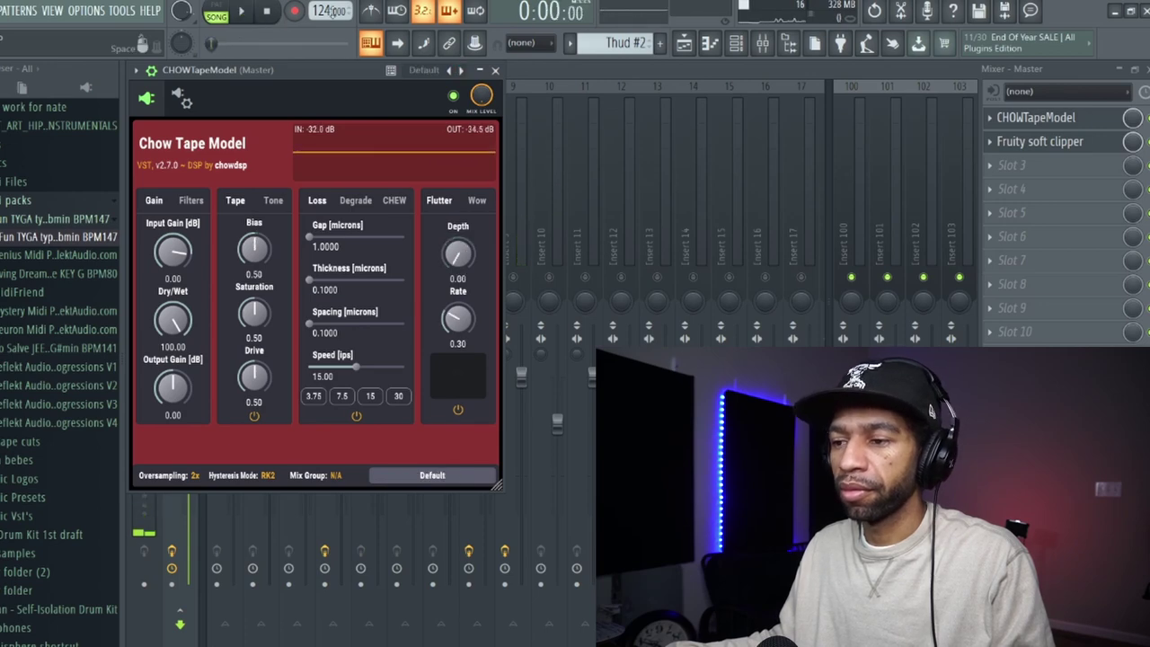
Step: Set a playback selection in the playlist timeline from bar 9 to bar 17
{"action": "left_click", "coordinate": [685, 45]}
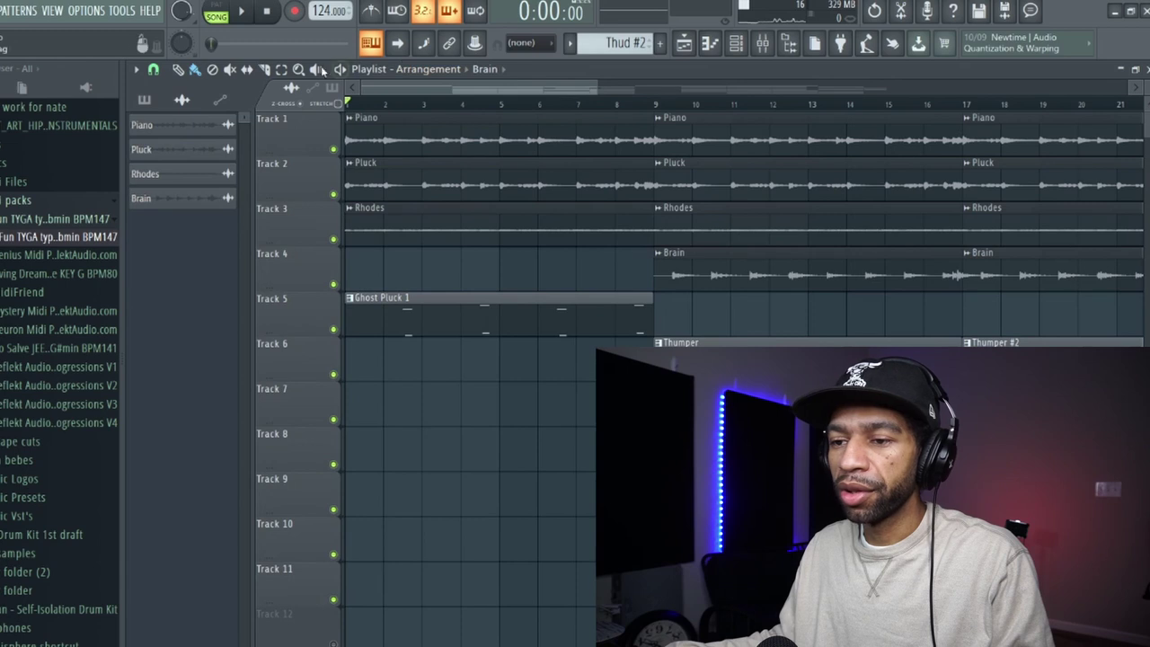
{"action": "left_click_drag", "start_coordinate": [656, 109], "coordinate": [909, 119]}
{"action": "left_click", "coordinate": [736, 44]}
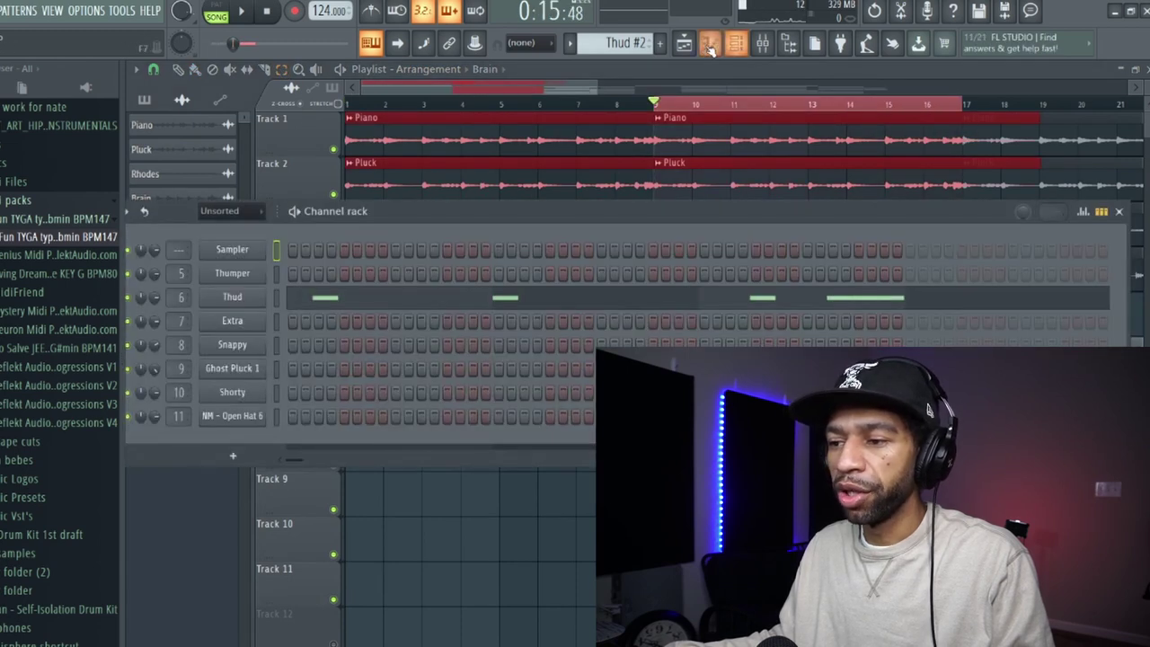
Step: Solo Insert 1 in the mixer and open the CHOWTapeModel effect on the Master track
{"action": "left_click", "coordinate": [762, 44]}
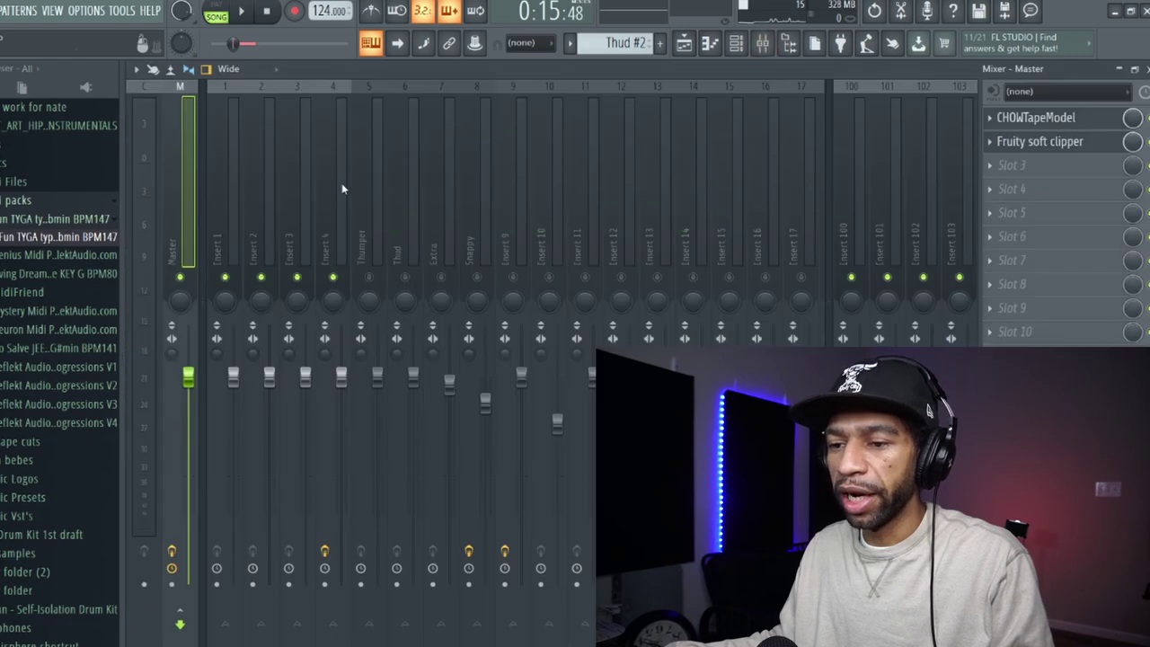
{"action": "right_click", "coordinate": [226, 277]}
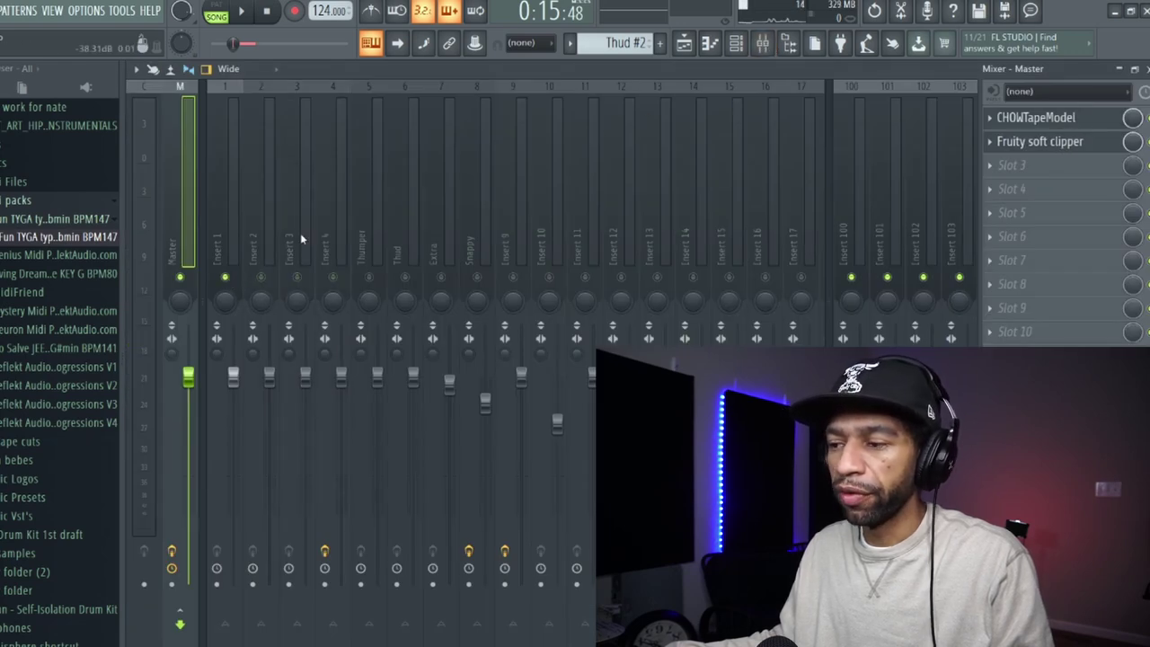
{"action": "left_click", "coordinate": [1031, 122]}
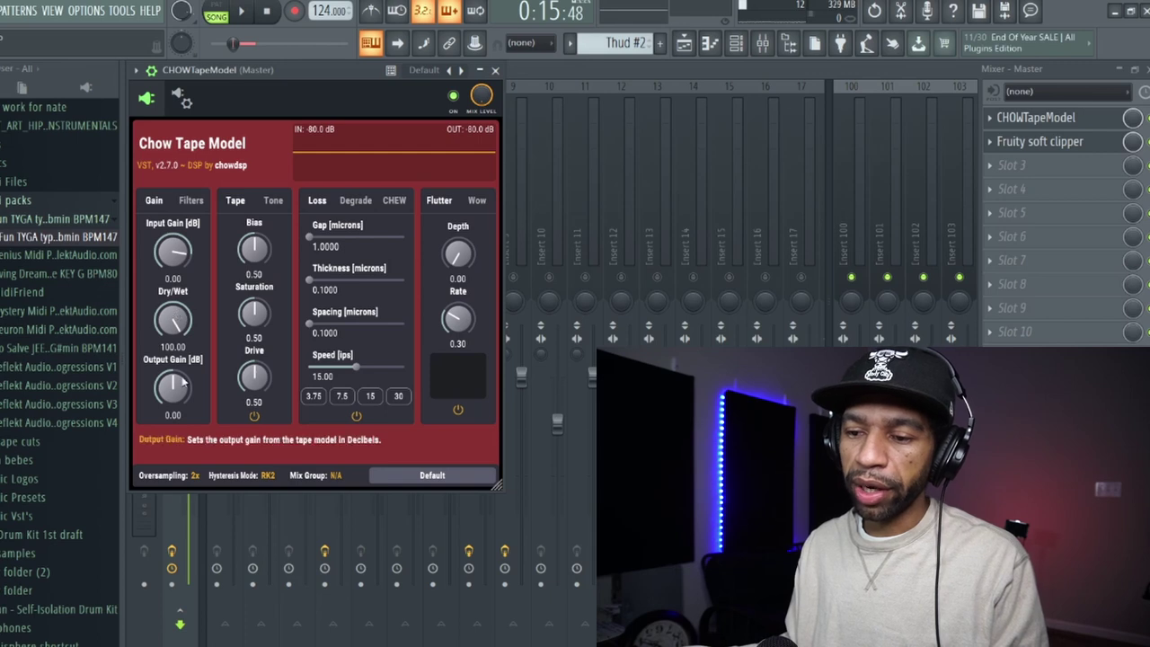
Step: Enable the plugin's filters during playback and try out Low Cut and High Cut, leaving them at 20 Hz and 22 kHz
{"action": "left_click", "coordinate": [193, 201]}
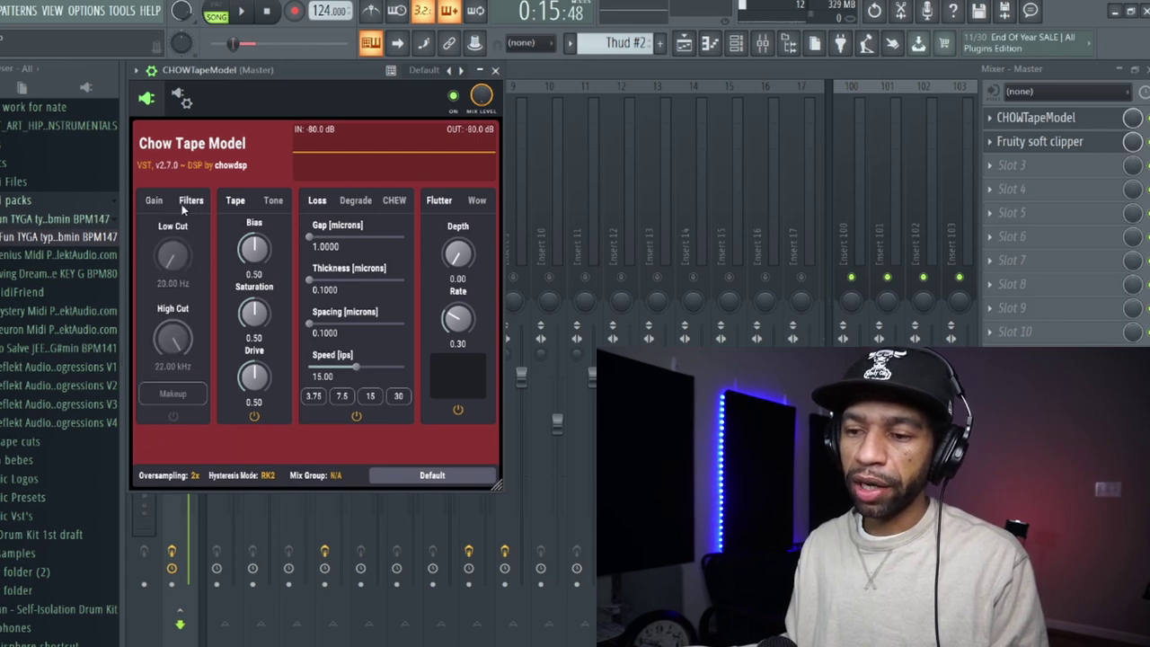
{"action": "left_click", "coordinate": [245, 12]}
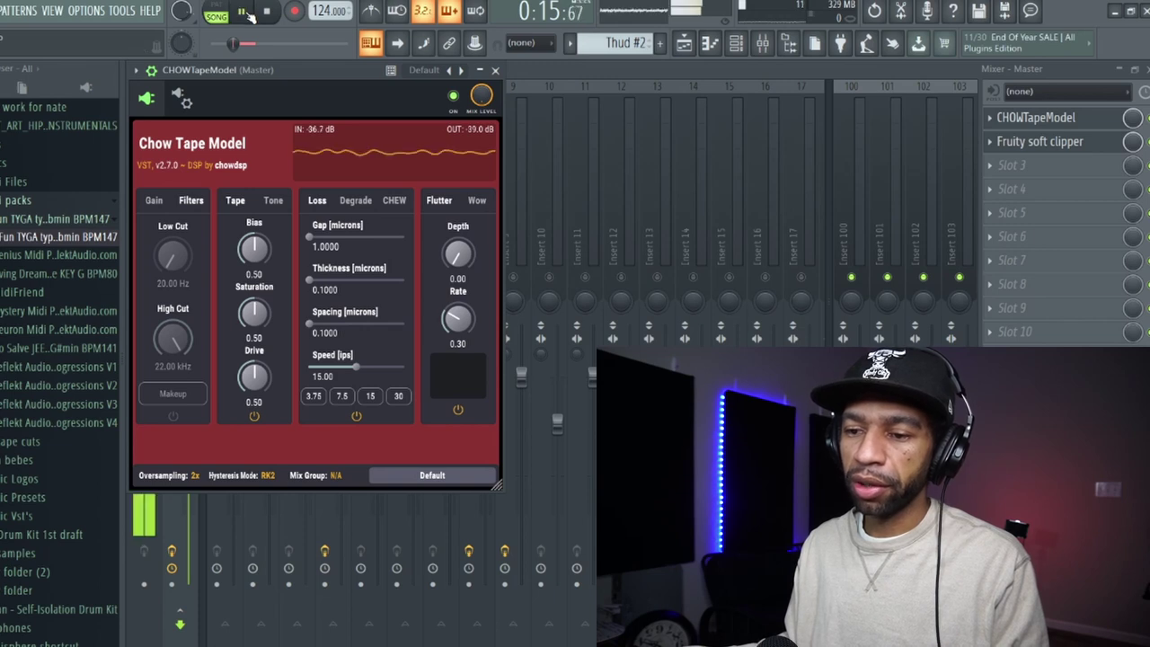
{"action": "left_click", "coordinate": [173, 416]}
{"action": "left_click_drag", "start_coordinate": [173, 255], "coordinate": [199, 270]}
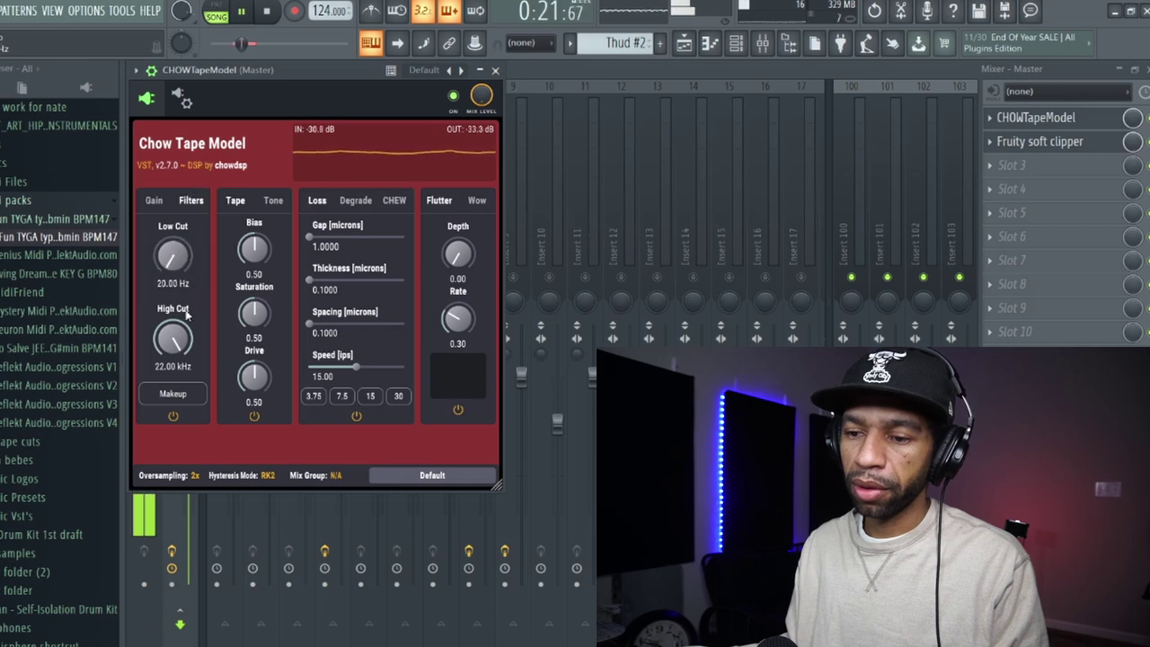
{"action": "mouse_move", "coordinate": [172, 338]}
{"action": "left_mouse_down"}
{"action": "mouse_move", "coordinate": [156, 416]}
{"action": "mouse_move", "coordinate": [175, 332]}
{"action": "left_mouse_up"}
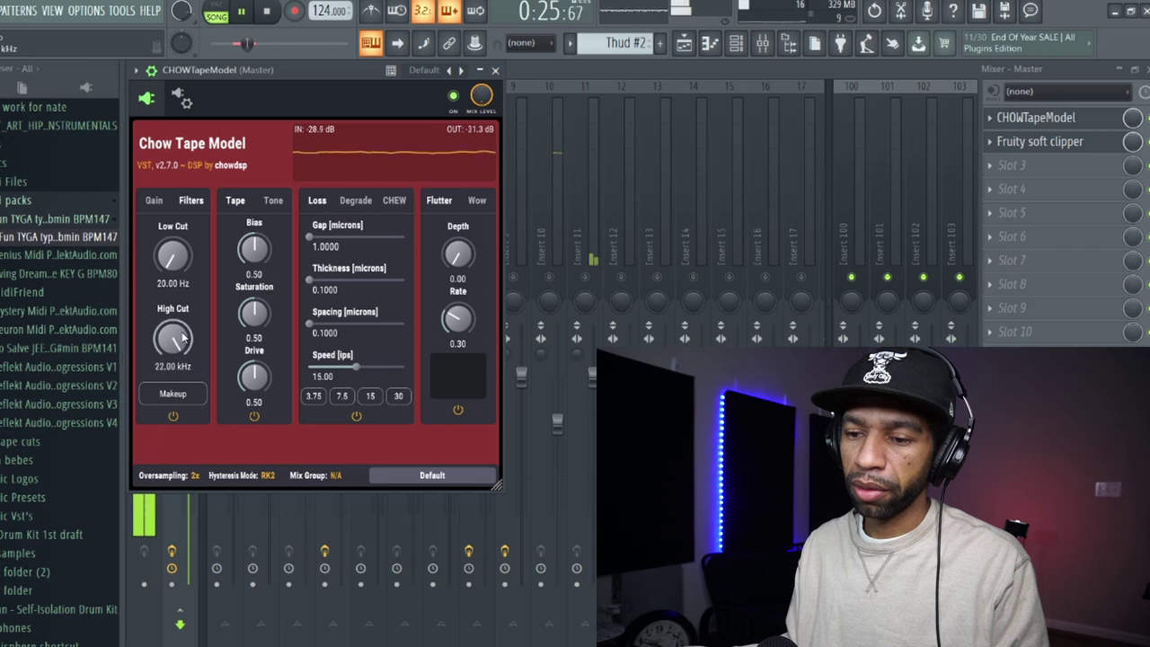
{"action": "left_click", "coordinate": [266, 11]}
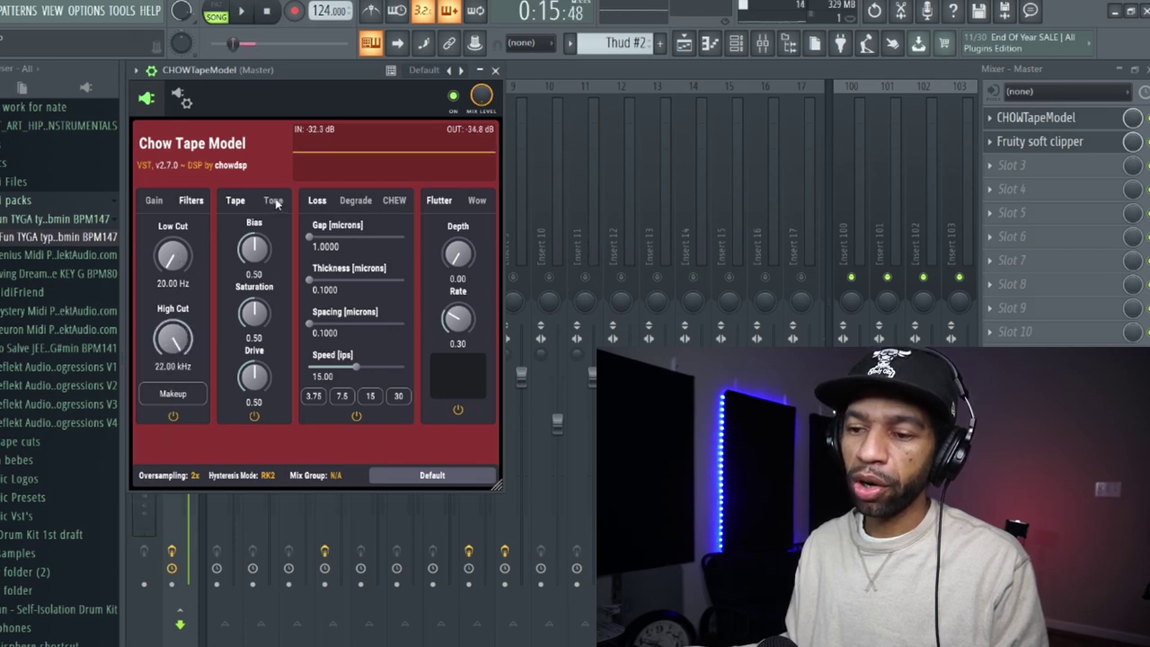
Step: Bring up the plugin's Tone controls and, during playback, set Low Cut to 318.88 Hz and Treble to 0.11
{"action": "left_click", "coordinate": [273, 201]}
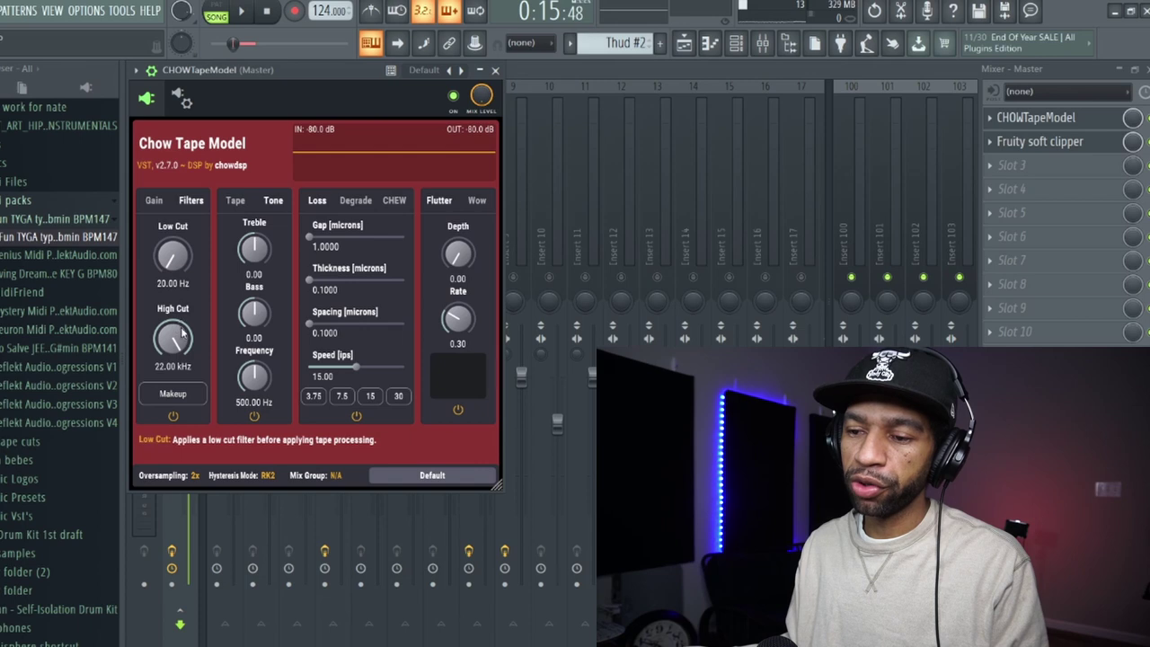
{"action": "left_click", "coordinate": [236, 203]}
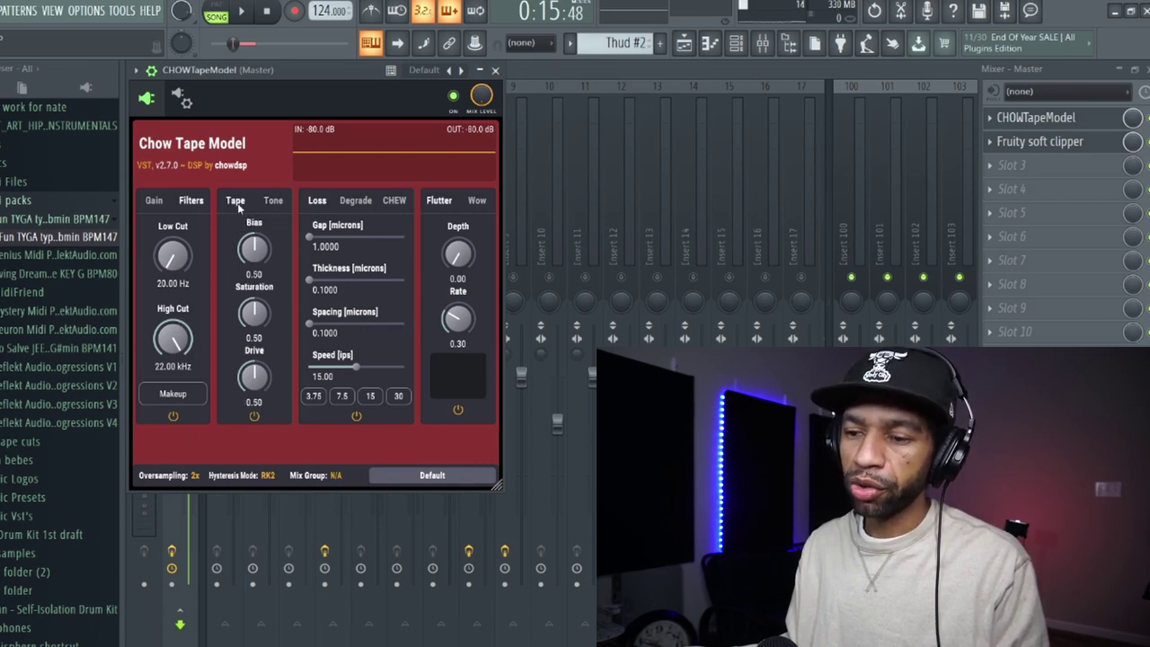
{"action": "left_click", "coordinate": [274, 203]}
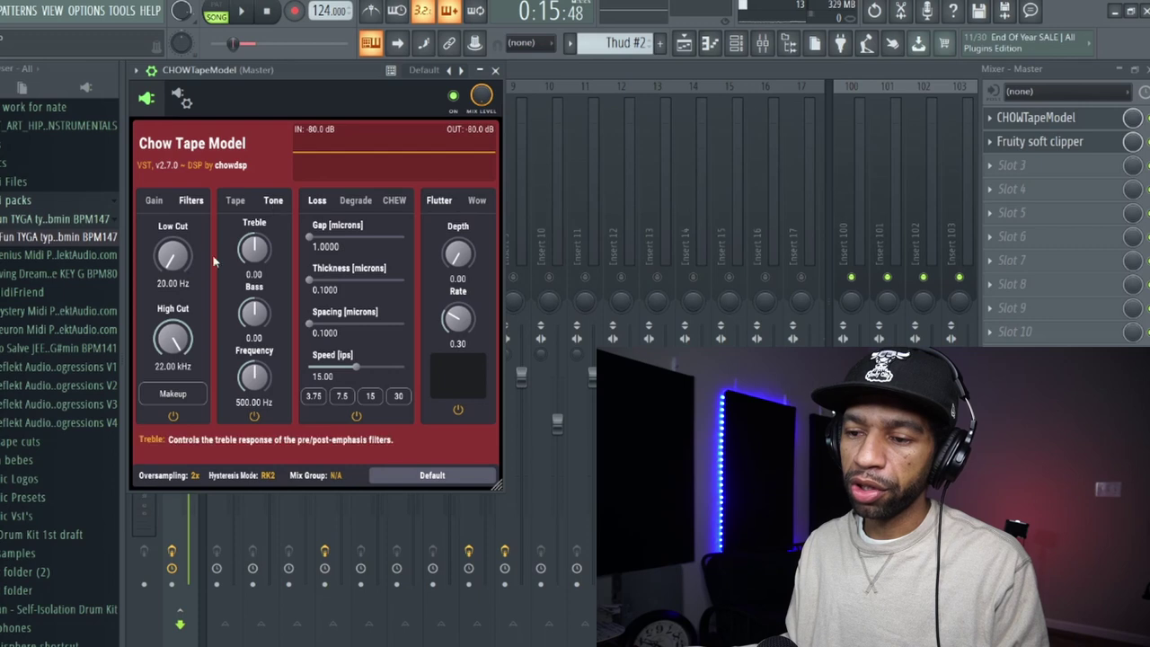
{"action": "left_click", "coordinate": [242, 11]}
{"action": "left_click_drag", "start_coordinate": [182, 267], "coordinate": [187, 203]}
{"action": "left_click_drag", "start_coordinate": [249, 255], "coordinate": [258, 227]}
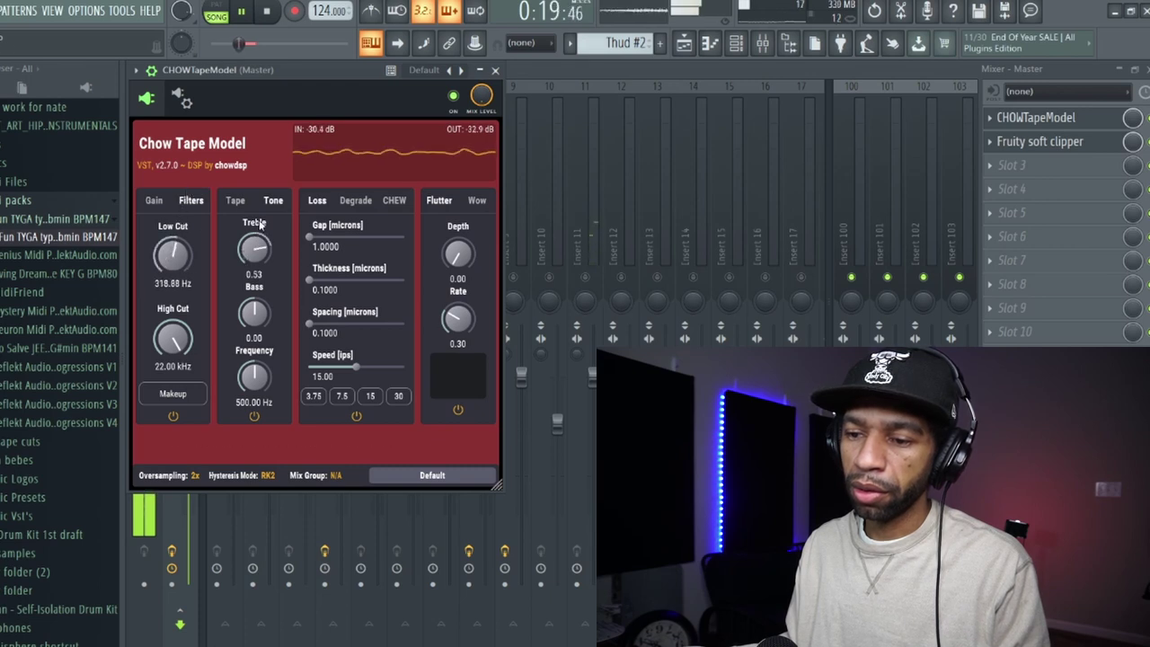
{"action": "left_click_drag", "start_coordinate": [266, 199], "coordinate": [265, 256]}
Step: Sweep High Cut down to 3.11 kHz and back to 22 kHz, and set Bass to 0.10 and Frequency to 602.65 Hz
{"action": "left_click_drag", "start_coordinate": [185, 349], "coordinate": [157, 445]}
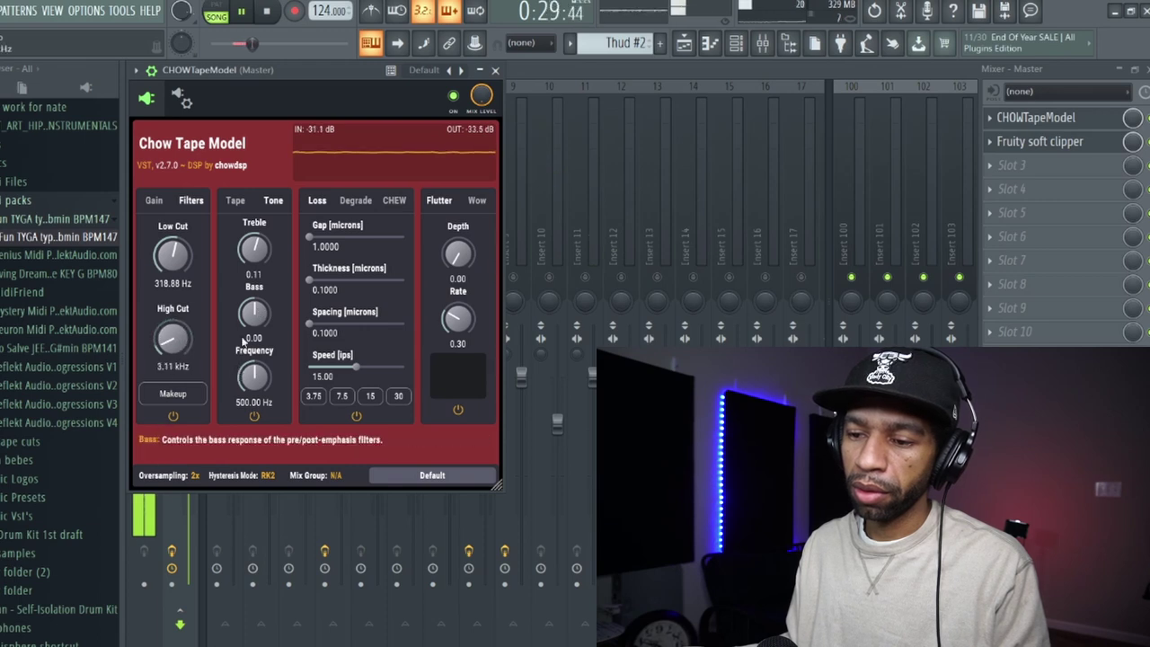
{"action": "left_click_drag", "start_coordinate": [254, 315], "coordinate": [270, 245]}
{"action": "left_click_drag", "start_coordinate": [255, 311], "coordinate": [256, 274]}
{"action": "left_click_drag", "start_coordinate": [170, 350], "coordinate": [201, 228]}
{"action": "left_click_drag", "start_coordinate": [254, 314], "coordinate": [238, 382]}
{"action": "left_click", "coordinate": [267, 11]}
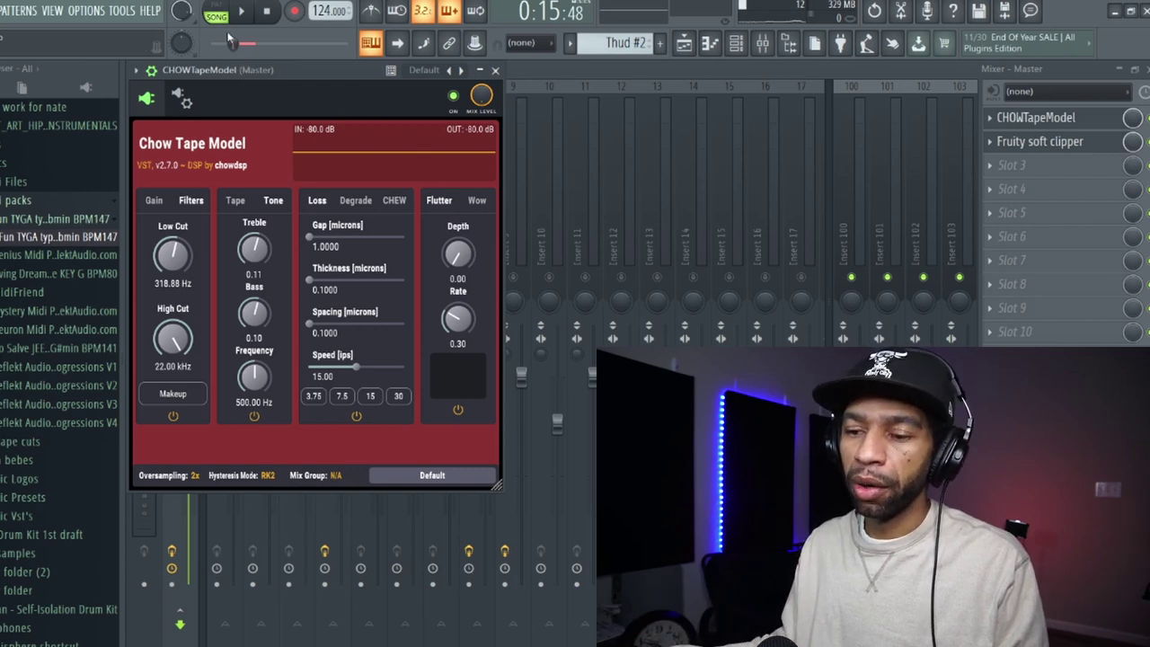
{"action": "left_click_drag", "start_coordinate": [255, 377], "coordinate": [262, 376]}
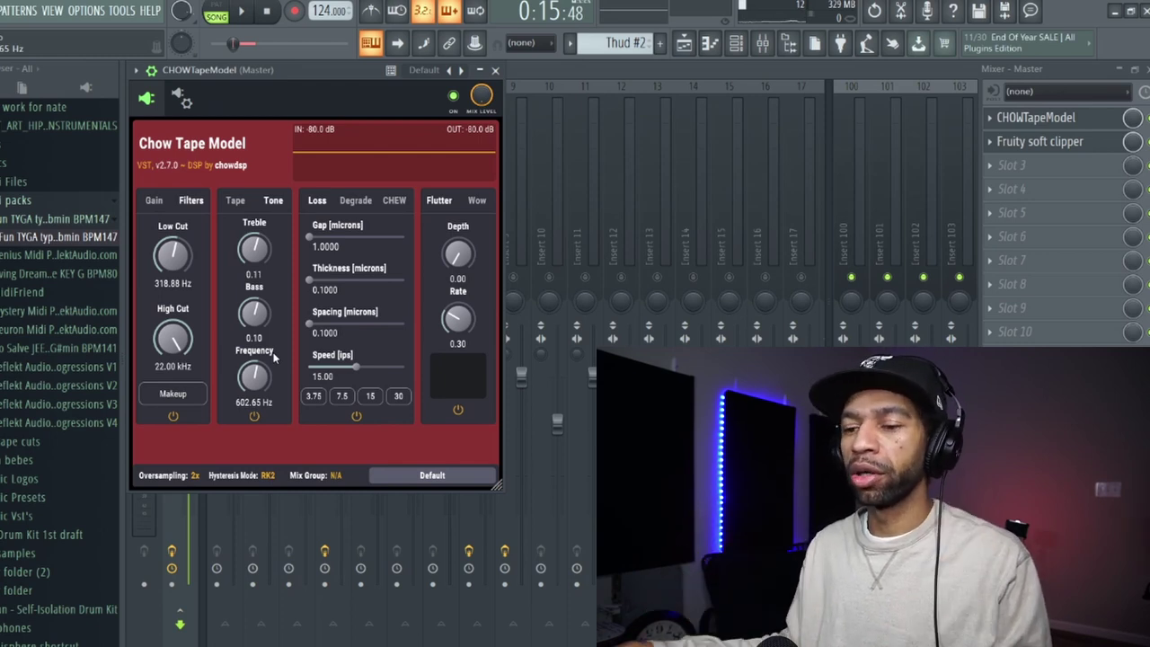
Step: Bring up the Tape controls, turn off the plugin's filters, and set Bias to 0.06 while auditioning the beat
{"action": "left_click", "coordinate": [236, 200]}
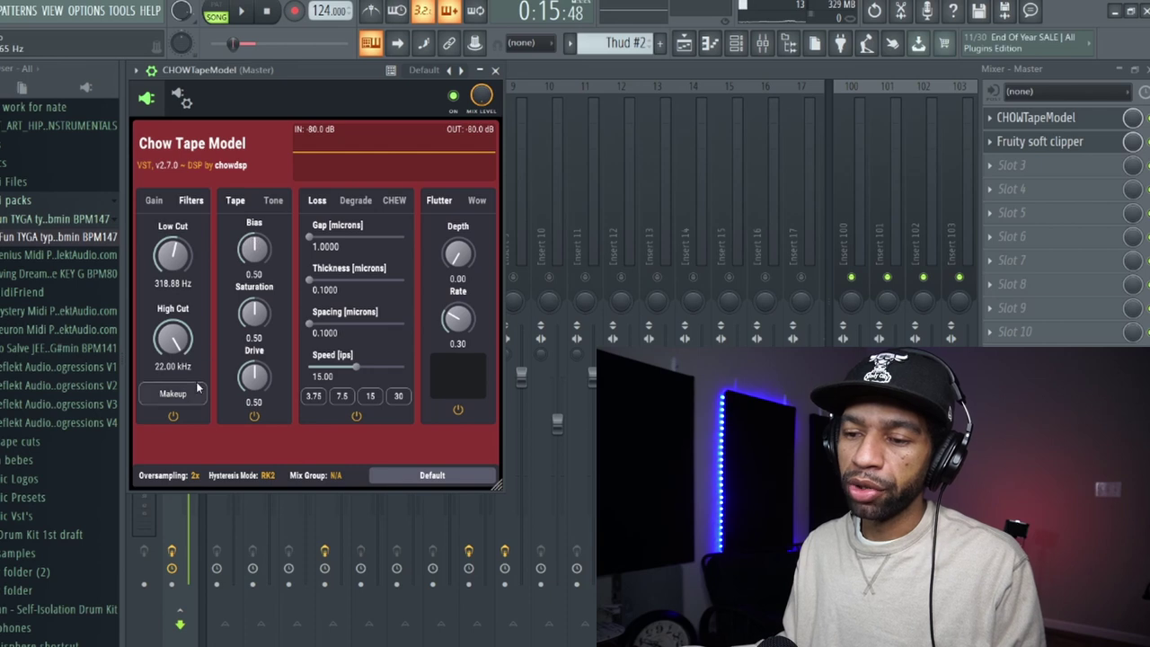
{"action": "left_click", "coordinate": [172, 416]}
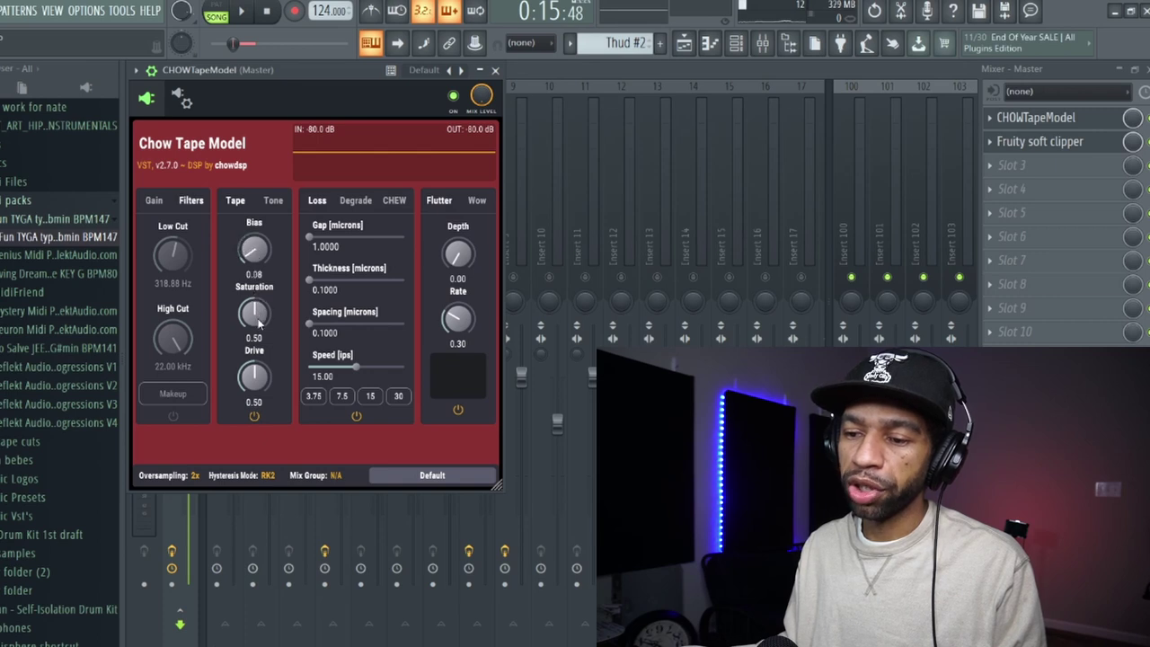
{"action": "left_click_drag", "start_coordinate": [254, 250], "coordinate": [257, 214]}
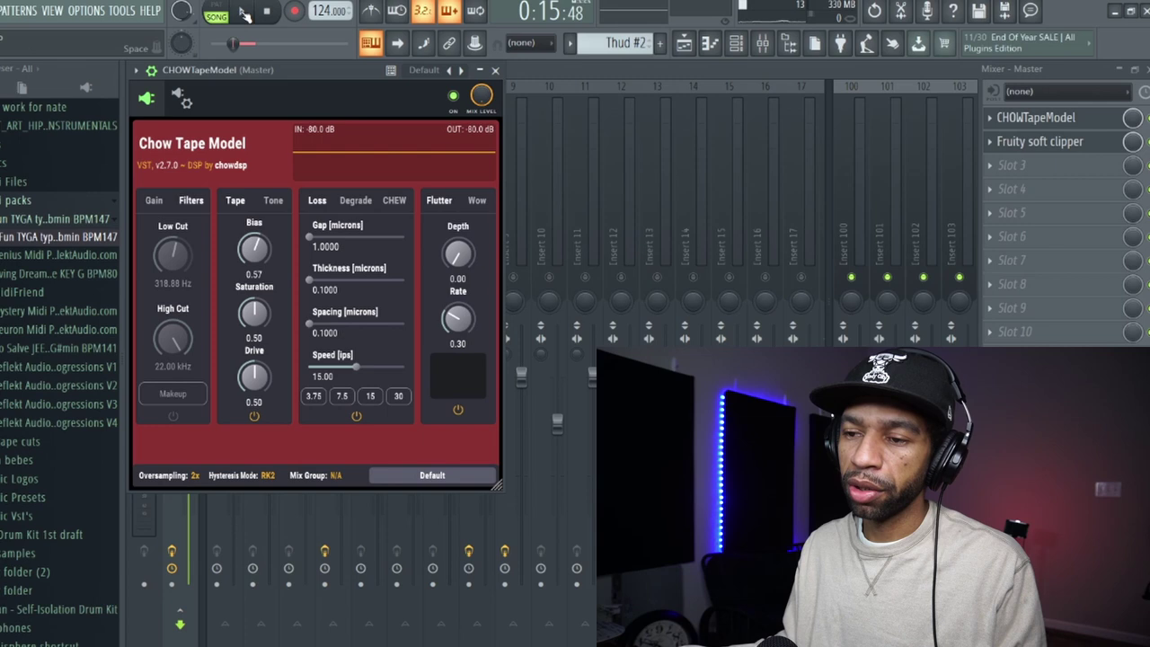
{"action": "left_click", "coordinate": [242, 12]}
{"action": "left_click_drag", "start_coordinate": [254, 250], "coordinate": [253, 307]}
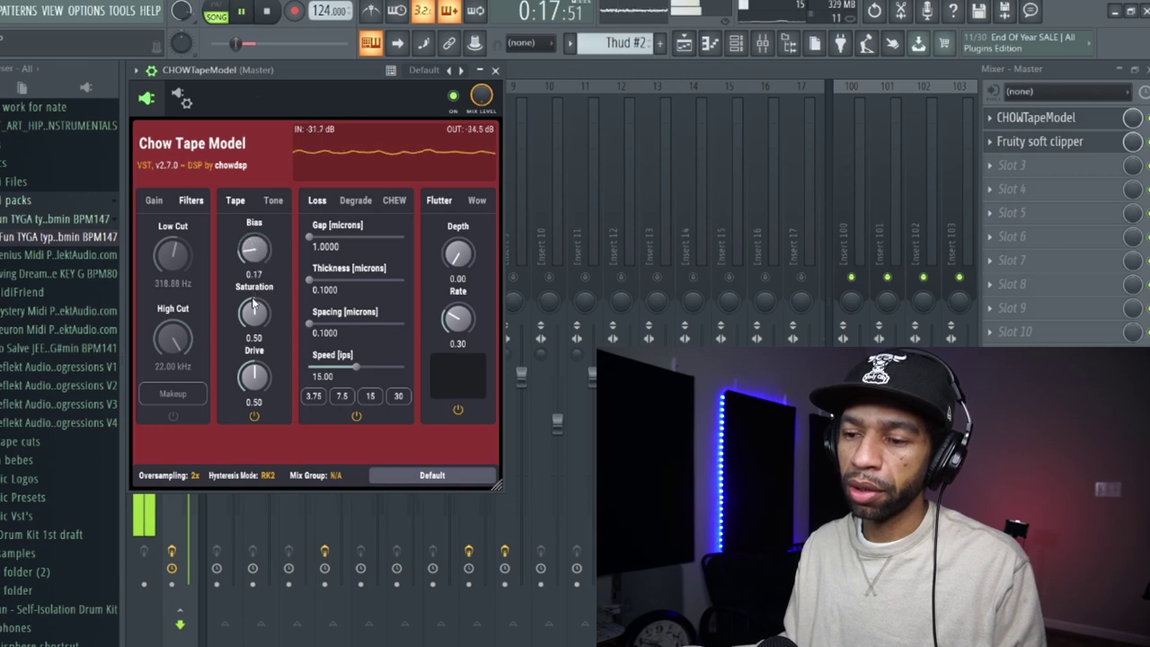
{"action": "left_click_drag", "start_coordinate": [253, 307], "coordinate": [256, 321]}
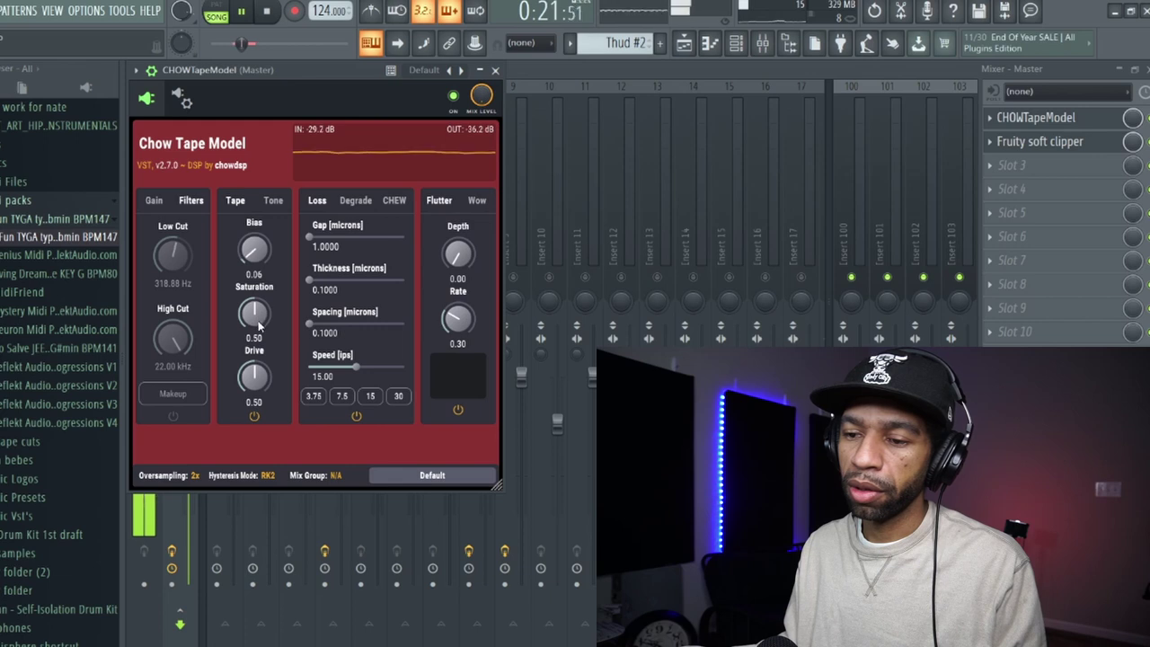
{"action": "left_click", "coordinate": [275, 11]}
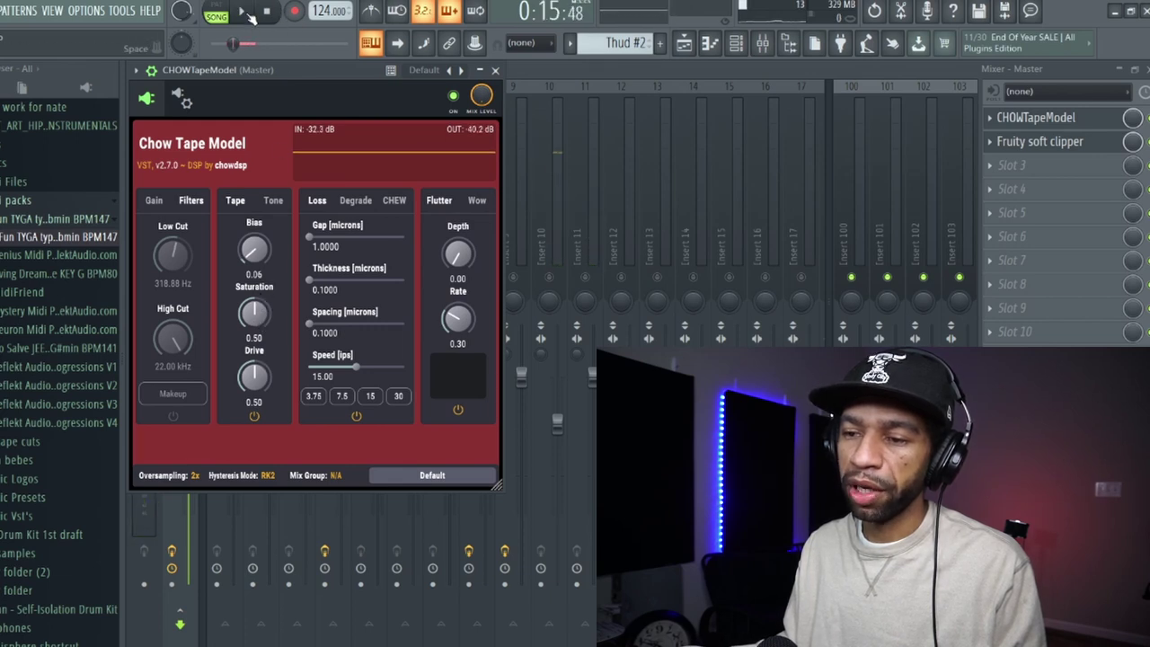
Step: During playback, try Saturation at 0.88 and Drive at 0.92, and leave Bias at 0.01 with Saturation and Drive both at 0.52
{"action": "left_click", "coordinate": [243, 12]}
{"action": "left_click_drag", "start_coordinate": [254, 311], "coordinate": [253, 287]}
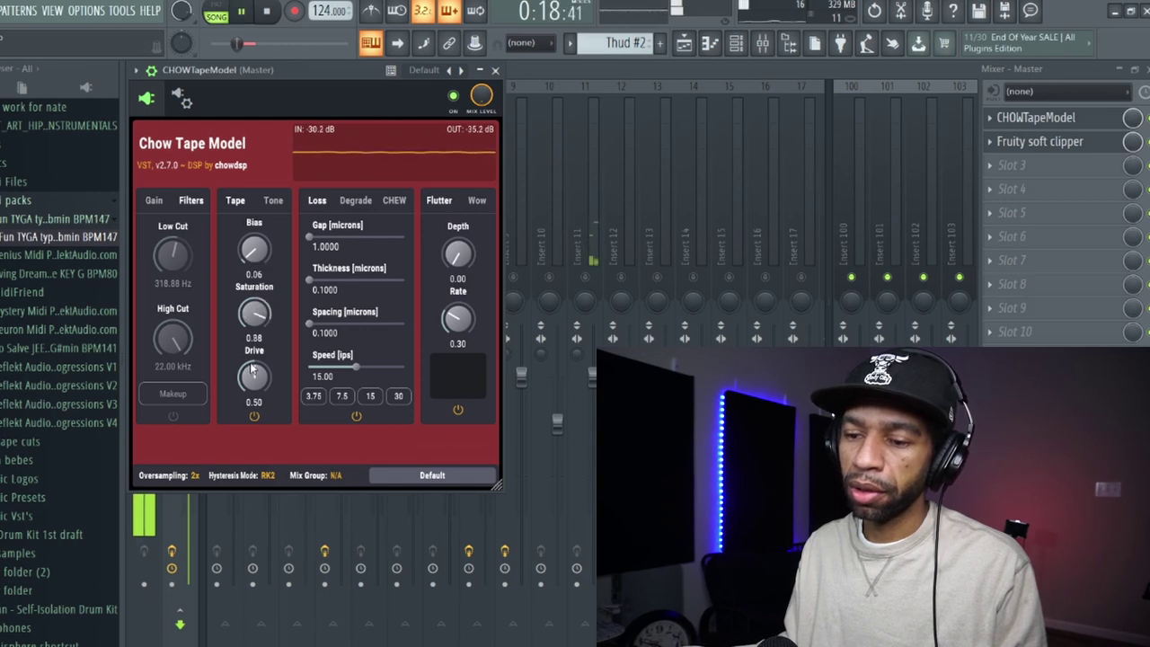
{"action": "left_click_drag", "start_coordinate": [254, 376], "coordinate": [255, 370]}
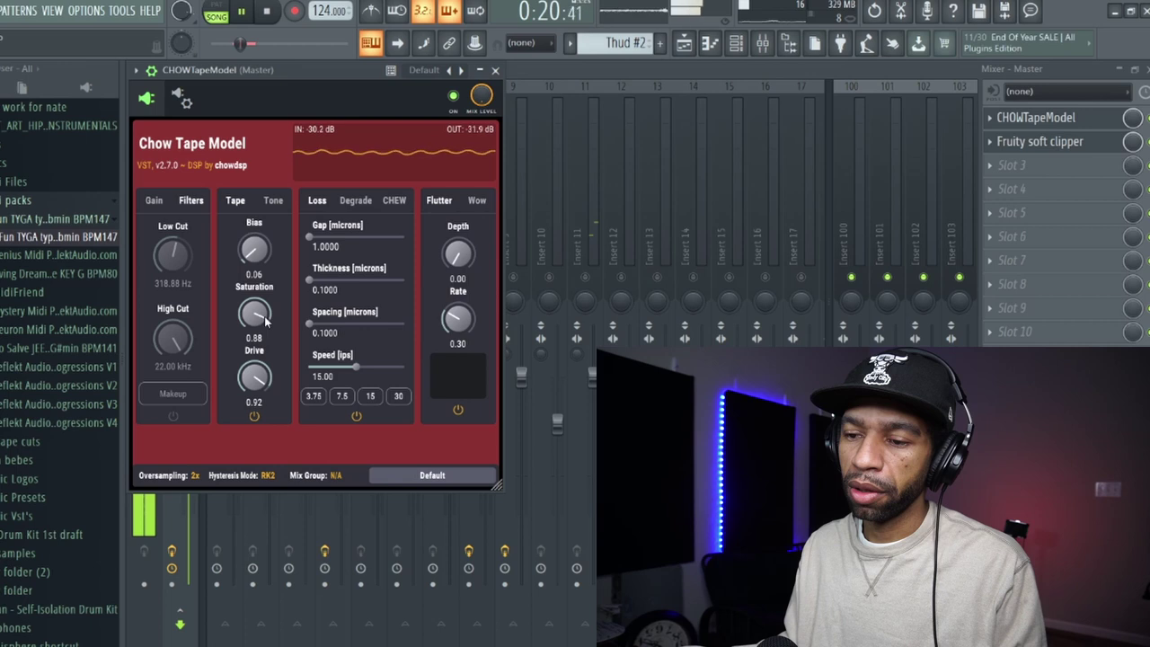
{"action": "left_click_drag", "start_coordinate": [257, 251], "coordinate": [259, 257]}
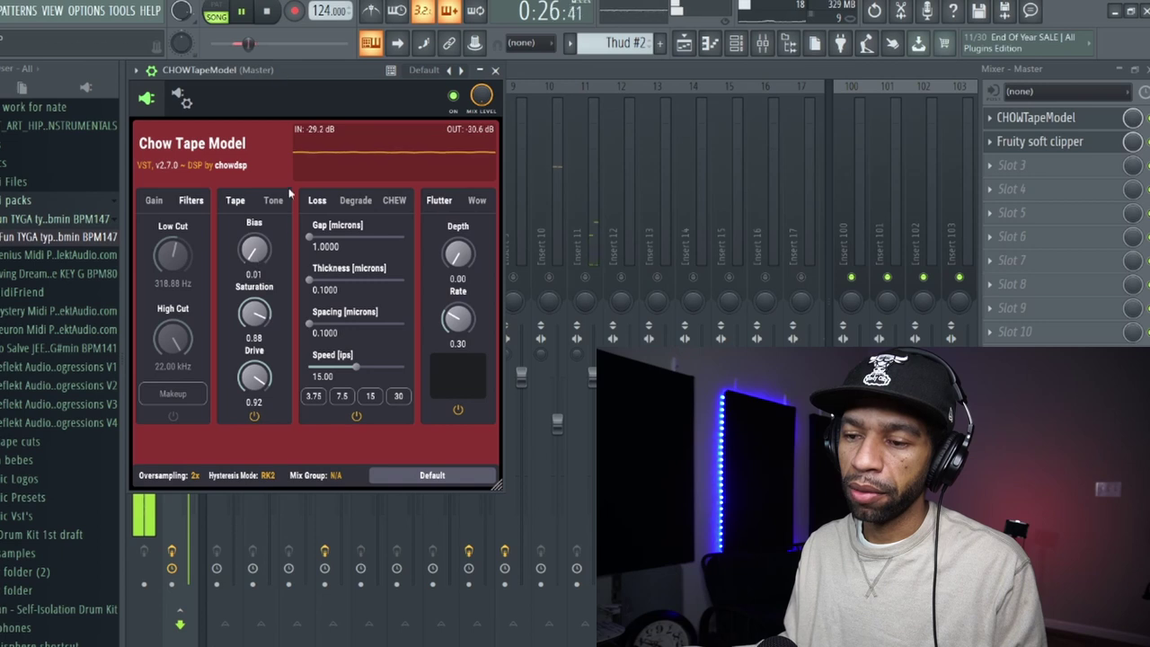
{"action": "left_click_drag", "start_coordinate": [254, 315], "coordinate": [260, 373]}
{"action": "left_click_drag", "start_coordinate": [261, 310], "coordinate": [267, 338]}
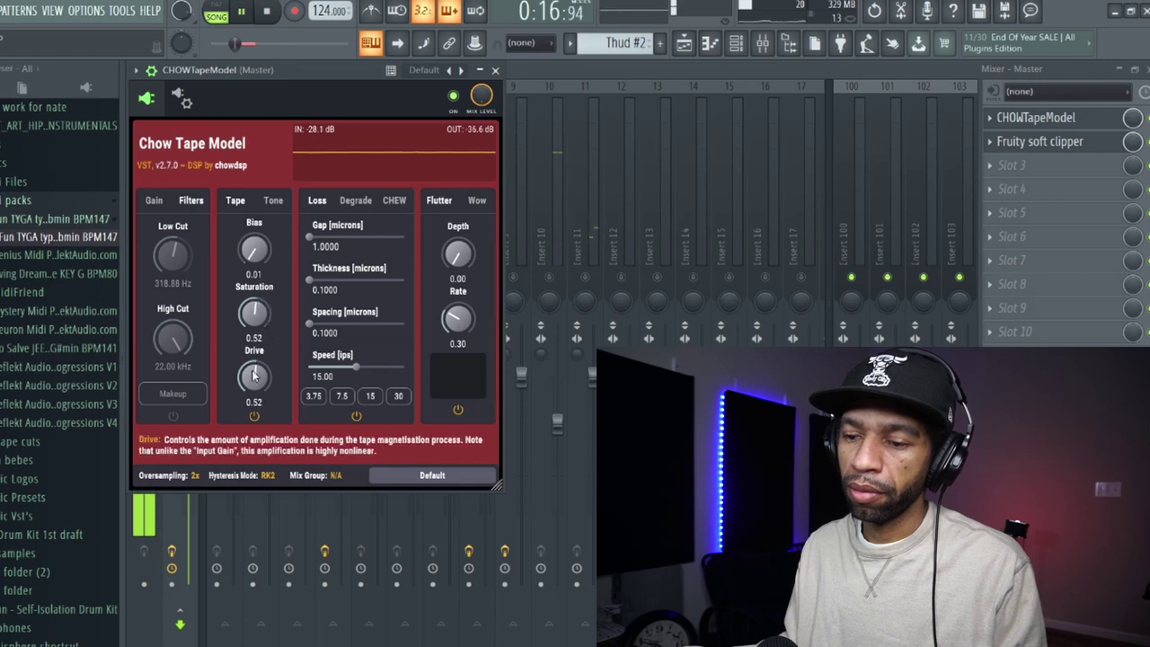
{"action": "left_click", "coordinate": [267, 12]}
Step: Return to the Tone controls and, during playback, sweep Treble up to 1.00 and back to 0.11
{"action": "left_click", "coordinate": [279, 207]}
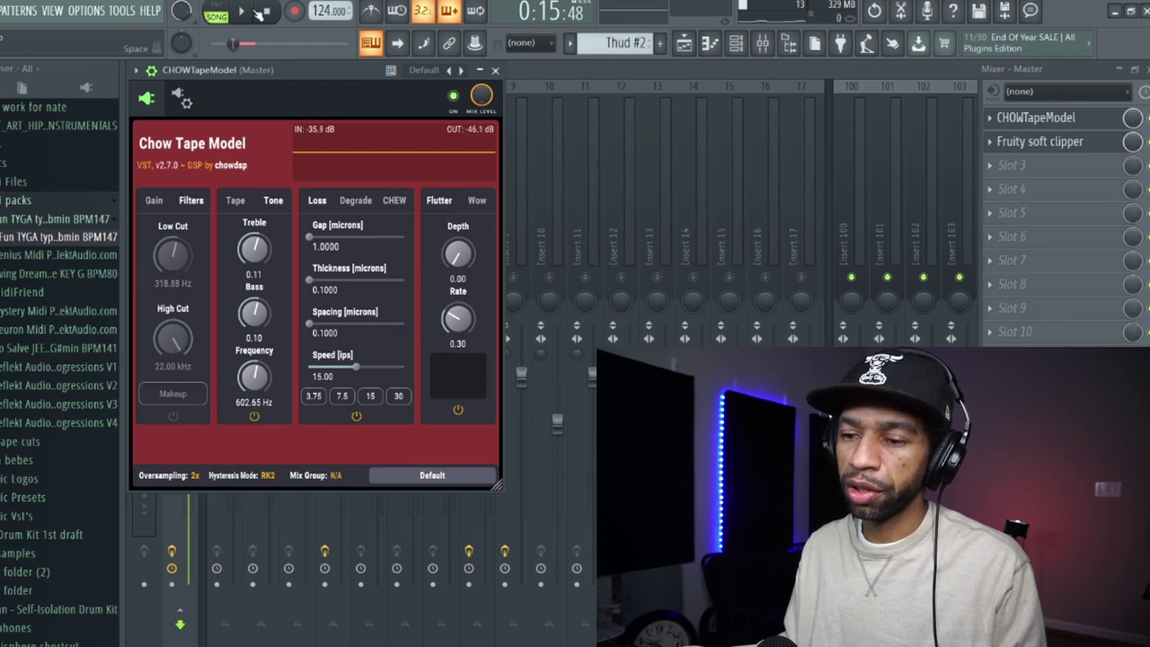
{"action": "left_click", "coordinate": [243, 12]}
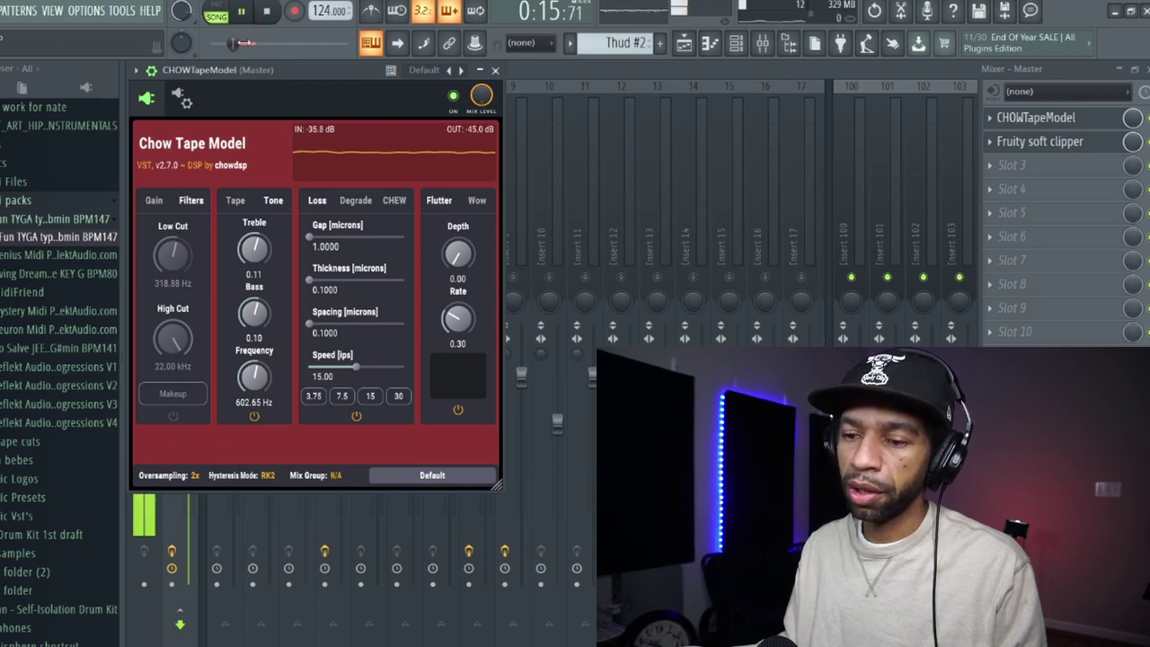
{"action": "left_click_drag", "start_coordinate": [254, 250], "coordinate": [257, 231]}
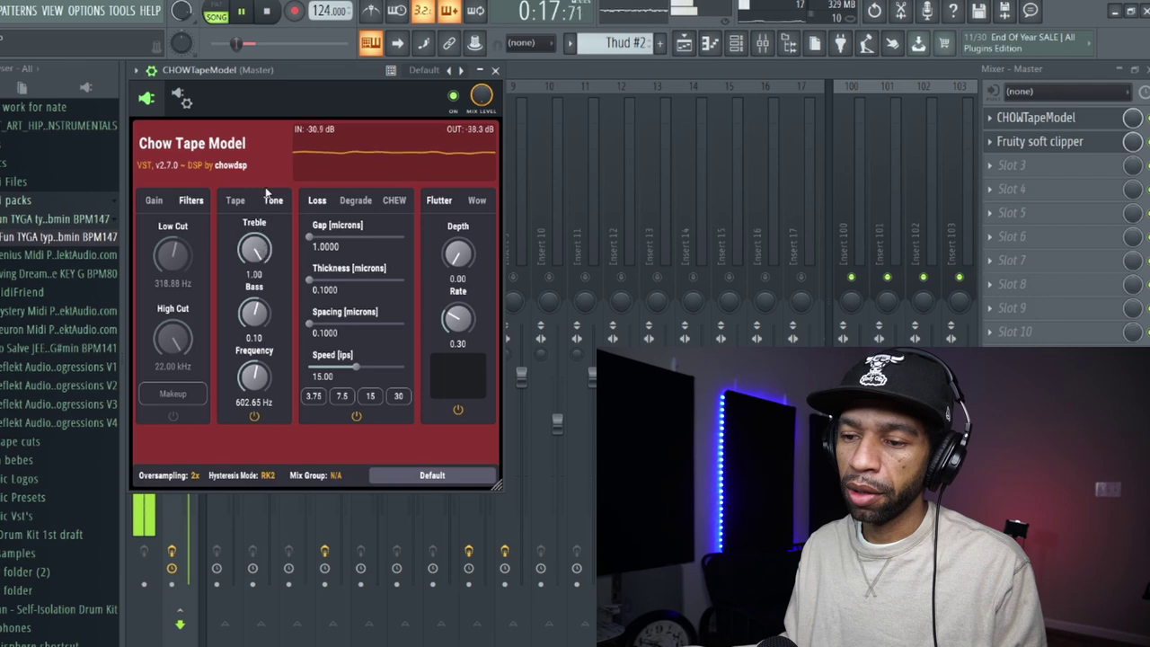
{"action": "double_click", "coordinate": [254, 249]}
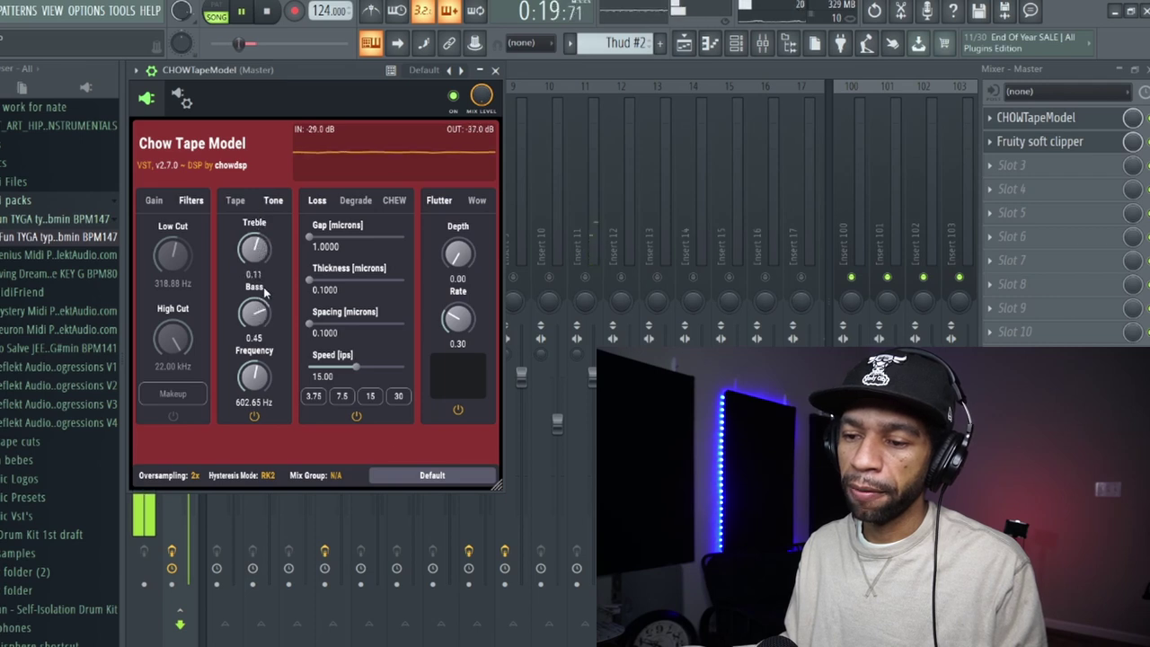
Step: Set Bass to 0.09, Frequency to 1.58 kHz and Treble to 0.06 during playback, and switch off the tone processing
{"action": "left_click_drag", "start_coordinate": [254, 308], "coordinate": [266, 254]}
{"action": "left_click_drag", "start_coordinate": [254, 310], "coordinate": [254, 335]}
{"action": "left_click_drag", "start_coordinate": [255, 378], "coordinate": [256, 353]}
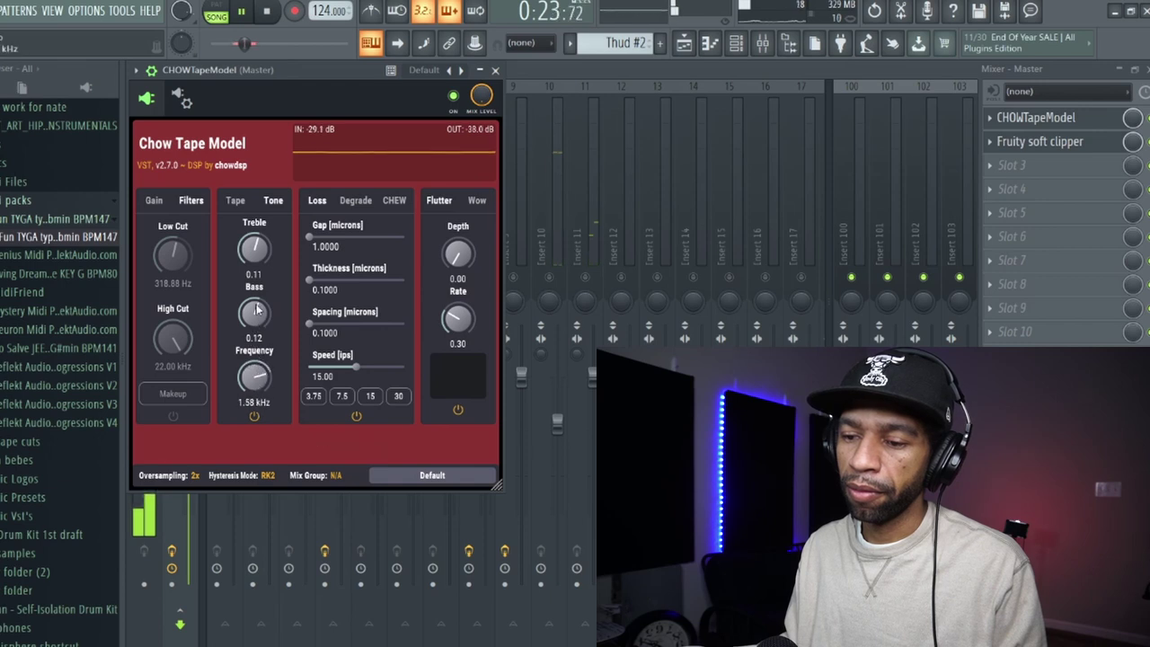
{"action": "left_click_drag", "start_coordinate": [255, 252], "coordinate": [269, 202]}
{"action": "scroll", "coordinate": [257, 313], "scroll_direction": "up", "scroll_amount": 1}
{"action": "scroll", "coordinate": [257, 325], "scroll_direction": "down", "scroll_amount": 1}
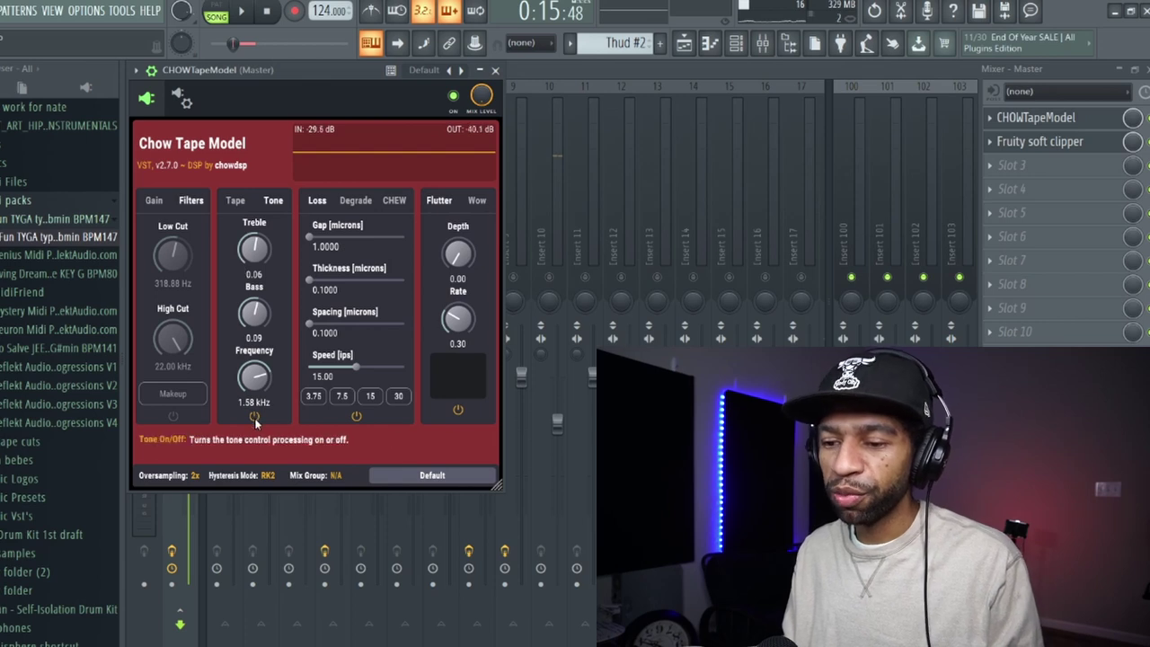
{"action": "left_click", "coordinate": [255, 416]}
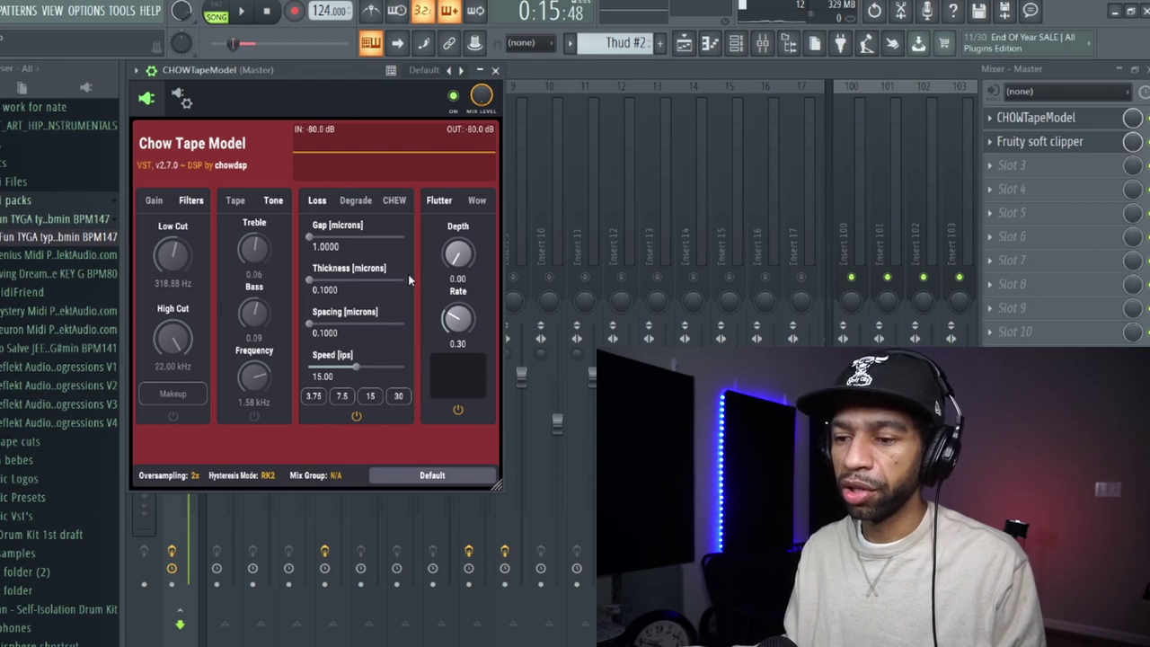
Step: With tape processing off, play the beat and raise the Loss Thickness to 40.8568 microns and Spacing to 17.3927 microns
{"action": "key", "text": "space"}
{"action": "left_click", "coordinate": [236, 201]}
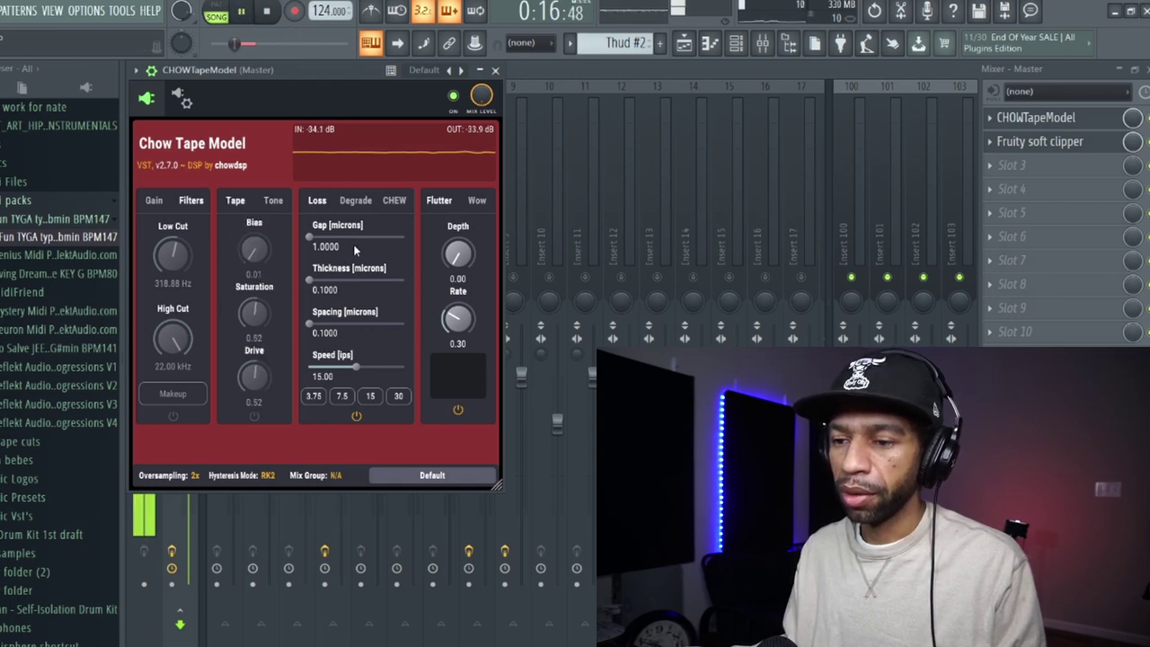
{"action": "left_click", "coordinate": [357, 281]}
{"action": "left_click_drag", "start_coordinate": [358, 286], "coordinate": [377, 284]}
{"action": "left_click", "coordinate": [375, 323]}
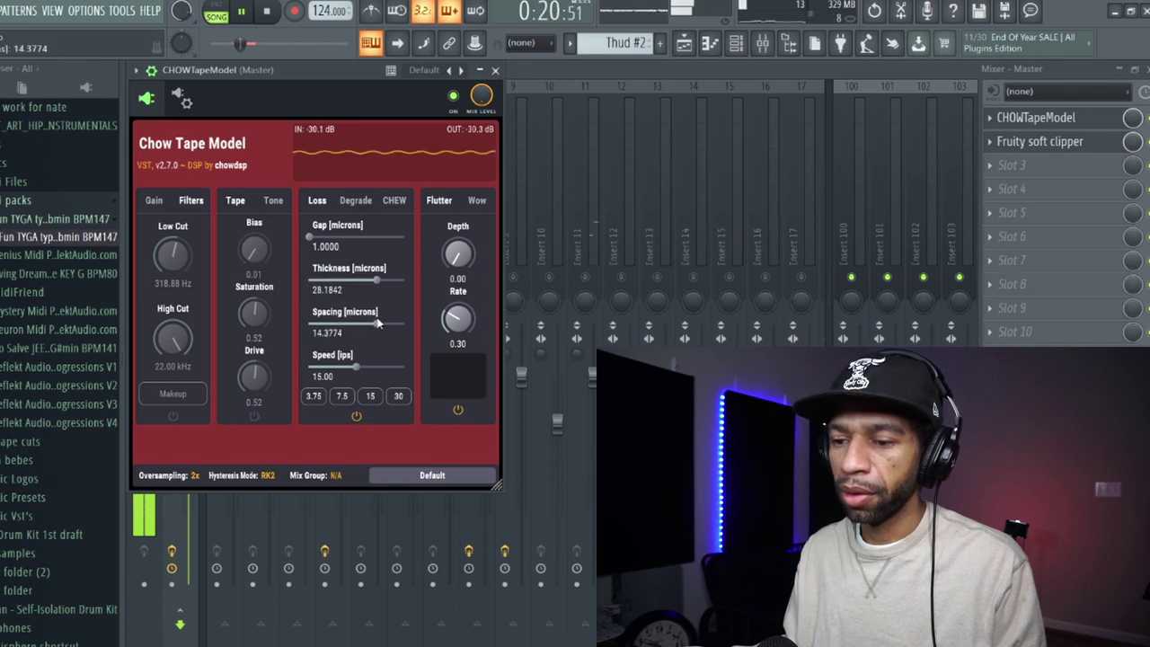
{"action": "left_click_drag", "start_coordinate": [376, 324], "coordinate": [392, 323]}
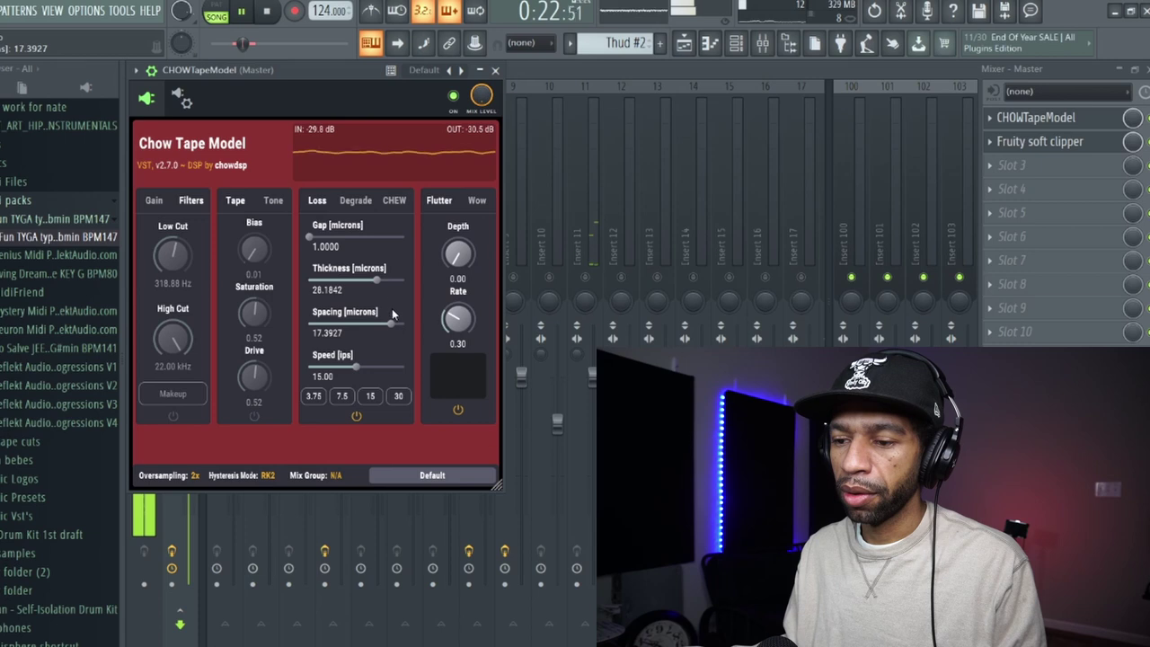
{"action": "left_click", "coordinate": [392, 280]}
Step: Compare the tape speeds 30, 3.75, 7.5 and 15 ips during playback and leave Speed at 30 ips
{"action": "left_click", "coordinate": [398, 398]}
{"action": "left_click", "coordinate": [313, 398]}
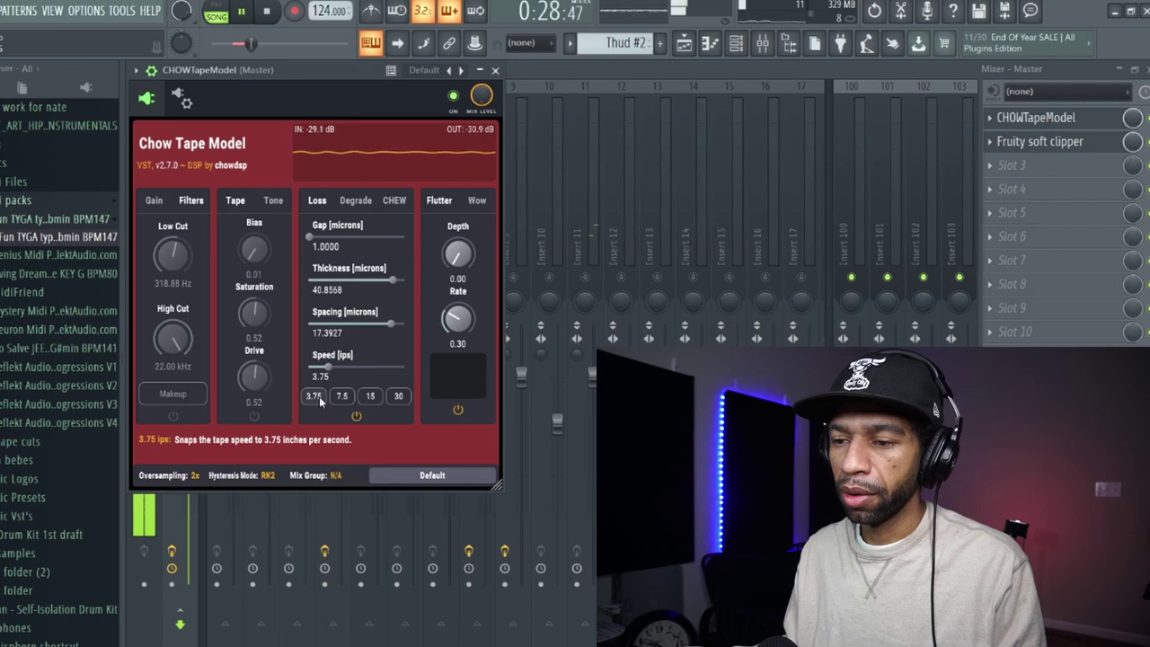
{"action": "key", "text": "space"}
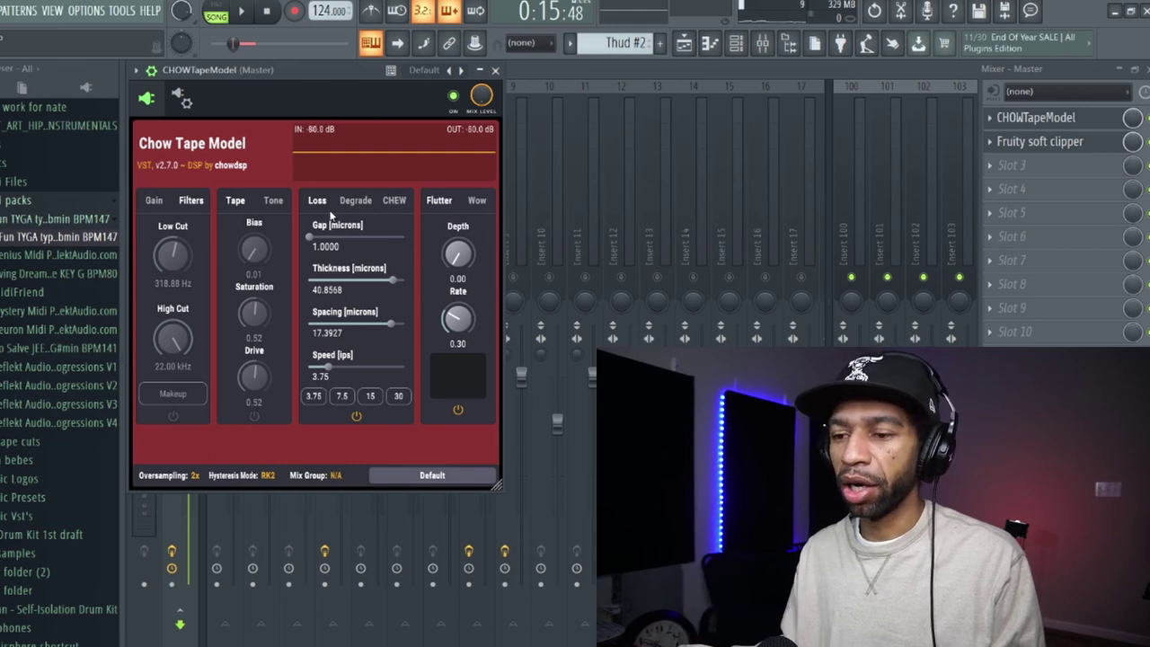
{"action": "key", "text": "space"}
{"action": "left_click", "coordinate": [342, 396]}
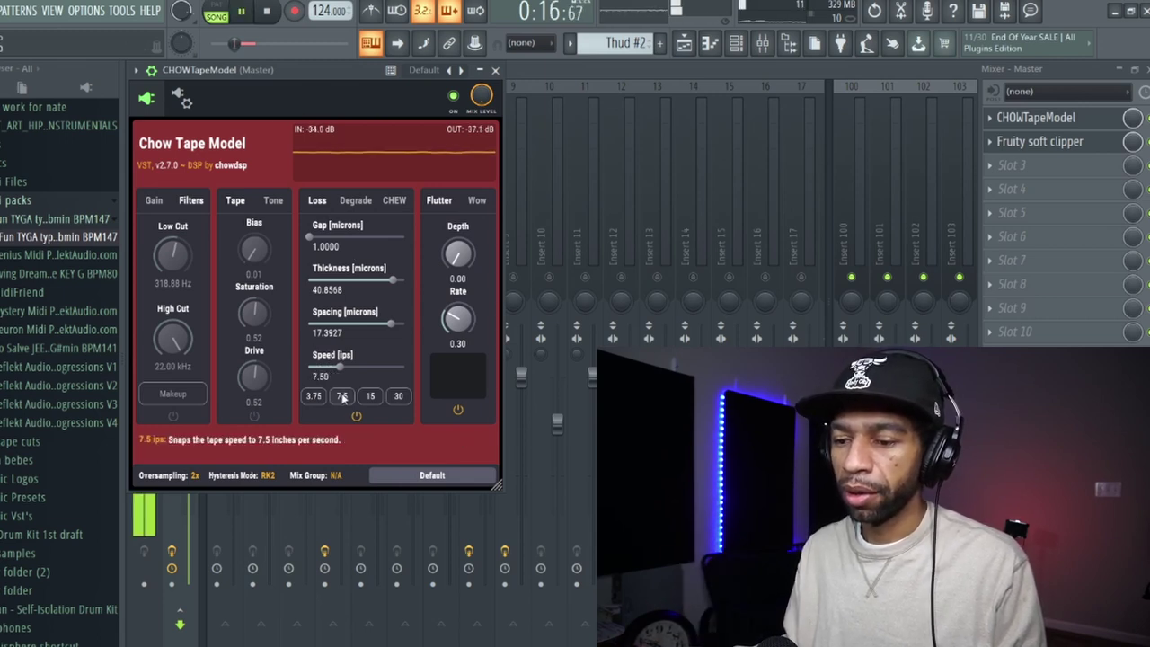
{"action": "left_click", "coordinate": [370, 398]}
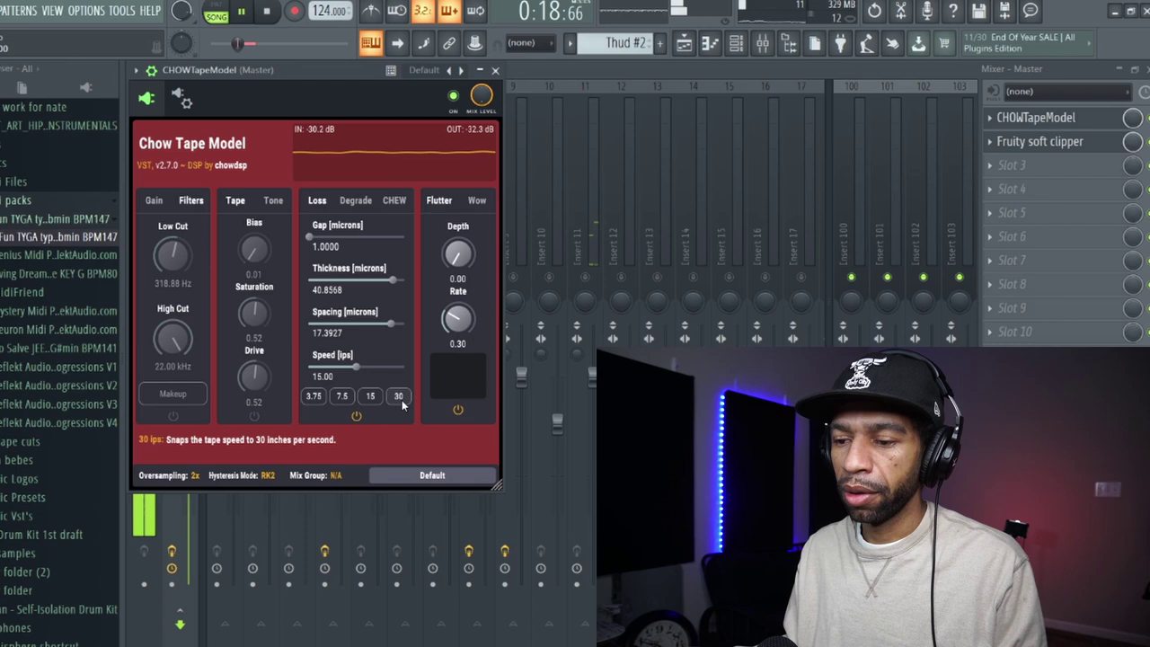
{"action": "left_click", "coordinate": [399, 397]}
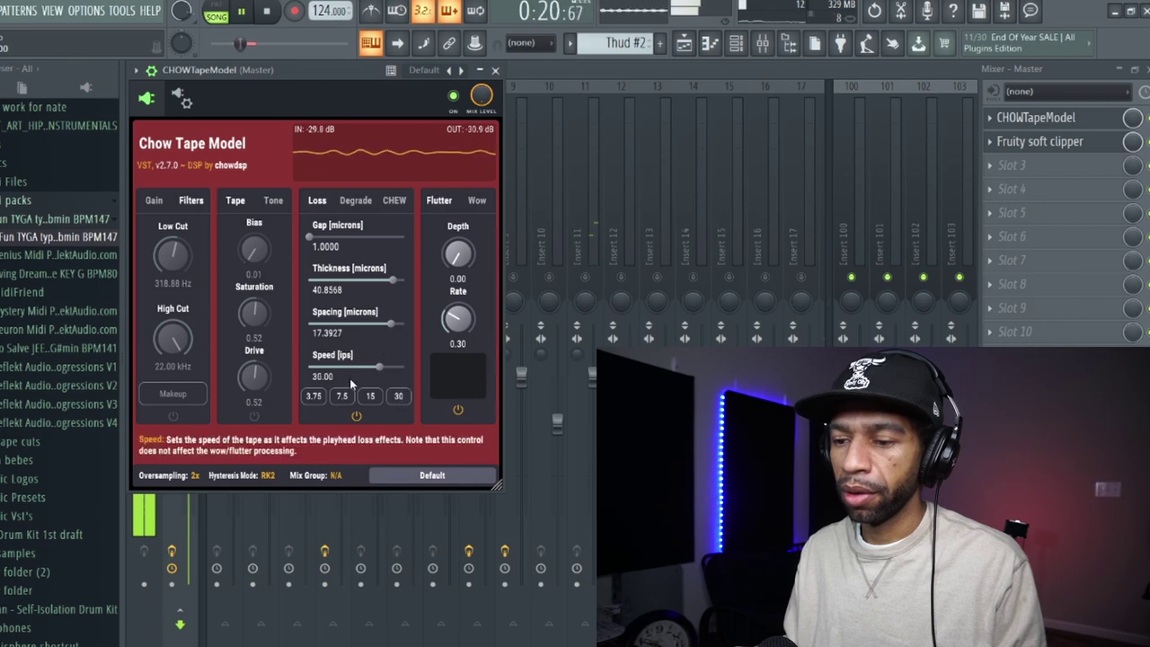
Step: Lower Spacing to 1.4367 and Thickness to 0.8353 microns, raise Gap to 14.8206 microns, and stop playback
{"action": "left_click", "coordinate": [315, 324]}
{"action": "left_click", "coordinate": [318, 280]}
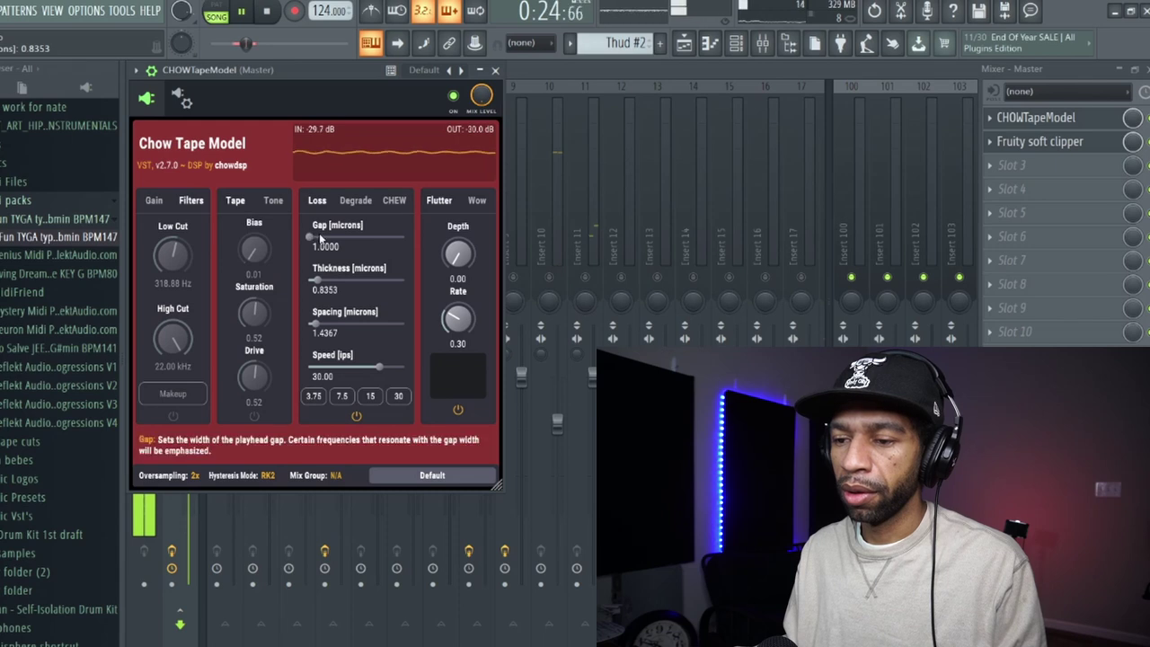
{"action": "left_click_drag", "start_coordinate": [356, 238], "coordinate": [332, 211]}
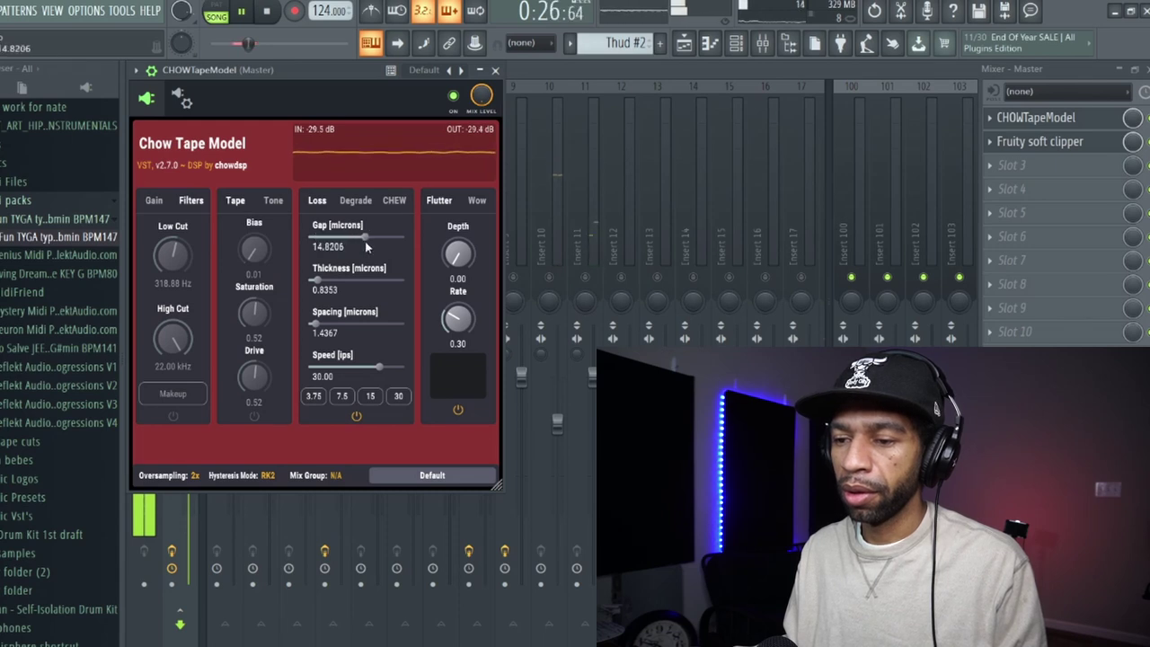
{"action": "key", "text": "space"}
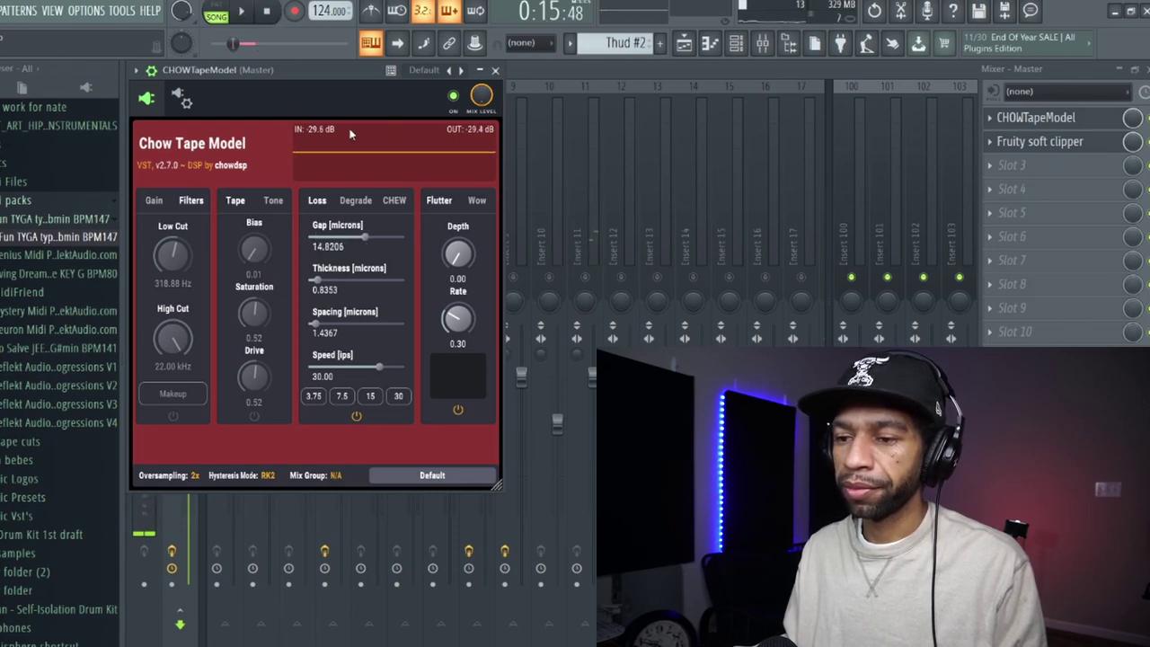
Step: Bring up the Degrade controls and, during playback, try Depth at 0.50, leaving Depth at 0.05 and Amount at 0.29
{"action": "left_click", "coordinate": [355, 201]}
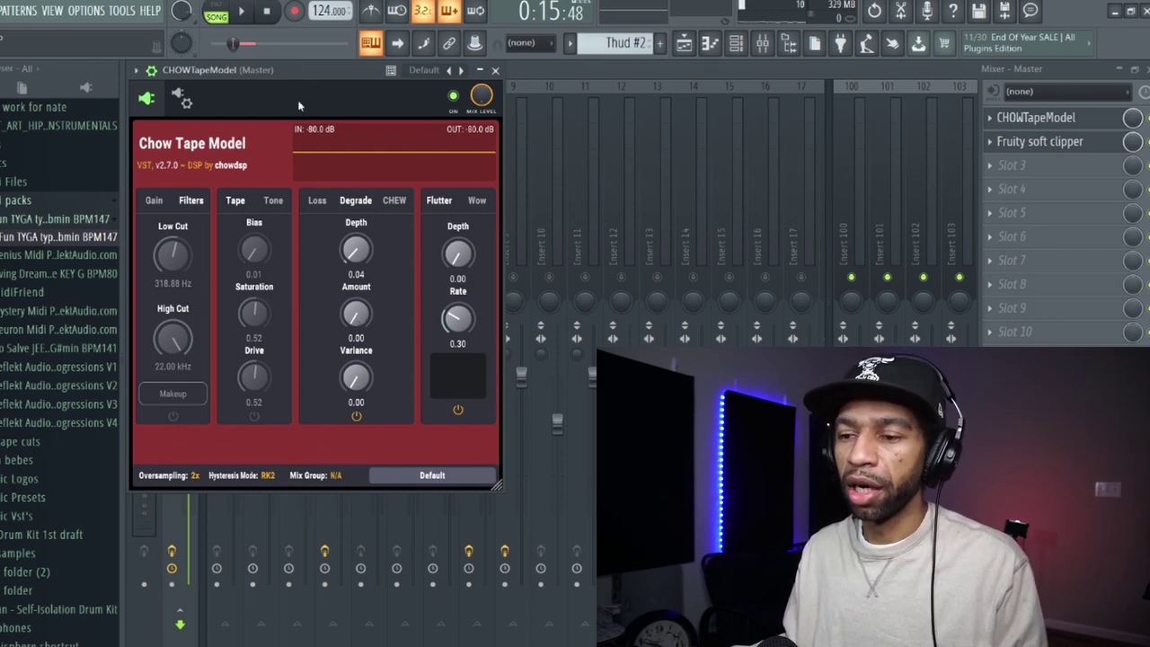
{"action": "left_click", "coordinate": [242, 12]}
{"action": "left_click_drag", "start_coordinate": [355, 250], "coordinate": [384, 181]}
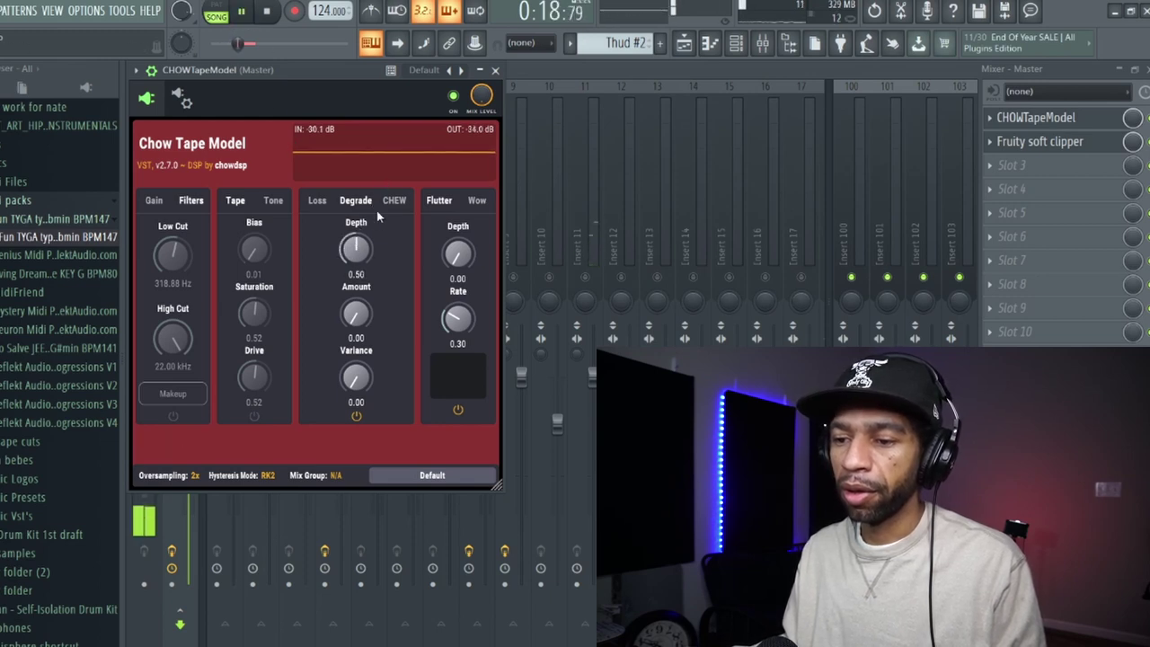
{"action": "mouse_move", "coordinate": [366, 311]}
{"action": "left_mouse_down"}
{"action": "mouse_move", "coordinate": [344, 321]}
{"action": "mouse_move", "coordinate": [353, 313]}
{"action": "left_mouse_up"}
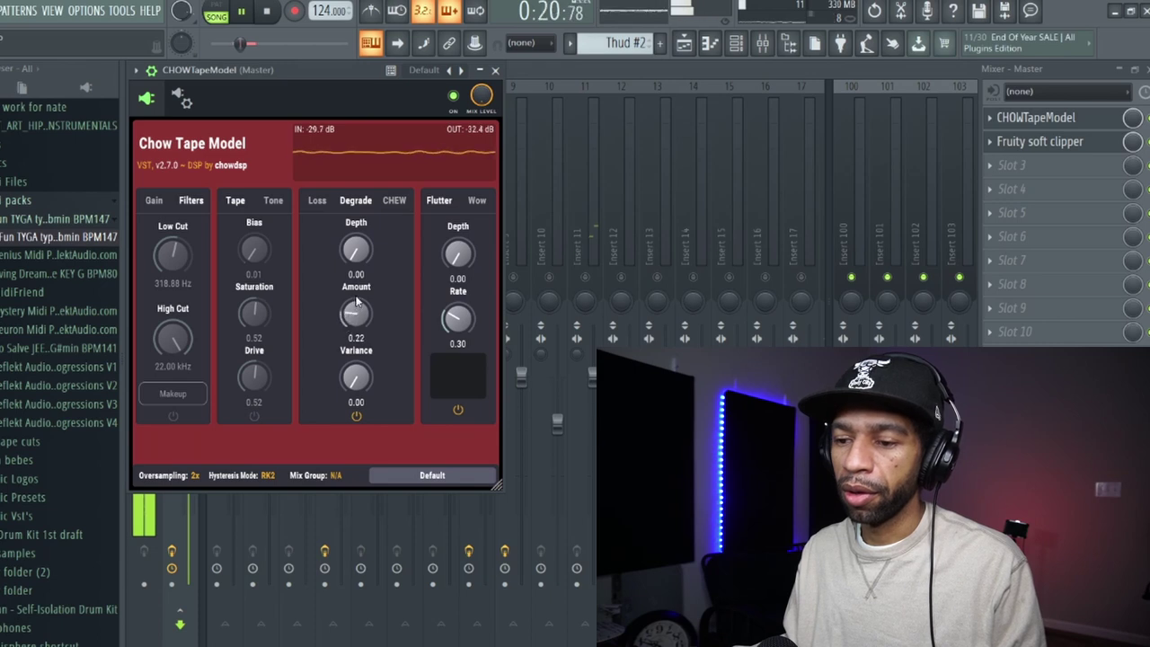
{"action": "mouse_move", "coordinate": [359, 266]}
{"action": "left_mouse_down"}
{"action": "mouse_move", "coordinate": [362, 221]}
{"action": "mouse_move", "coordinate": [357, 248]}
{"action": "left_mouse_up"}
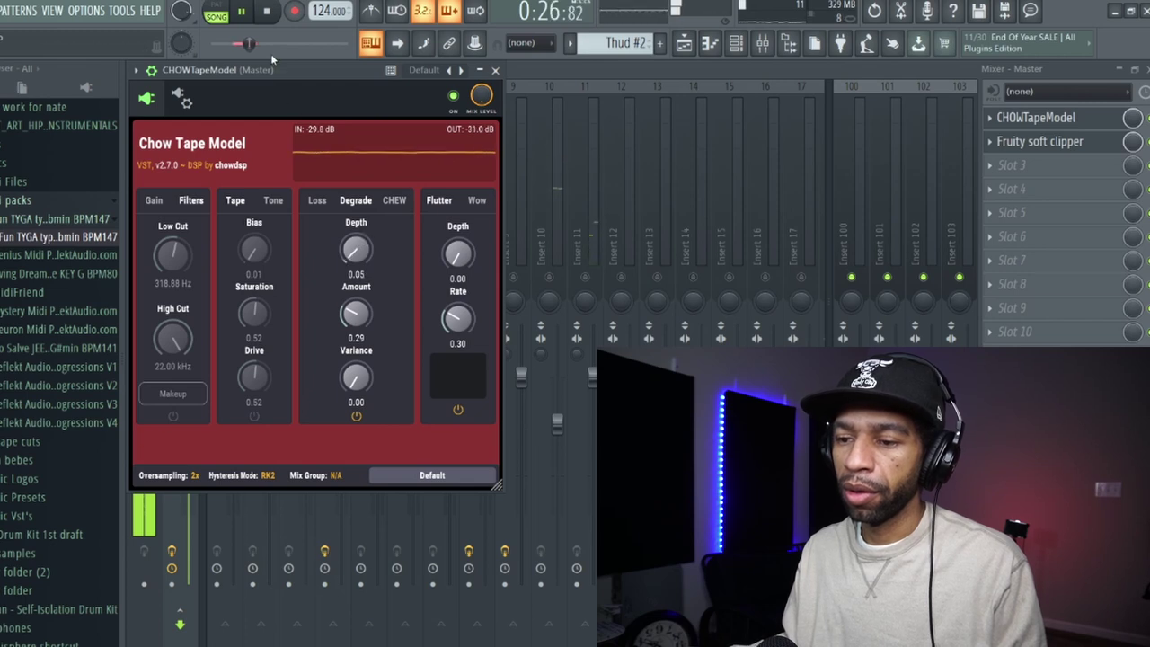
Step: Reduce the Degrade Amount to 0.10, try Variance at 0.25, and leave Variance at 0.17
{"action": "left_click_drag", "start_coordinate": [348, 318], "coordinate": [349, 329]}
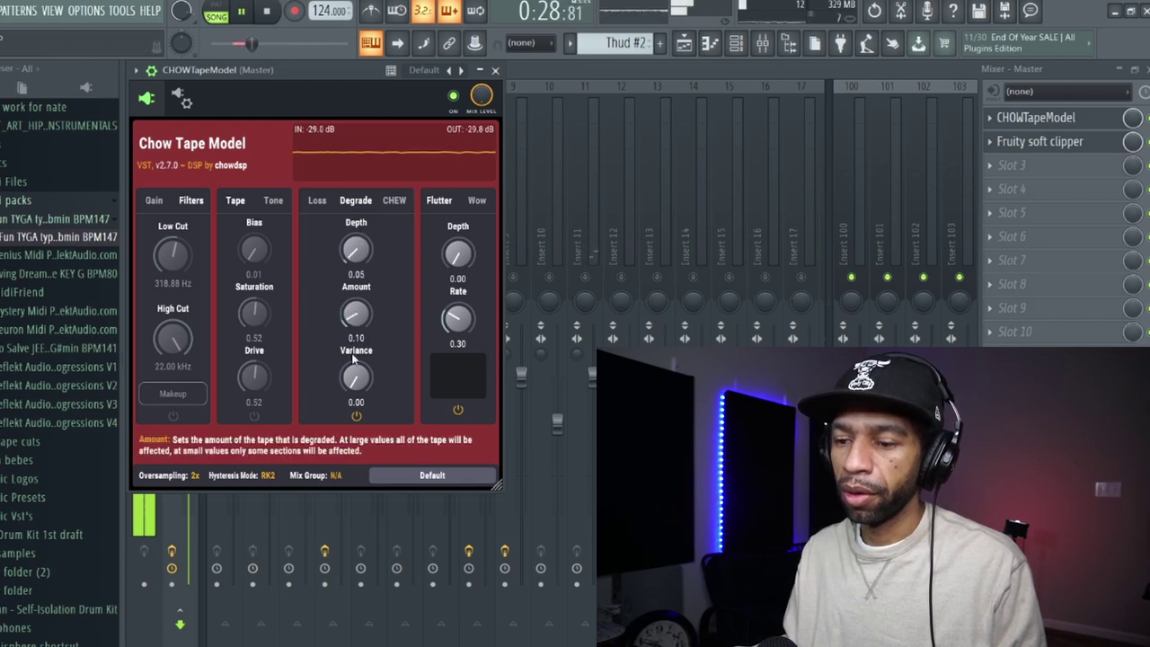
{"action": "left_click_drag", "start_coordinate": [353, 379], "coordinate": [353, 371]}
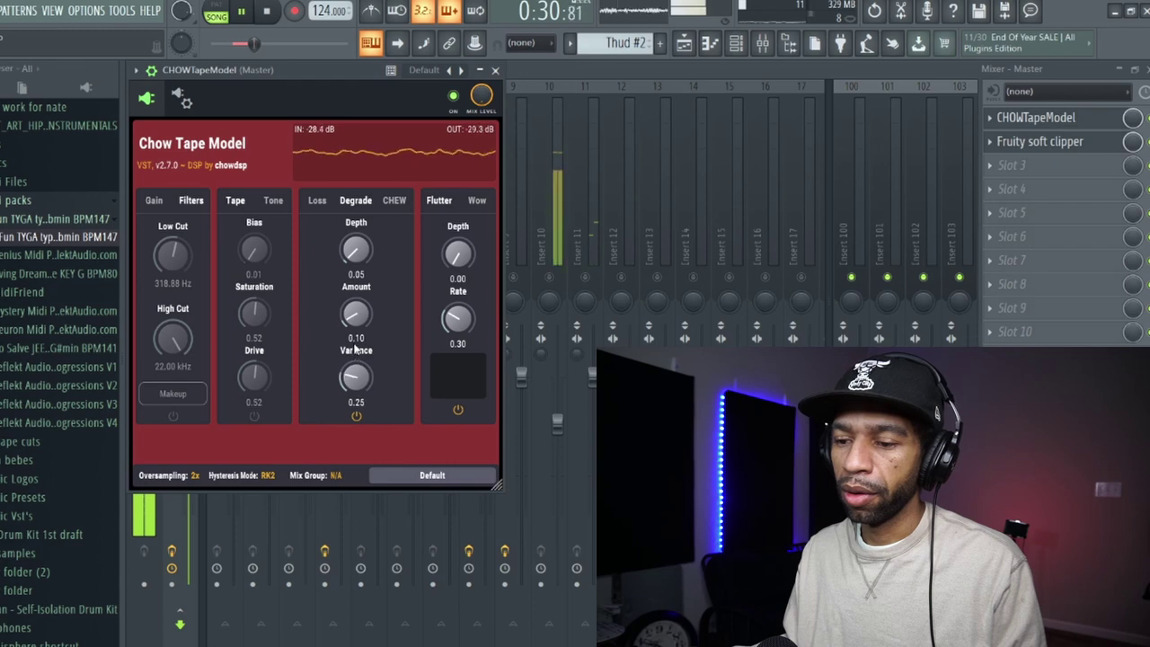
{"action": "left_click_drag", "start_coordinate": [353, 378], "coordinate": [352, 374]}
{"action": "scroll", "coordinate": [356, 376], "scroll_direction": "up", "scroll_amount": 3}
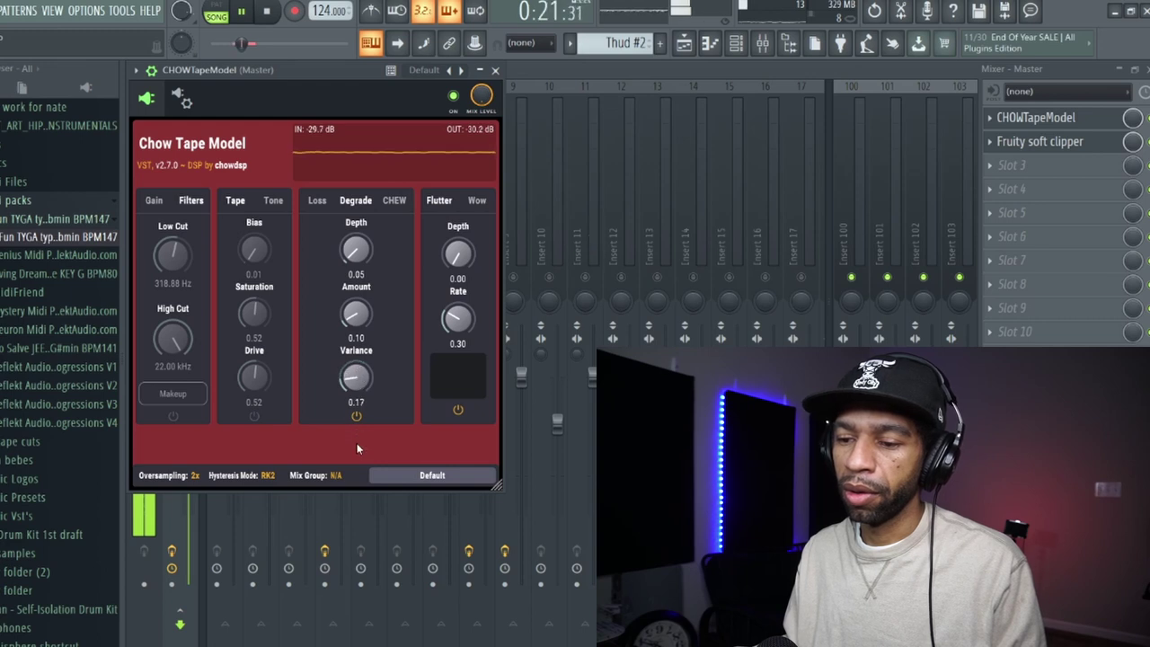
Step: Reset the Degrade Depth, Amount and Variance to 0.00 and stop playback
{"action": "scroll", "coordinate": [349, 309], "scroll_direction": "down", "scroll_amount": 3}
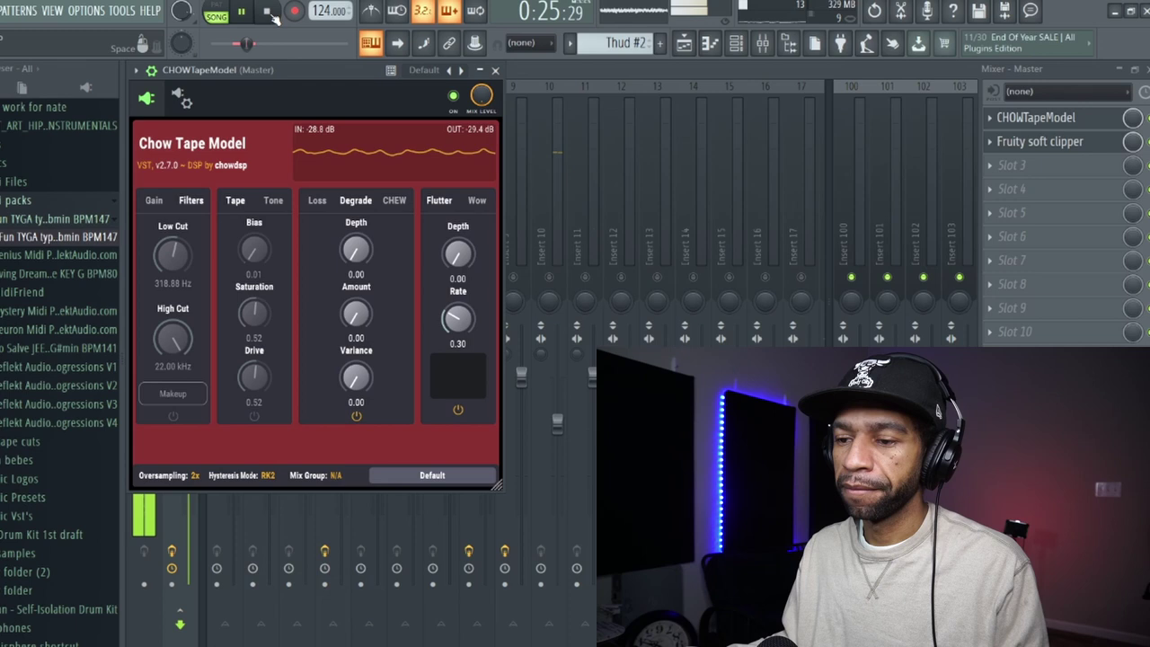
{"action": "left_click", "coordinate": [270, 12]}
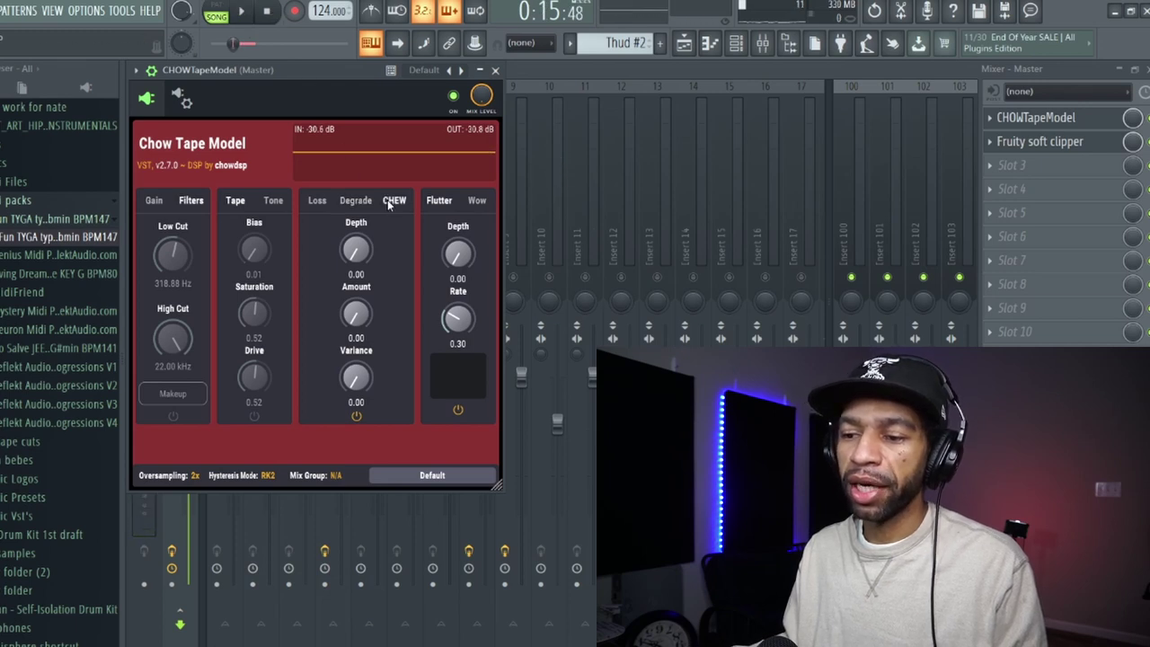
Step: Bring up and enable the Chew section, set Depth and Frequency to 0.12 during playback, and stop playback
{"action": "left_click", "coordinate": [392, 201]}
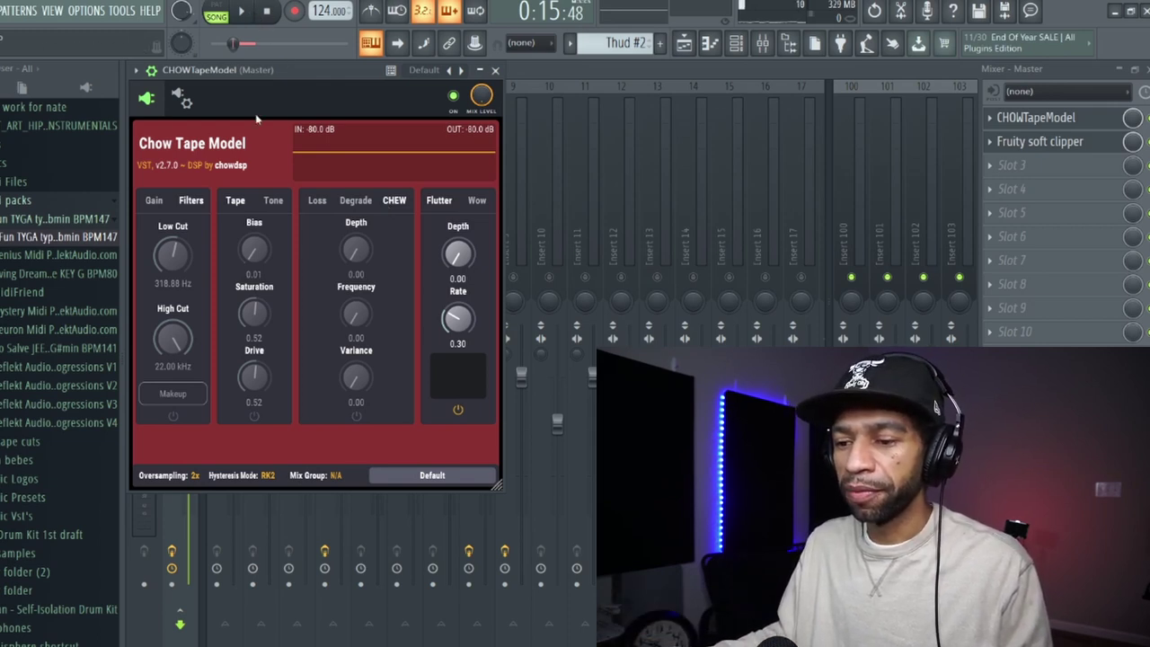
{"action": "left_click", "coordinate": [356, 415]}
{"action": "left_click", "coordinate": [241, 11]}
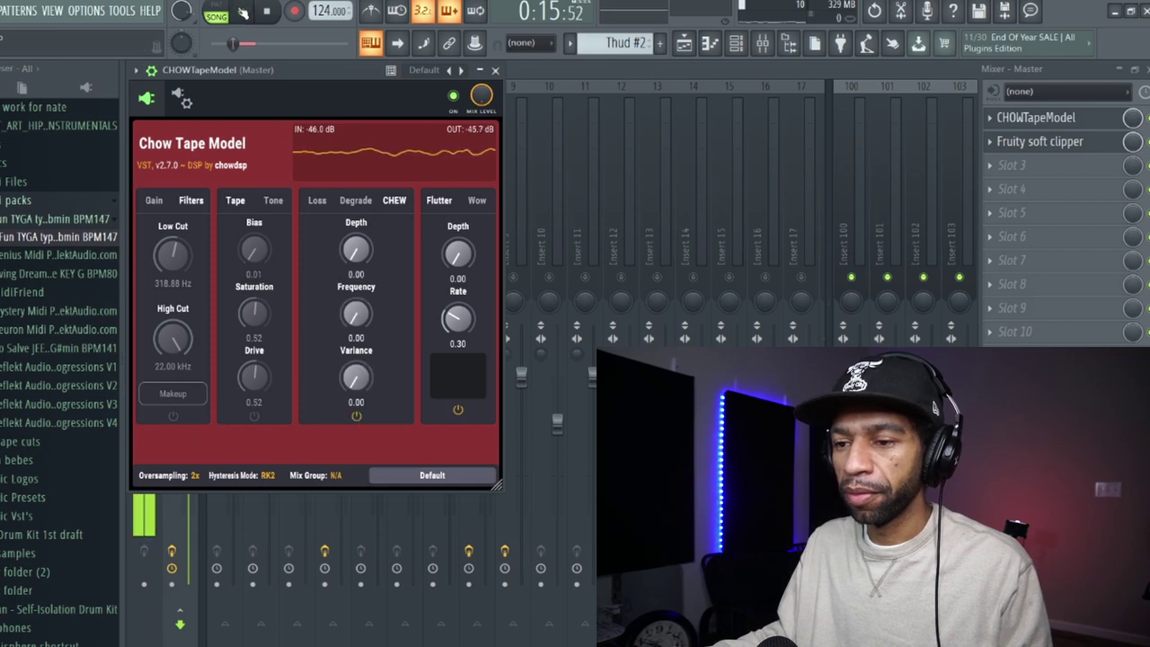
{"action": "left_click_drag", "start_coordinate": [355, 251], "coordinate": [356, 241]}
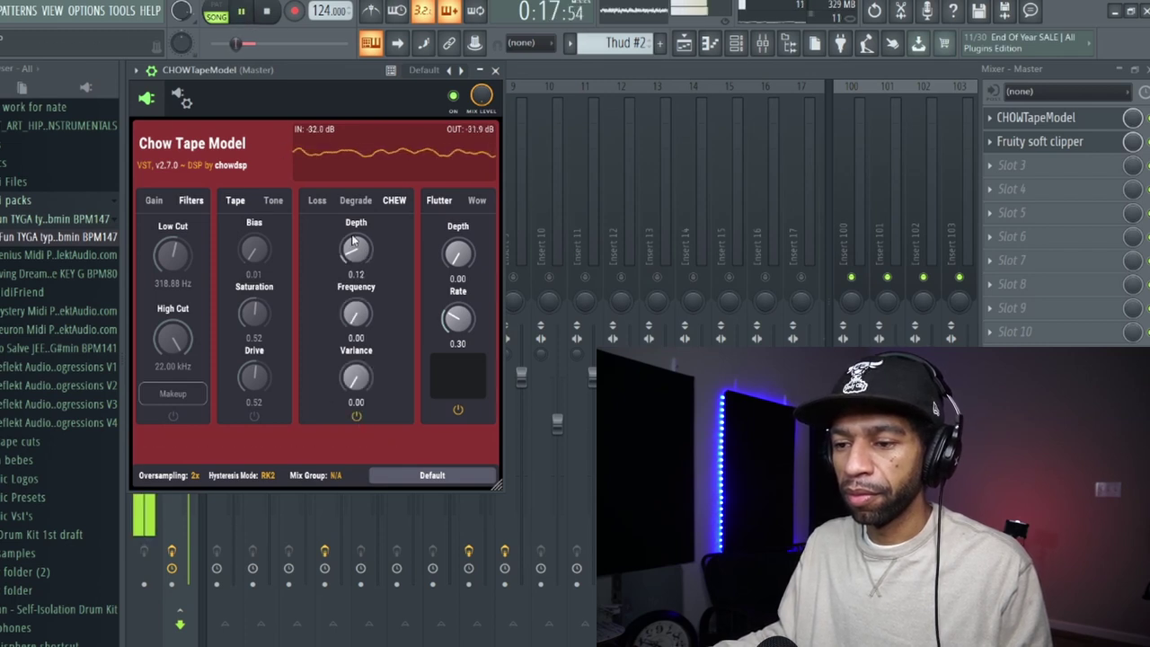
{"action": "left_click_drag", "start_coordinate": [356, 310], "coordinate": [356, 299]}
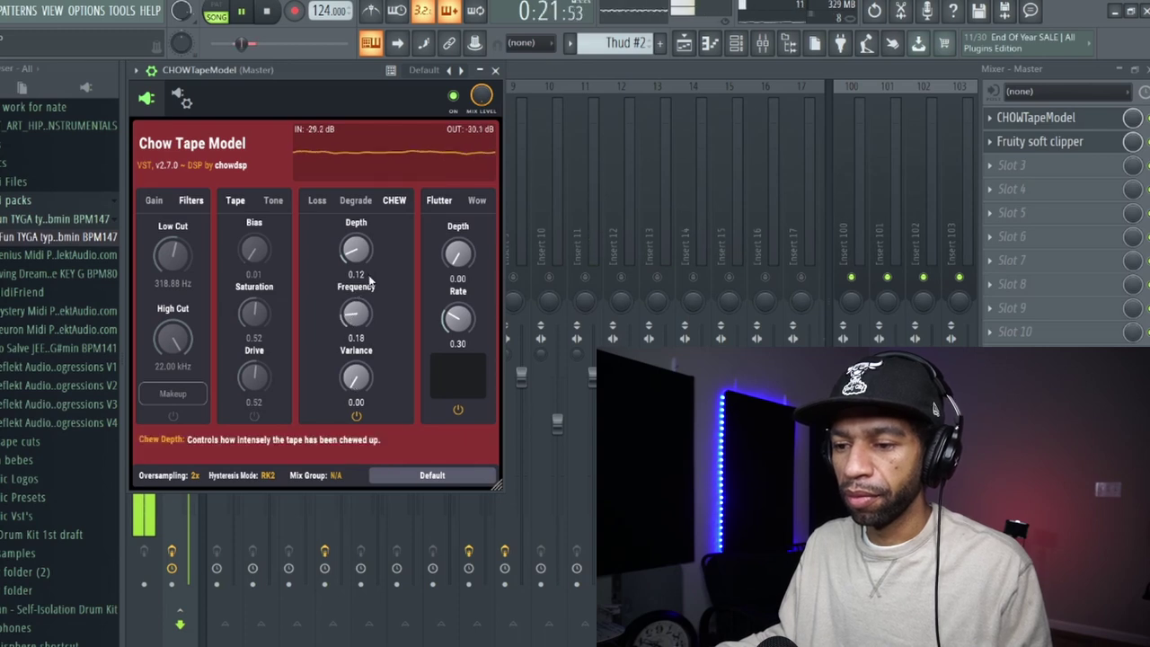
{"action": "left_click_drag", "start_coordinate": [356, 324], "coordinate": [357, 329]}
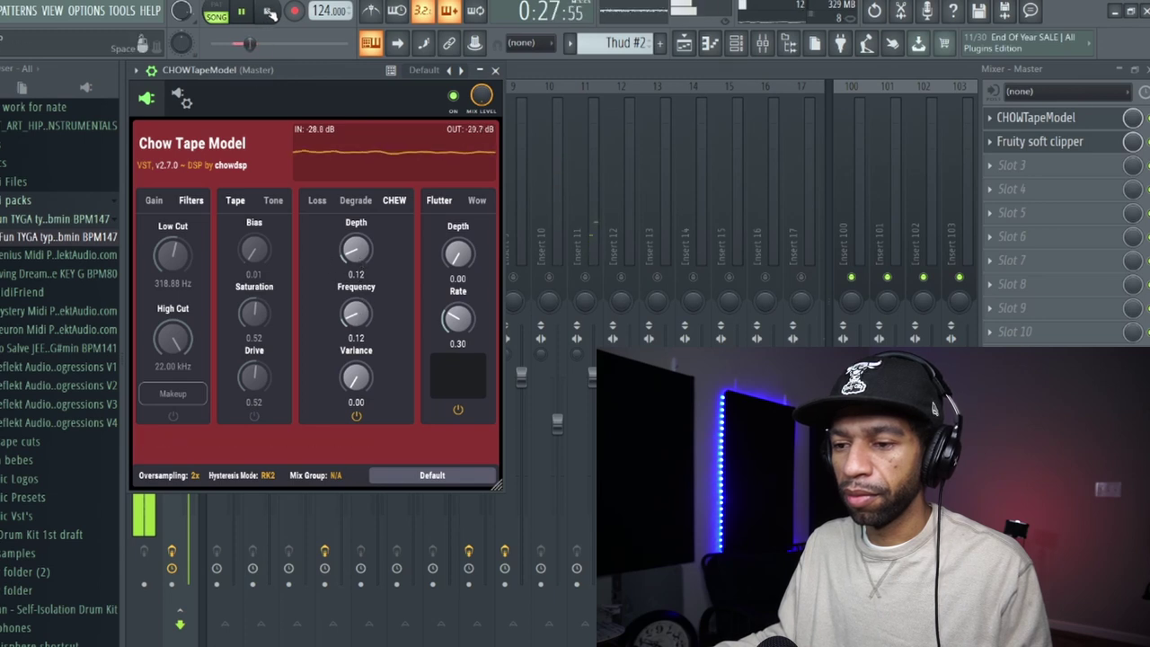
{"action": "left_click", "coordinate": [269, 13]}
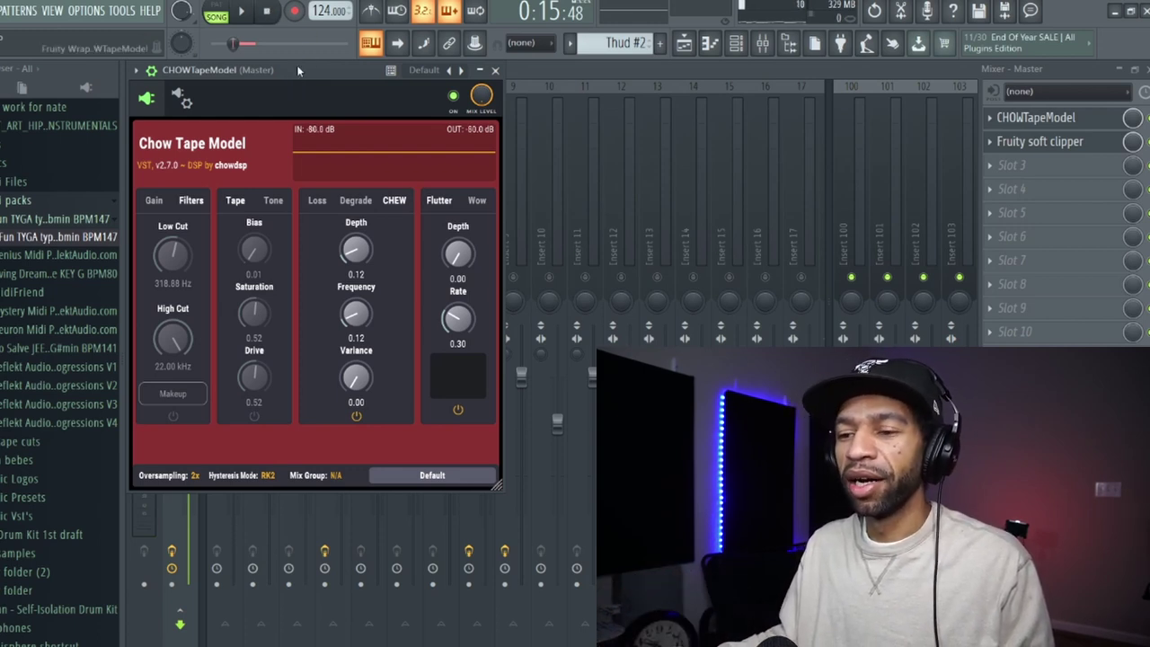
Step: During playback, try Chew Frequency at 0.85 and 1.00, raise Depth to 0.54, leave Frequency at 0.68, and stop playback
{"action": "left_click", "coordinate": [246, 11]}
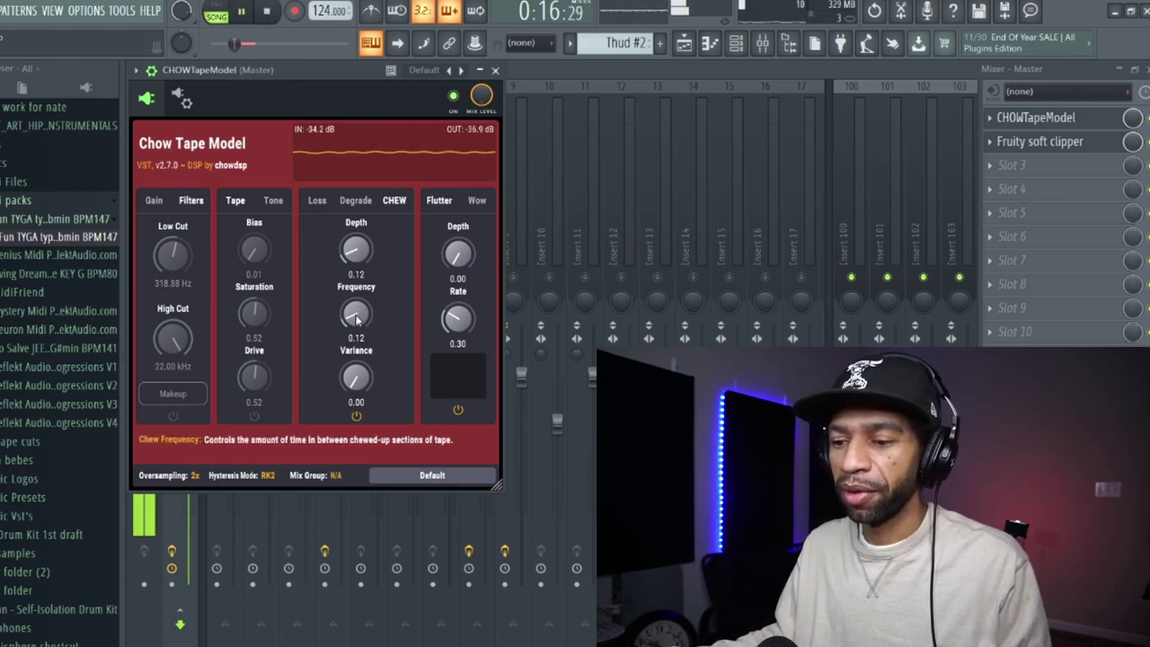
{"action": "left_click_drag", "start_coordinate": [356, 315], "coordinate": [356, 270]}
{"action": "left_click_drag", "start_coordinate": [357, 314], "coordinate": [358, 269]}
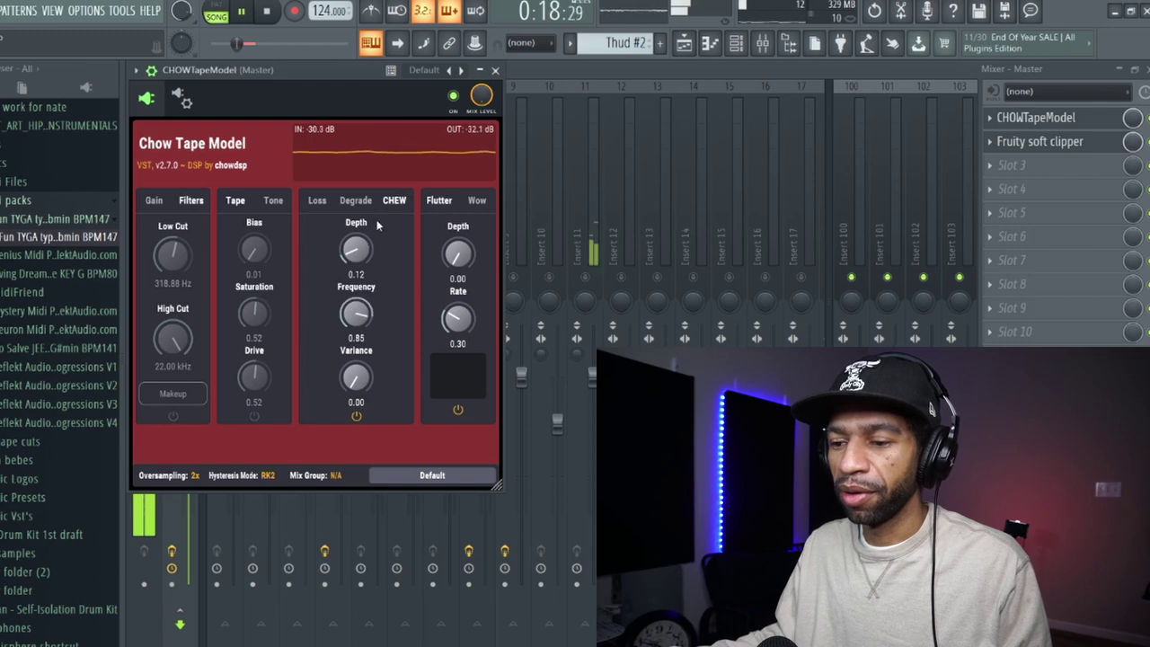
{"action": "left_click_drag", "start_coordinate": [363, 315], "coordinate": [363, 318]}
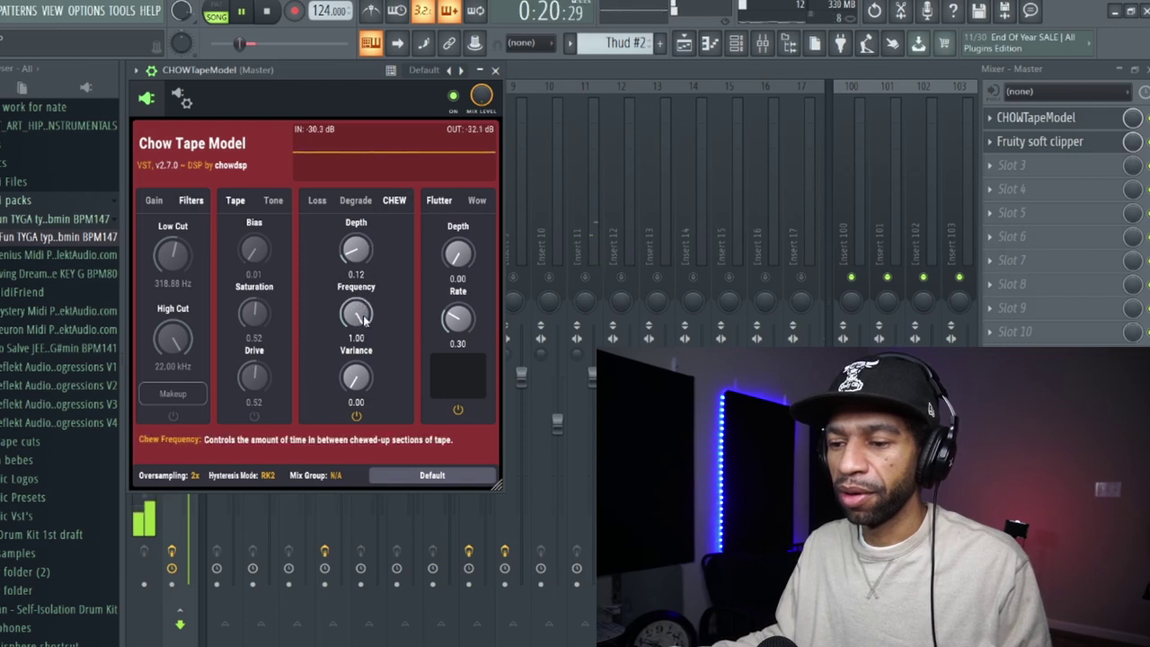
{"action": "left_click_drag", "start_coordinate": [356, 250], "coordinate": [369, 204]}
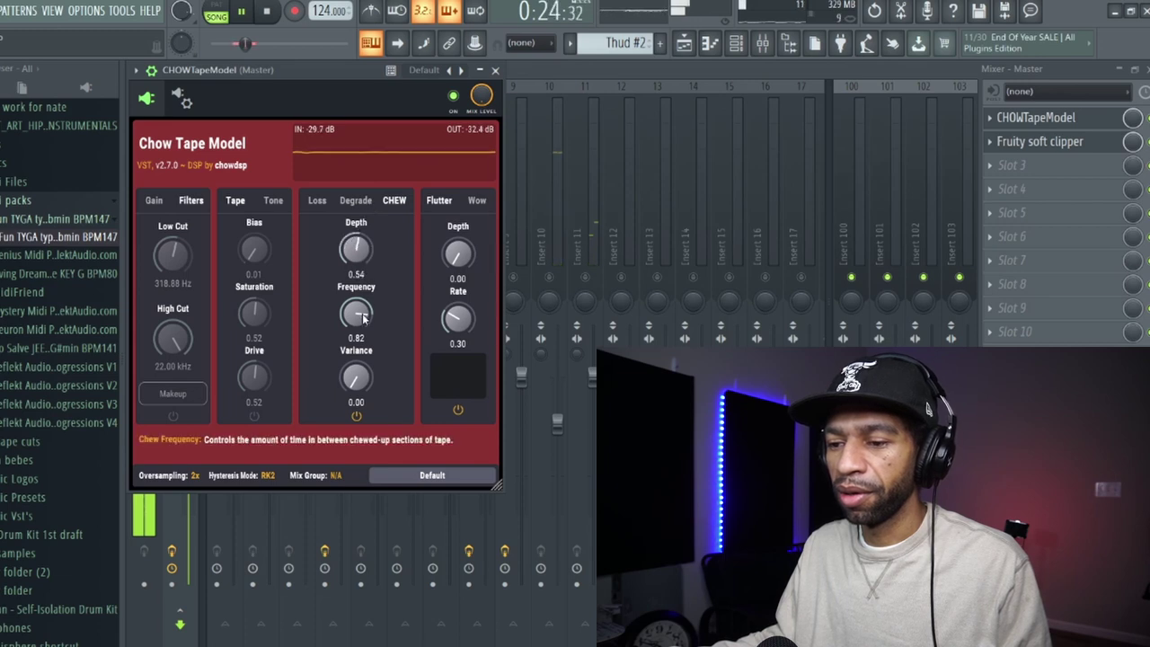
{"action": "mouse_move", "coordinate": [362, 314]}
{"action": "left_mouse_down"}
{"action": "mouse_move", "coordinate": [362, 339]}
{"action": "mouse_move", "coordinate": [359, 325]}
{"action": "left_mouse_up"}
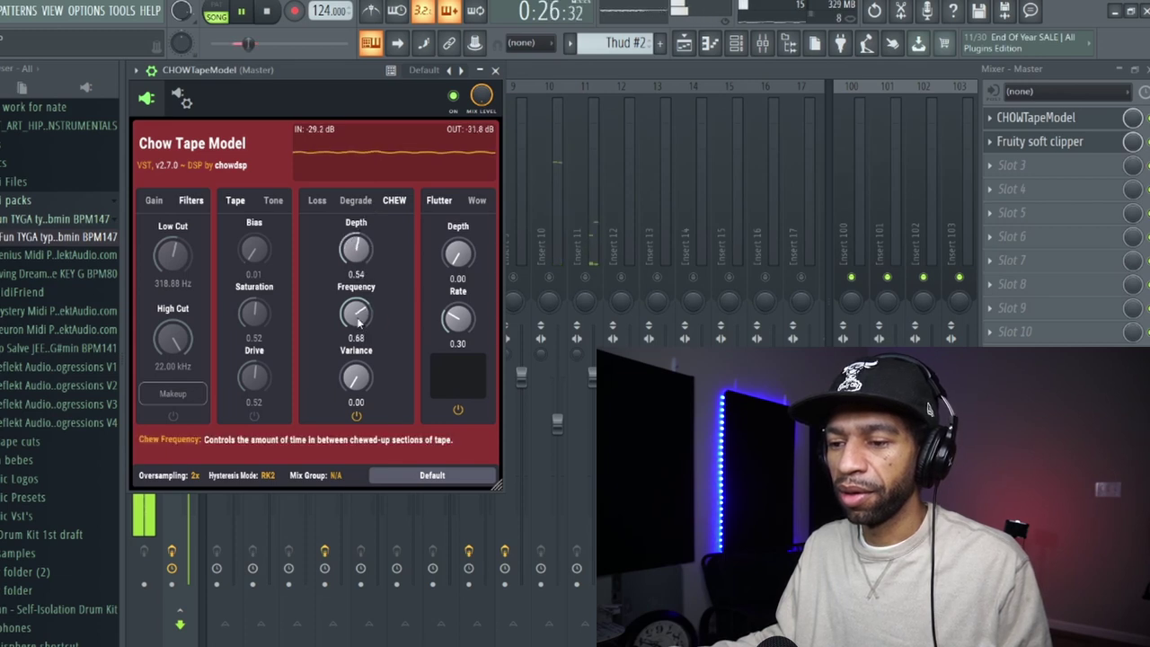
{"action": "left_click", "coordinate": [267, 11]}
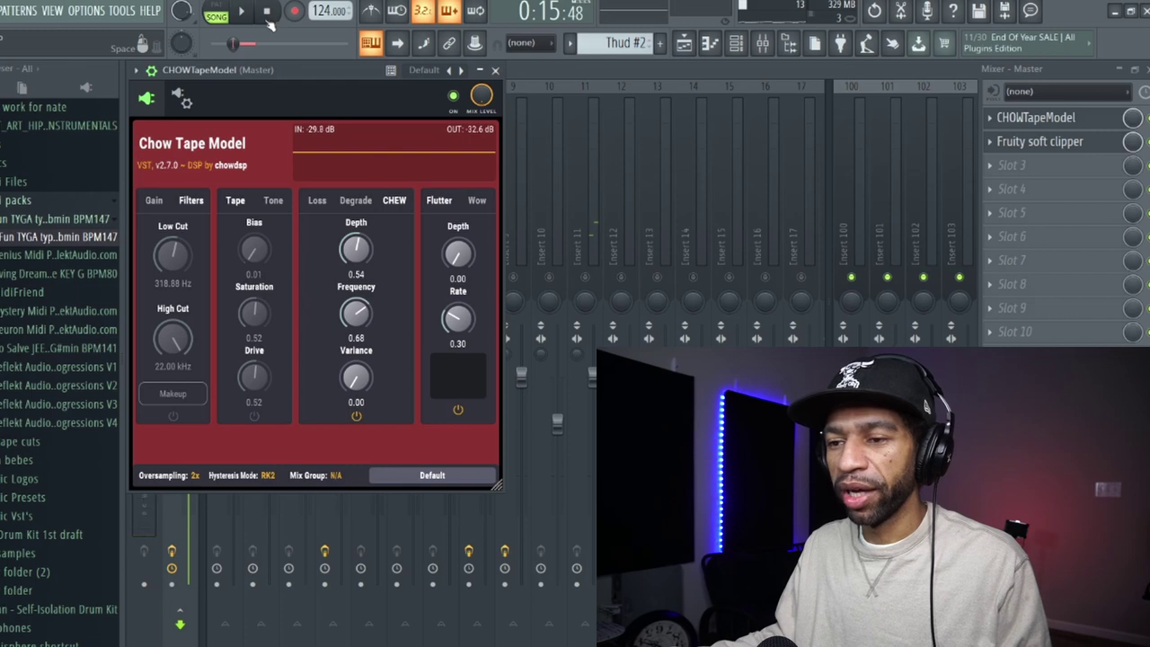
Step: Restart playback and try Chew Frequency at 0.66 with Variance at 0.68
{"action": "left_click", "coordinate": [241, 11]}
{"action": "left_click_drag", "start_coordinate": [356, 312], "coordinate": [357, 316]}
{"action": "left_click_drag", "start_coordinate": [354, 376], "coordinate": [353, 358]}
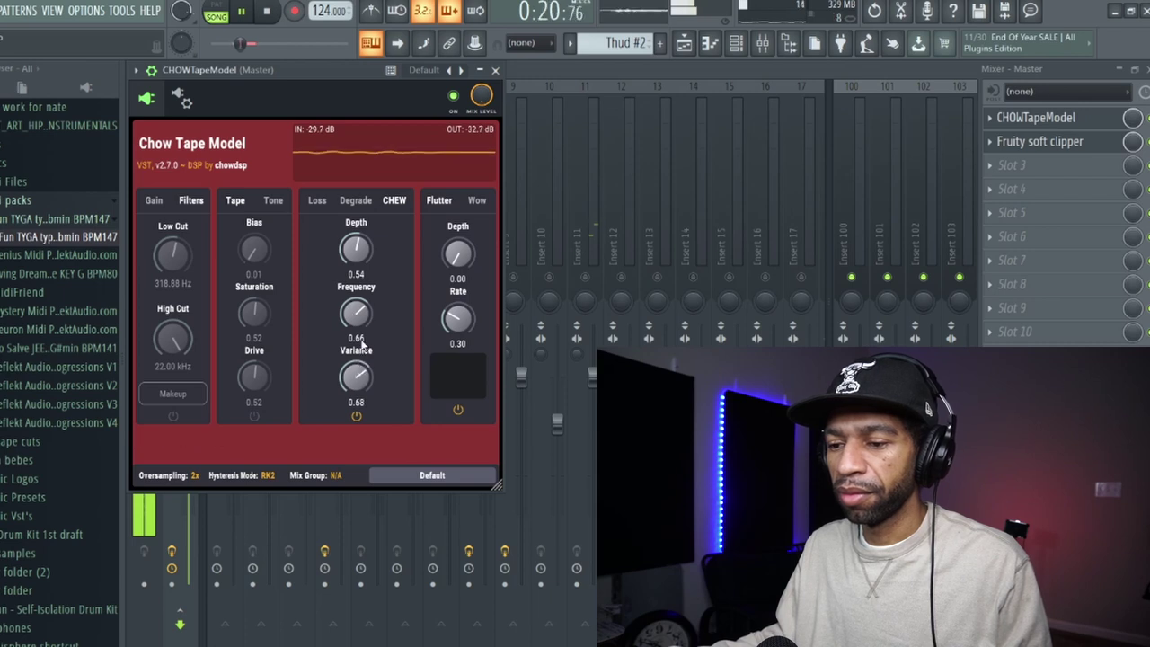
Step: Reset the Chew Variance, Frequency and Depth to 0.00 and stop playback
{"action": "left_click_drag", "start_coordinate": [356, 377], "coordinate": [359, 421]}
{"action": "left_click_drag", "start_coordinate": [356, 315], "coordinate": [357, 359]}
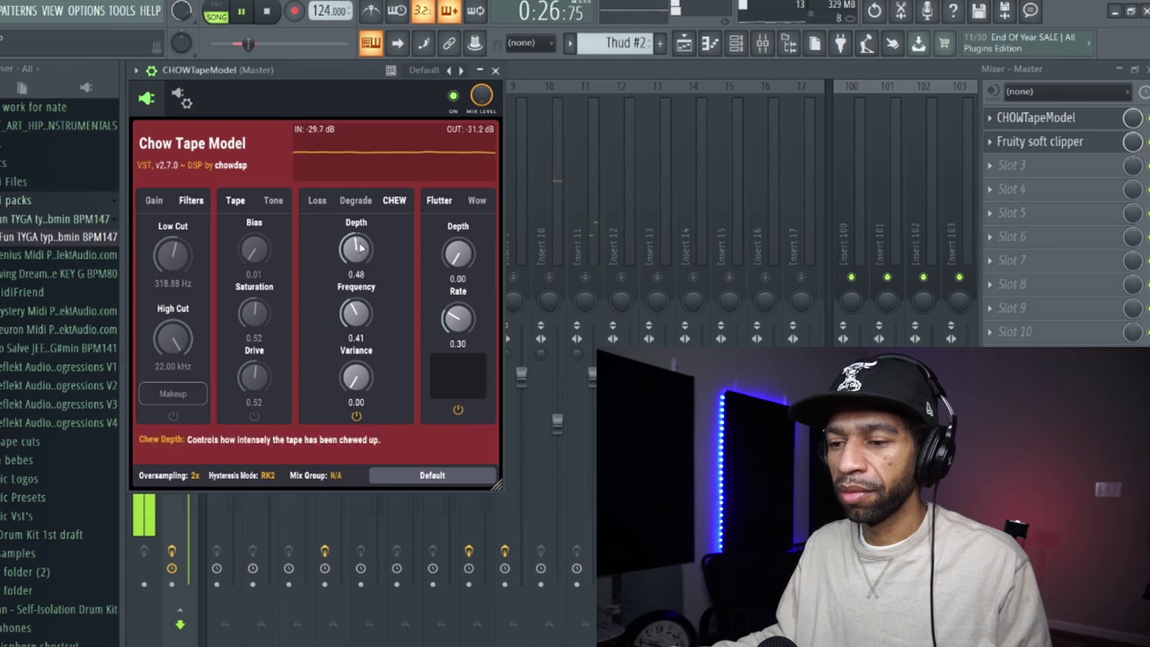
{"action": "left_click_drag", "start_coordinate": [360, 256], "coordinate": [327, 434]}
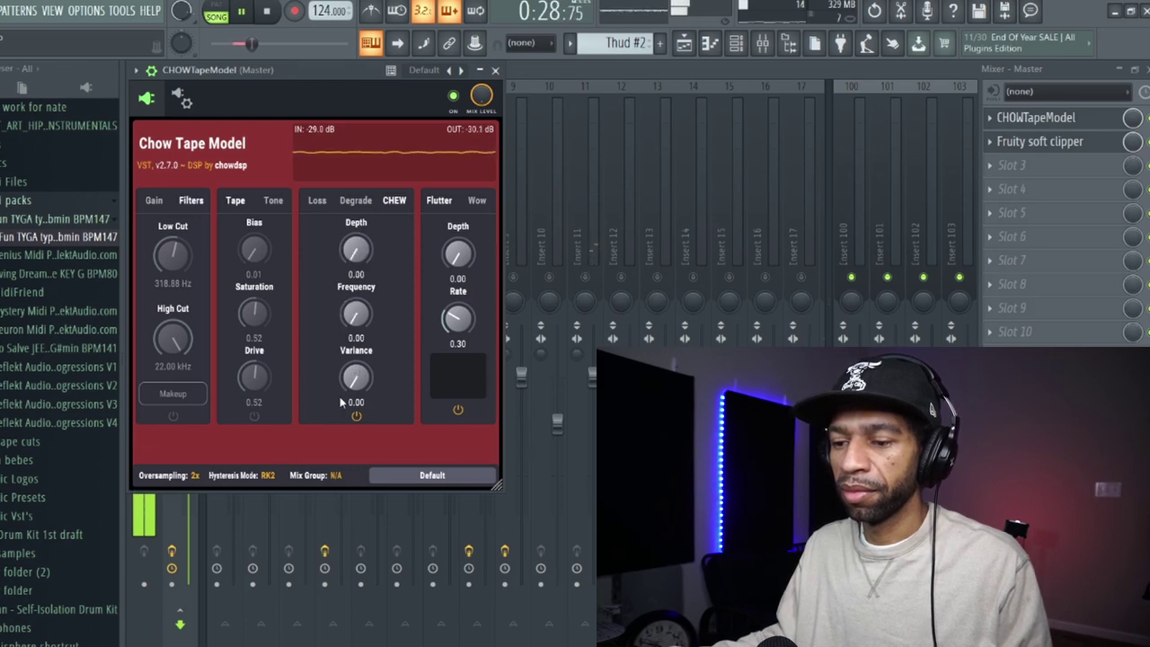
{"action": "left_click", "coordinate": [270, 16]}
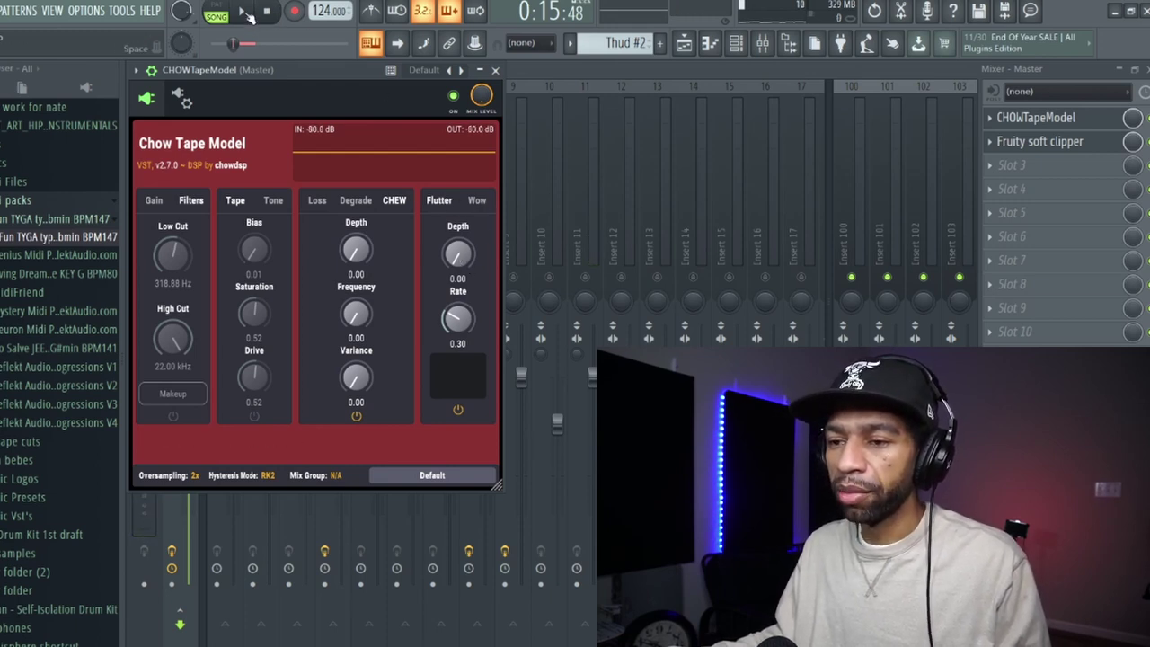
Step: During playback, try Flutter Depth at 0.48 and Rate at 0.61, reset both to 0.00, and stop playback
{"action": "left_click", "coordinate": [242, 16]}
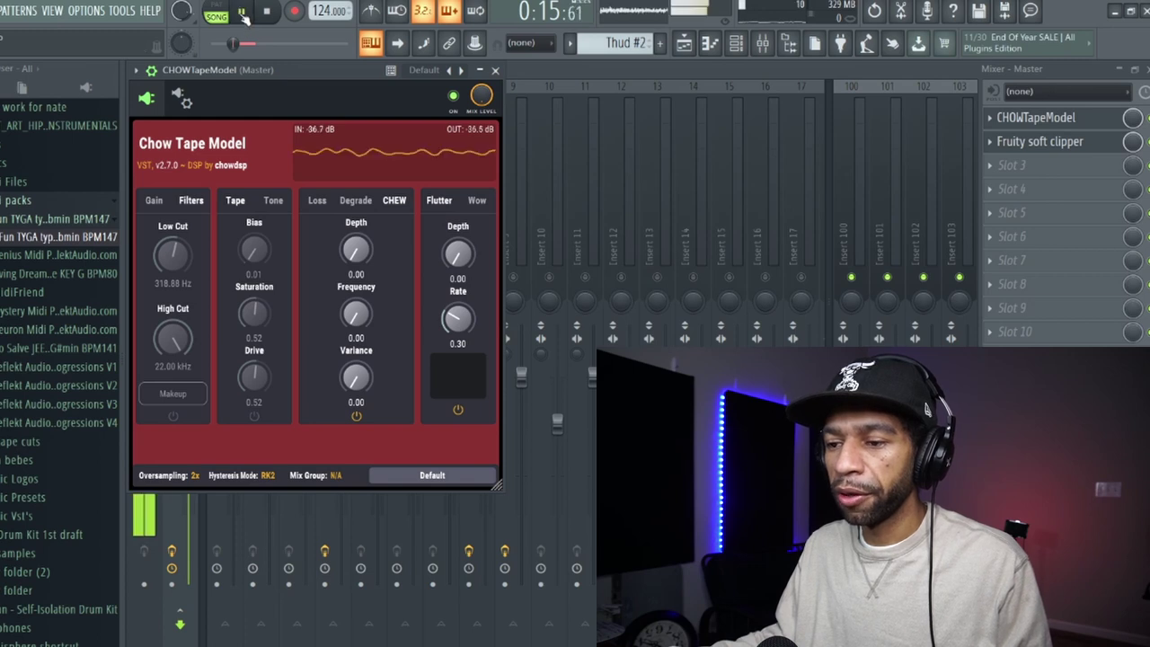
{"action": "left_click_drag", "start_coordinate": [457, 260], "coordinate": [454, 213]}
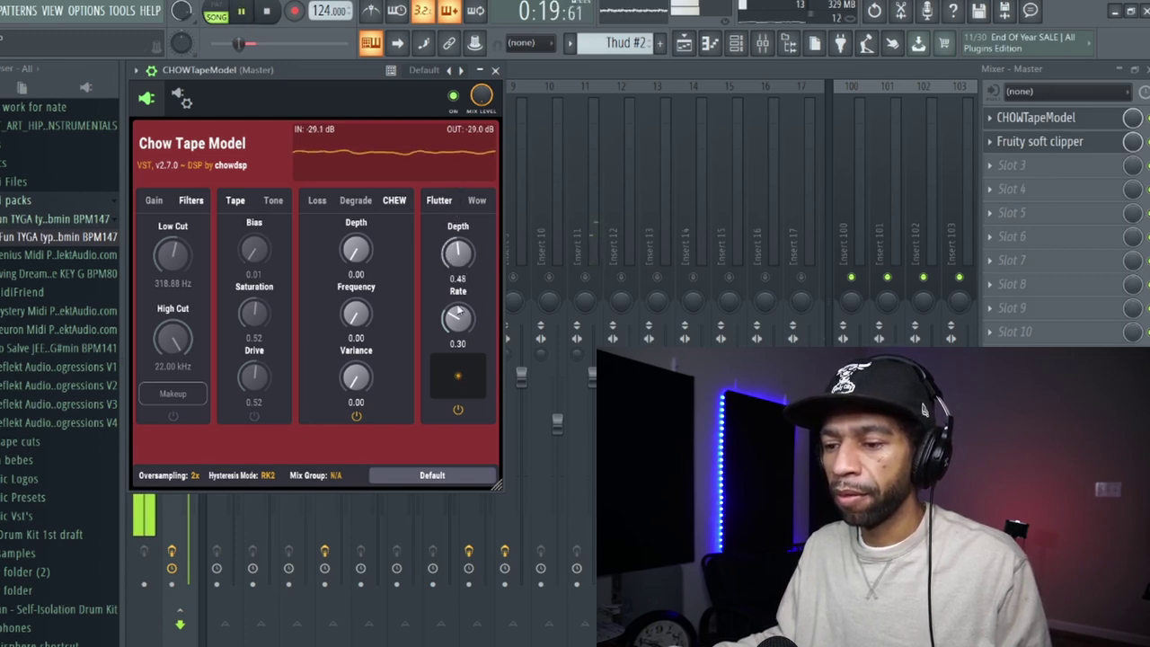
{"action": "left_click_drag", "start_coordinate": [457, 312], "coordinate": [440, 332]}
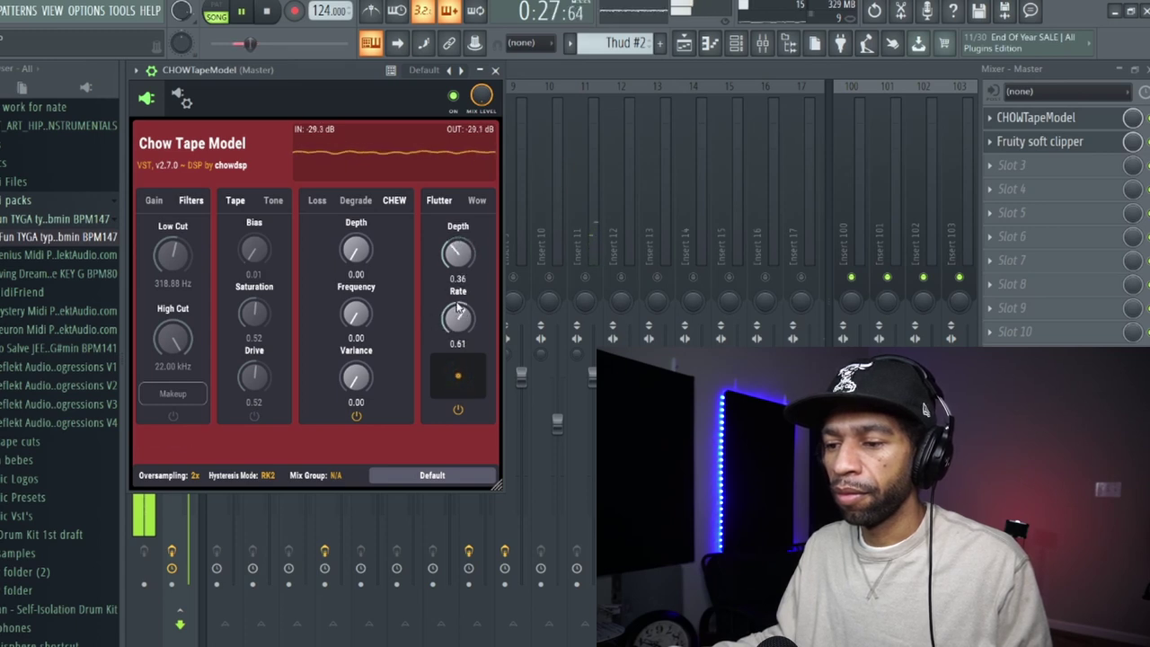
{"action": "mouse_move", "coordinate": [456, 308]}
{"action": "left_mouse_down"}
{"action": "mouse_move", "coordinate": [459, 317]}
{"action": "mouse_move", "coordinate": [457, 289]}
{"action": "mouse_move", "coordinate": [460, 309]}
{"action": "left_mouse_up"}
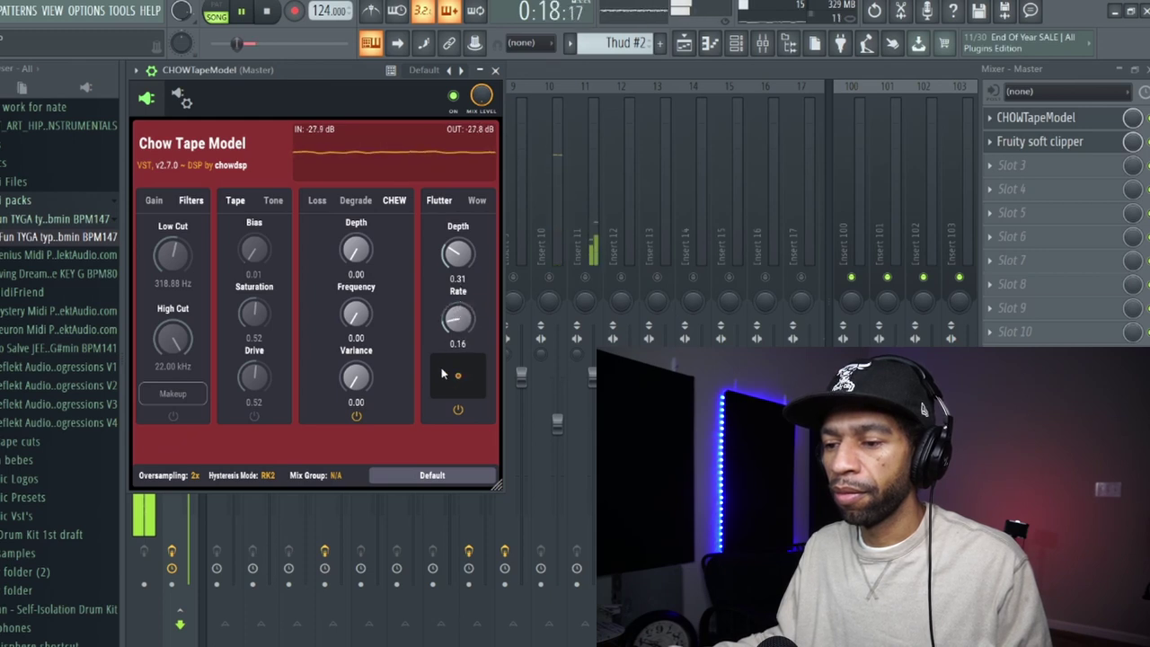
{"action": "double_click", "coordinate": [456, 253]}
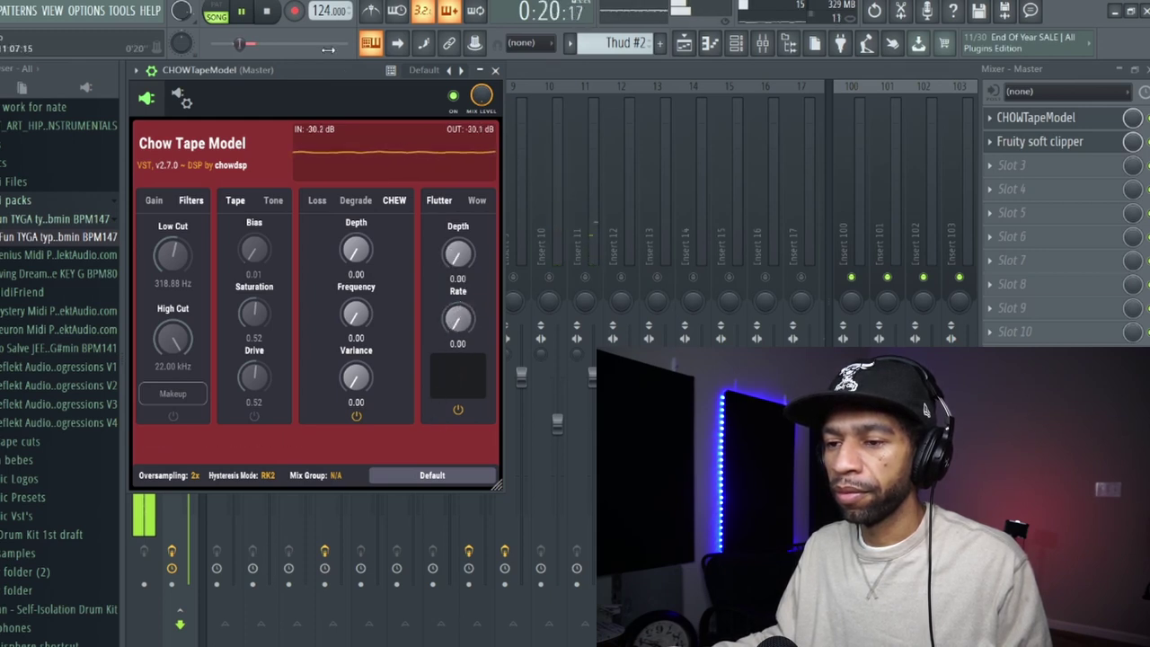
{"action": "left_click", "coordinate": [268, 11]}
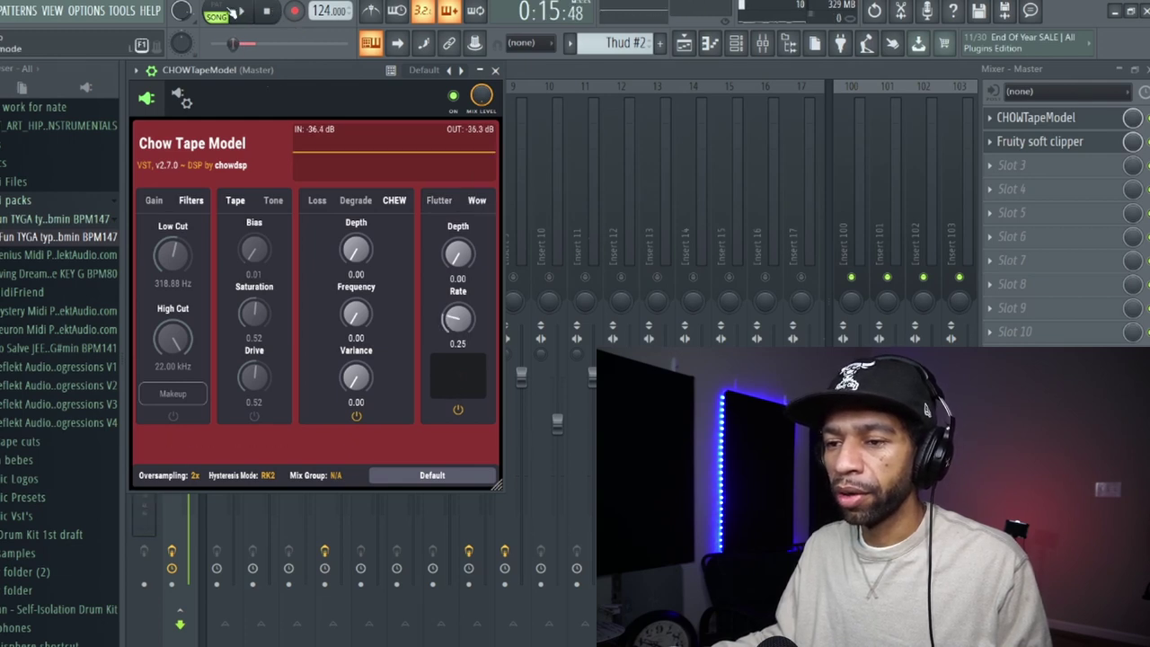
Step: Audition the Wow controls during playback, leaving Depth at 0.06 and Rate at 0.15, and stop playback
{"action": "left_click", "coordinate": [247, 15]}
{"action": "left_click_drag", "start_coordinate": [454, 261], "coordinate": [460, 236]}
{"action": "mouse_move", "coordinate": [455, 324]}
{"action": "left_mouse_down"}
{"action": "mouse_move", "coordinate": [459, 307]}
{"action": "mouse_move", "coordinate": [460, 334]}
{"action": "left_mouse_up"}
{"action": "left_click_drag", "start_coordinate": [464, 259], "coordinate": [463, 268]}
{"action": "left_click_drag", "start_coordinate": [457, 314], "coordinate": [457, 320]}
{"action": "left_click_drag", "start_coordinate": [457, 262], "coordinate": [457, 270]}
{"action": "left_click_drag", "start_coordinate": [456, 316], "coordinate": [457, 324]}
{"action": "left_click_drag", "start_coordinate": [461, 252], "coordinate": [461, 263]}
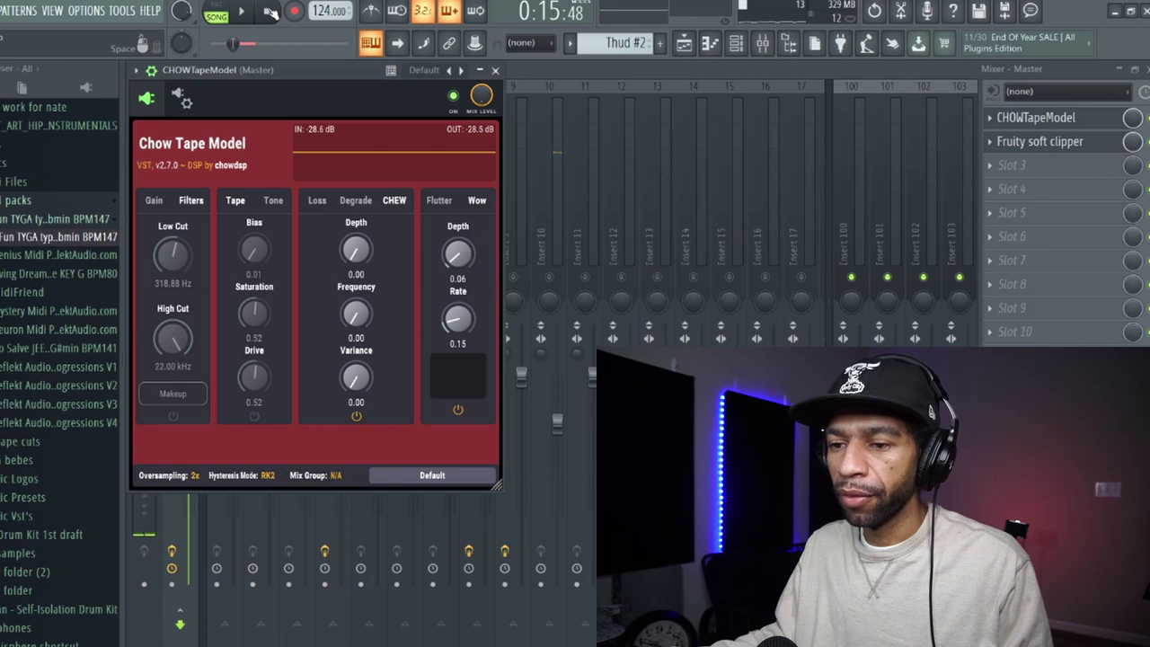
Step: Look through the available Oversampling, Hysteresis Mode and Mix Group options without changing them
{"action": "left_click", "coordinate": [173, 476]}
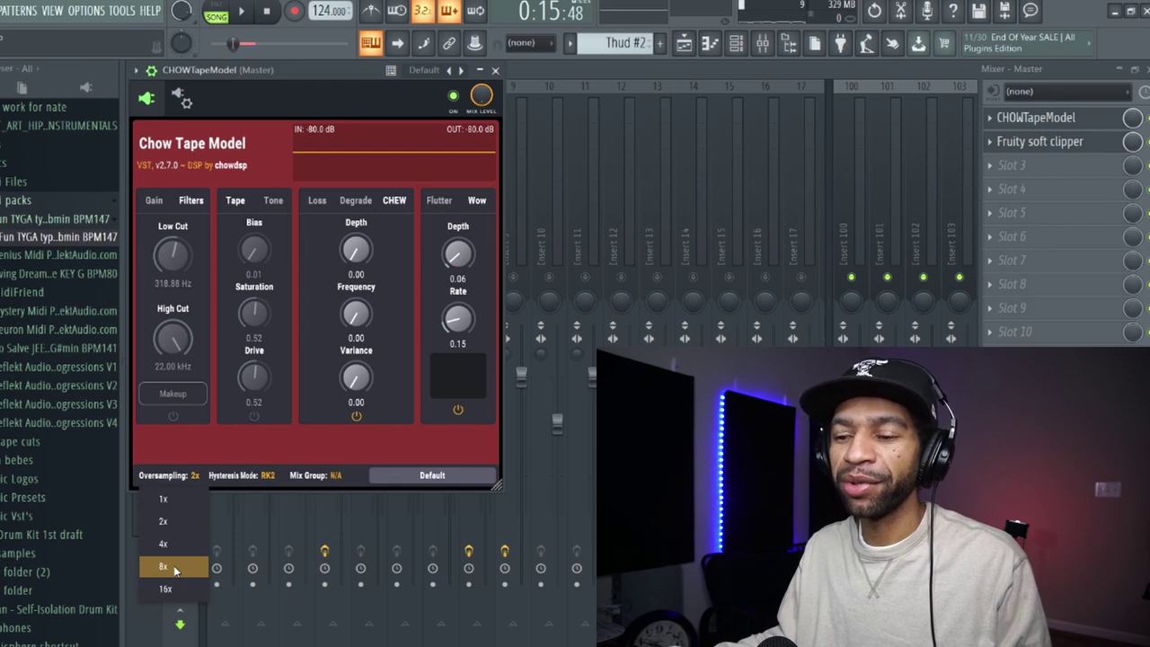
{"action": "left_click", "coordinate": [243, 478]}
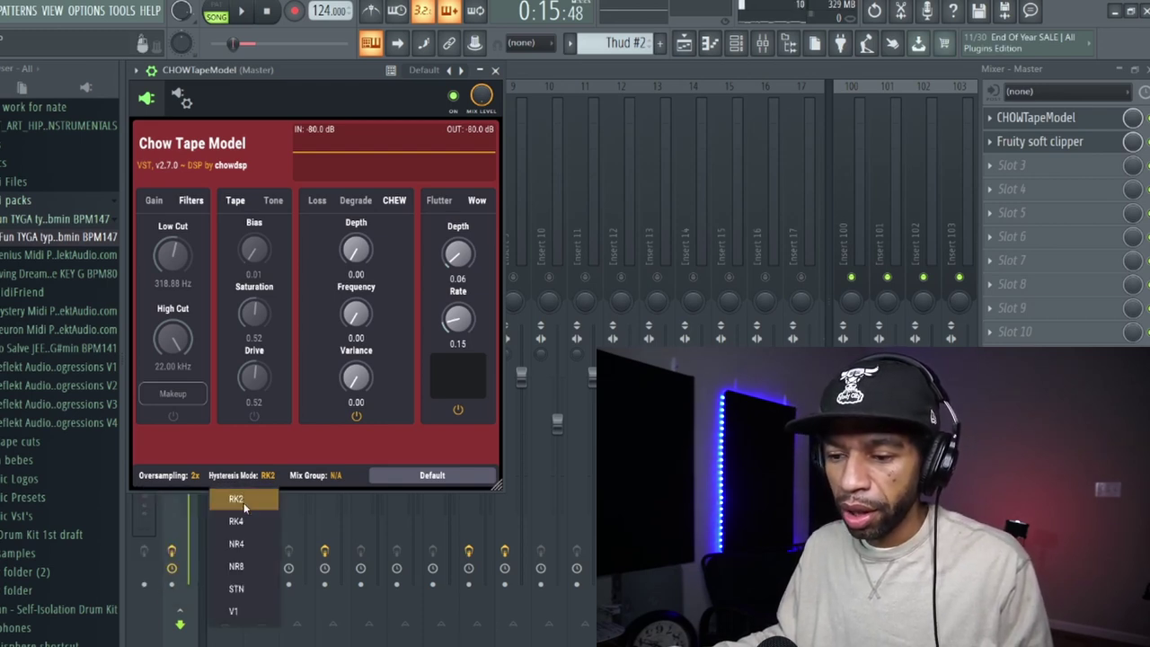
{"action": "left_click", "coordinate": [293, 476]}
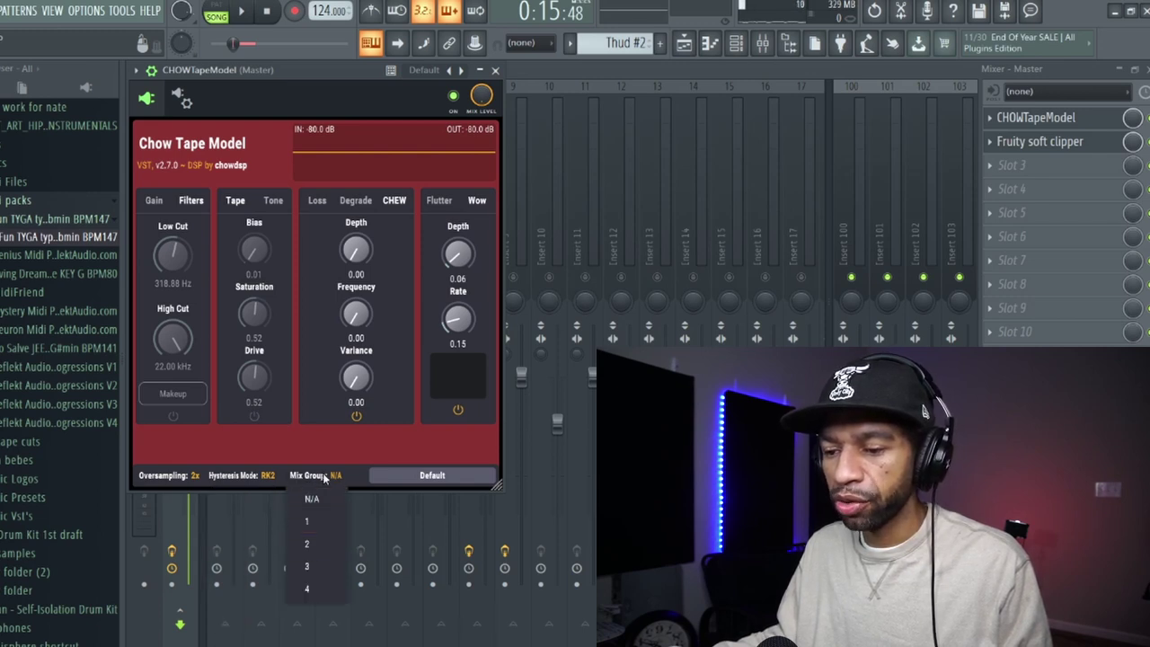
{"action": "left_click", "coordinate": [324, 476]}
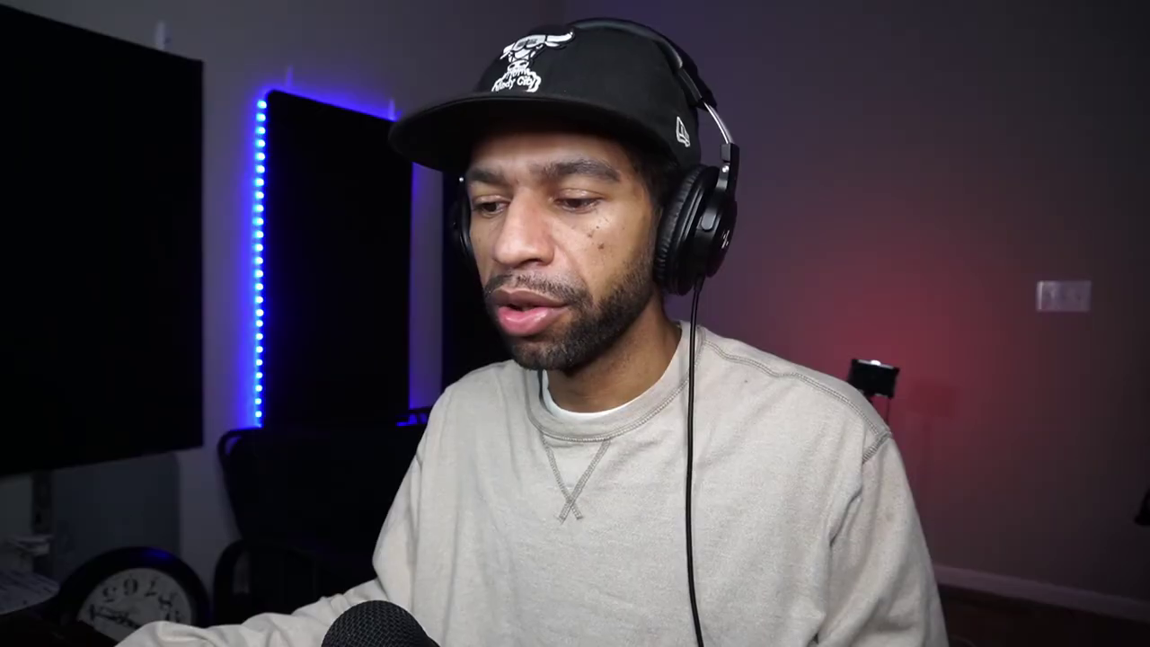